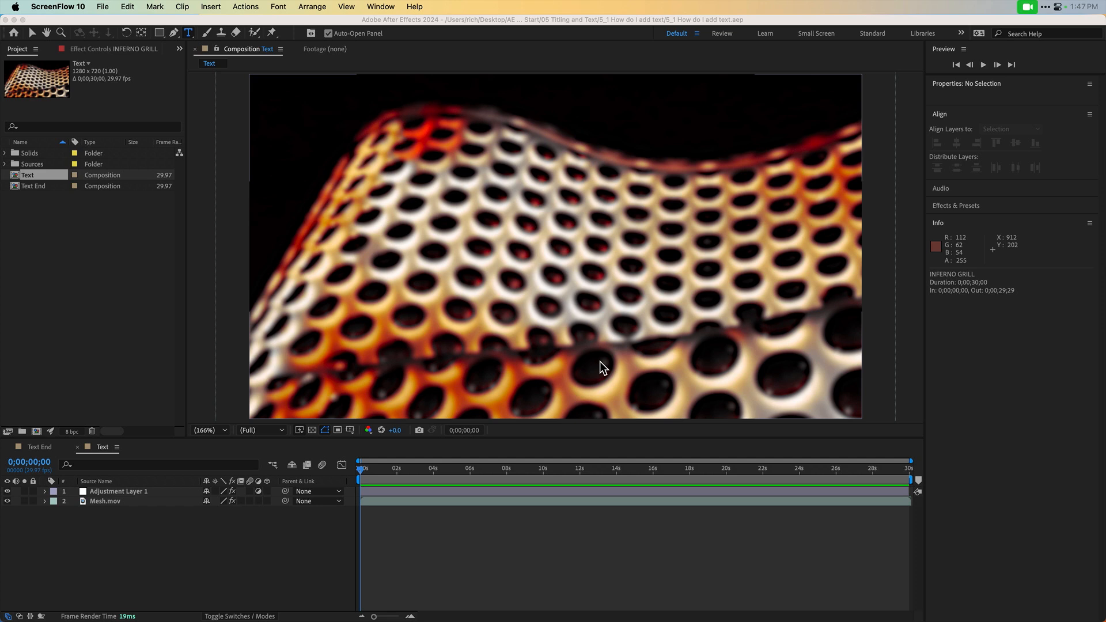
Step: Open the Text End composition and review the finished title with no layer selected
double_click(18, 188)
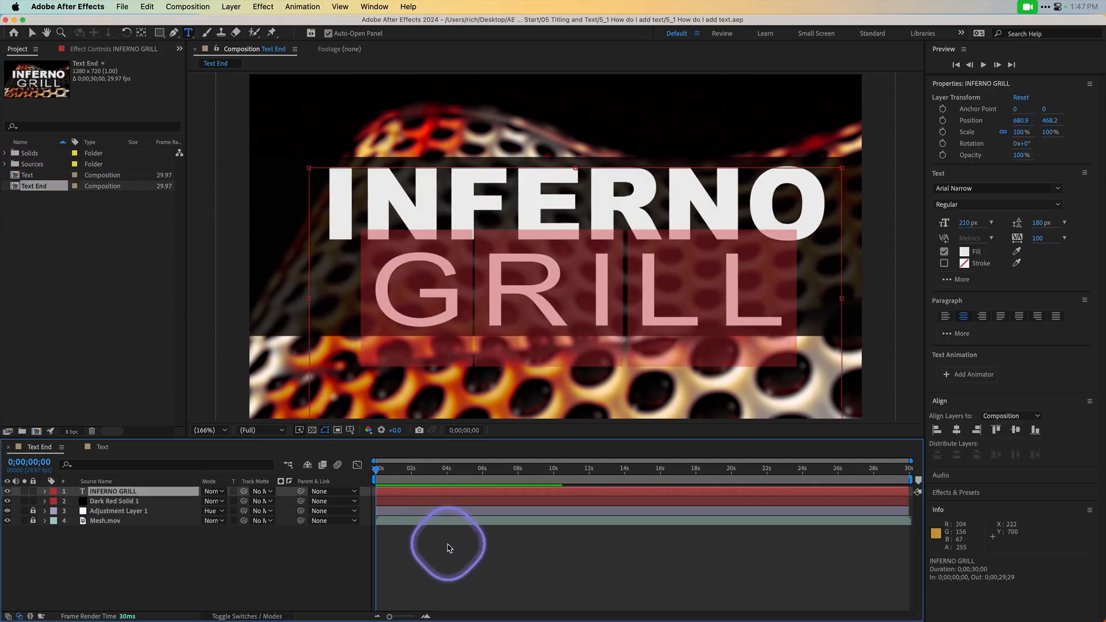
left_click(450, 547)
left_click_drag(376, 469, 335, 473)
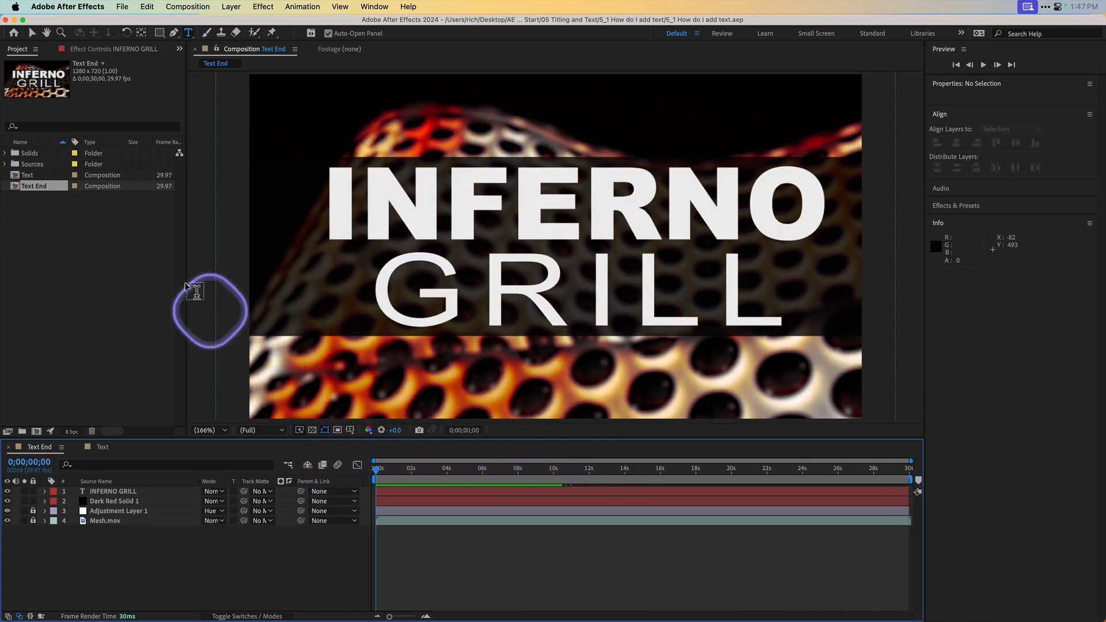
Step: In the Text composition, create a paragraph text box across the frame's middle and enter INFERNO and GRILL on two lines
double_click(18, 177)
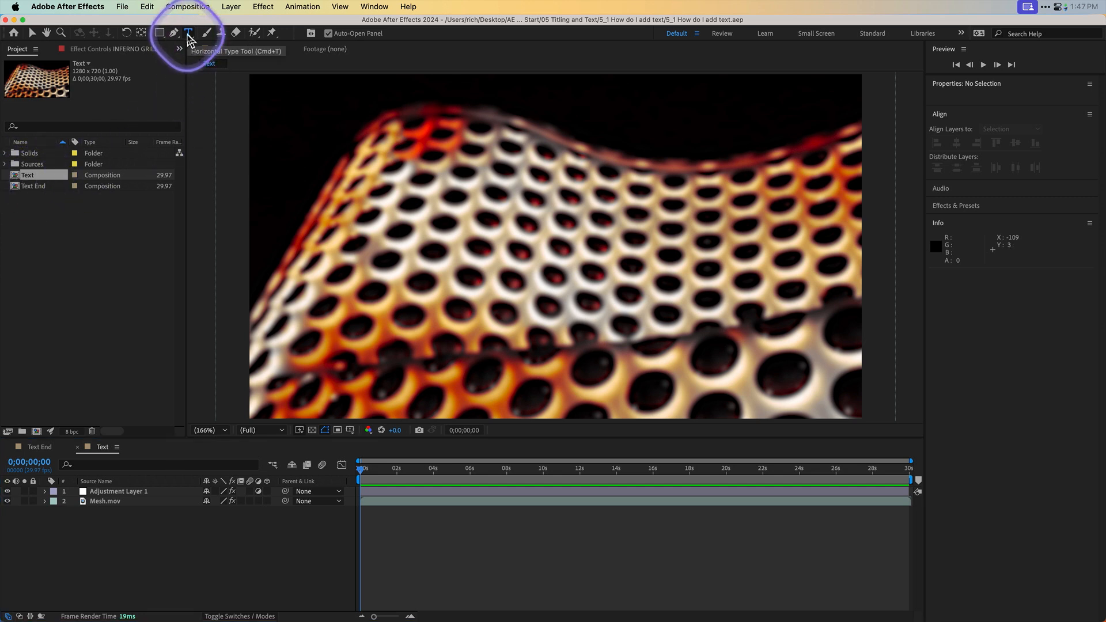
left_click_drag(250, 165, 867, 379)
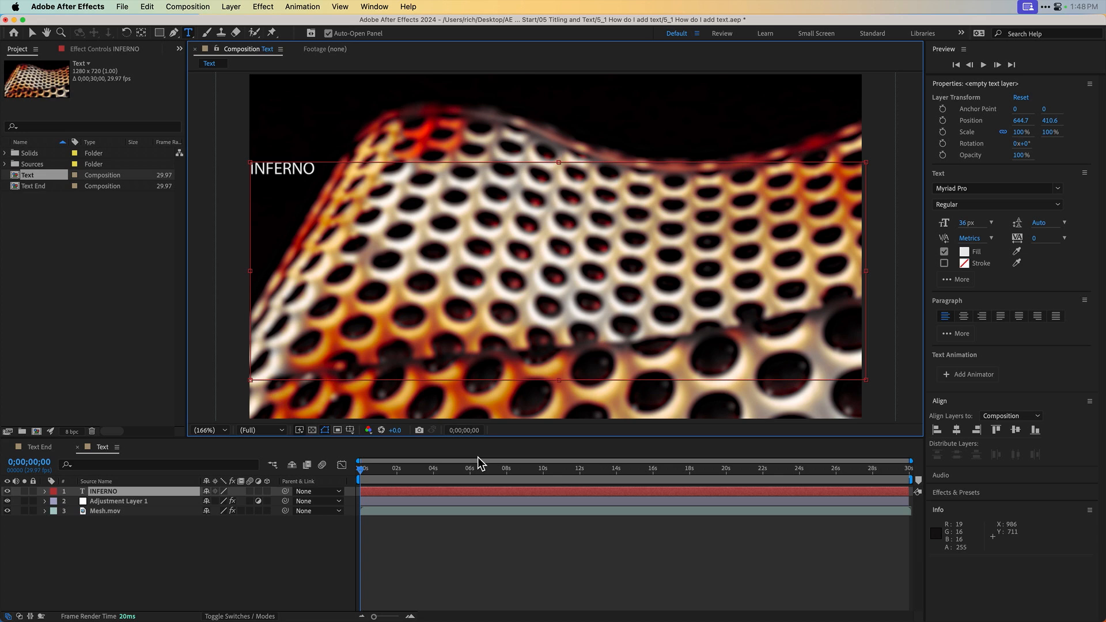
key("super+a")
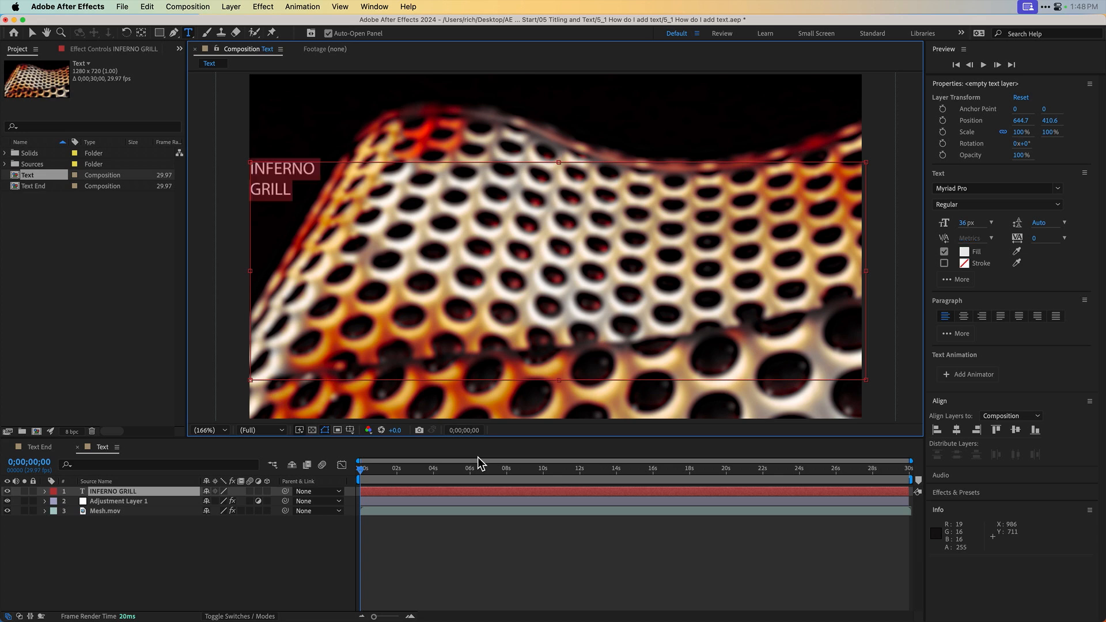
Step: Set the font of both title lines to Arial, with the composition view fitted to the frame
scroll(836, 388, "up", 1)
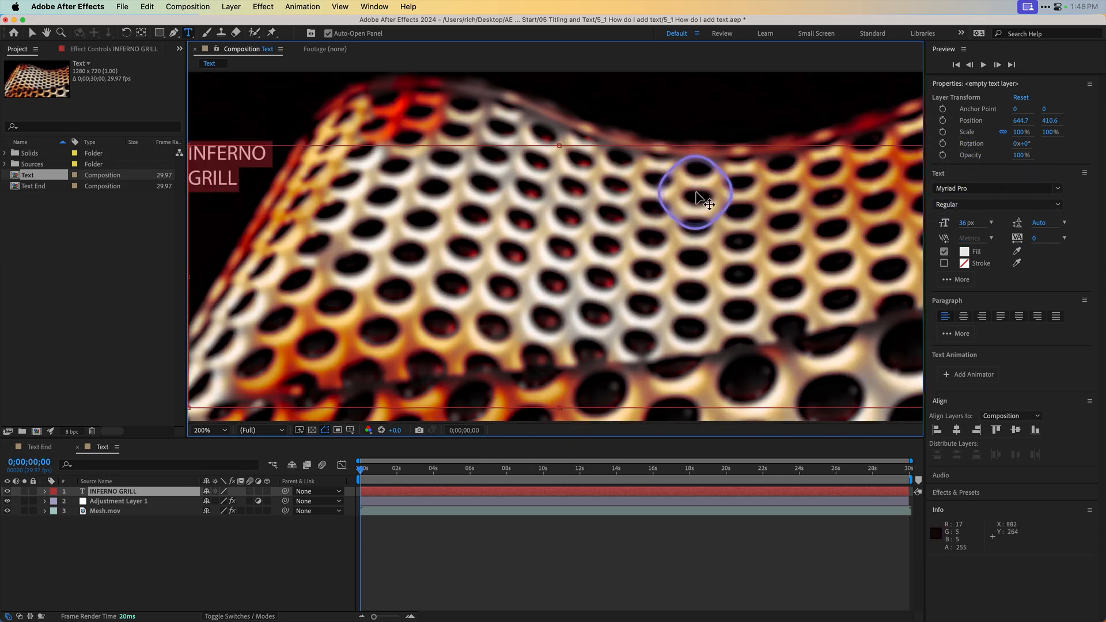
scroll(697, 197, "down", 2)
scroll(699, 190, "up", 3)
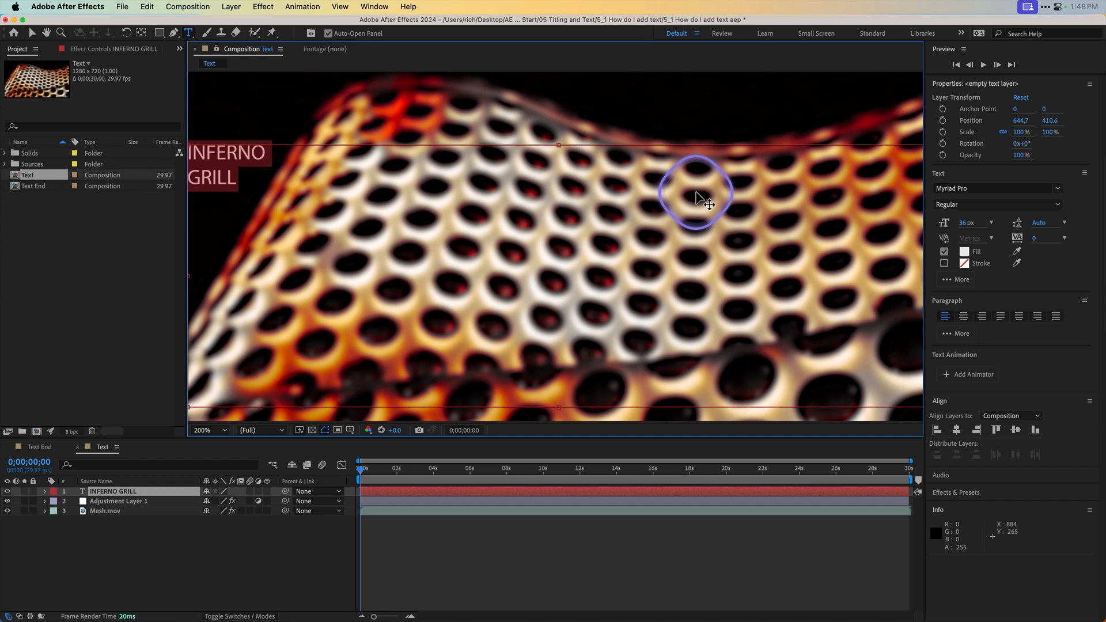
left_click(222, 436)
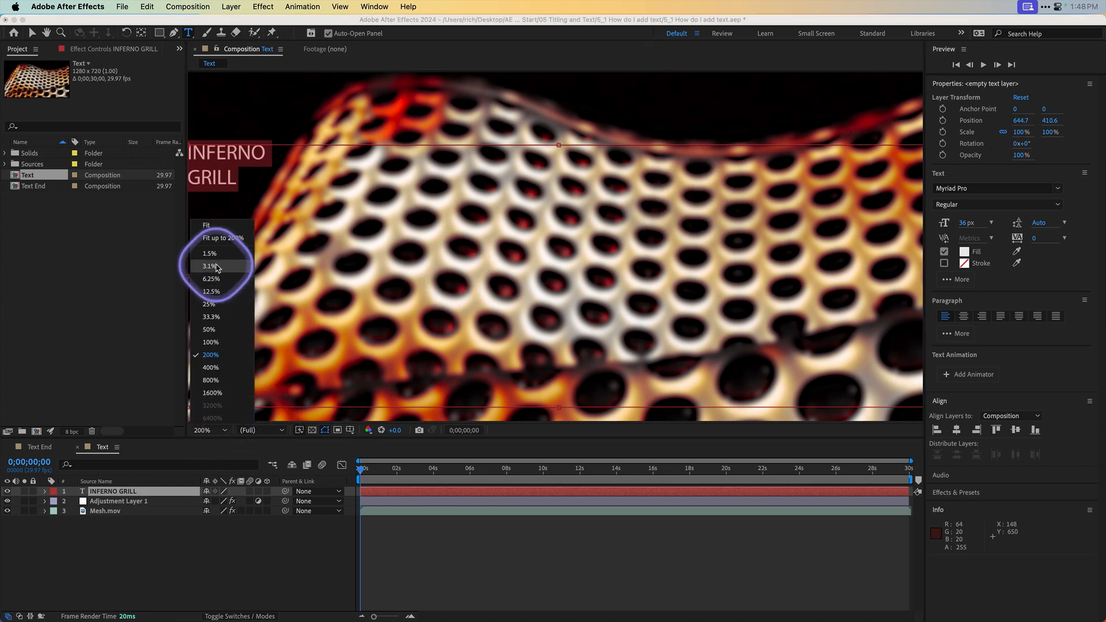
left_click(219, 226)
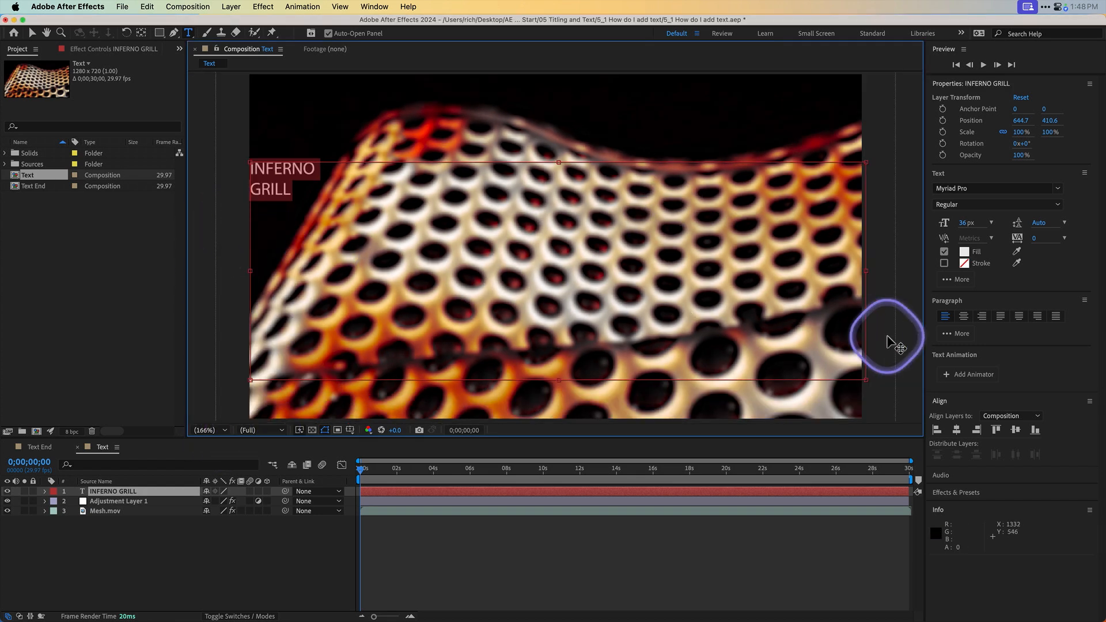
left_click(1058, 189)
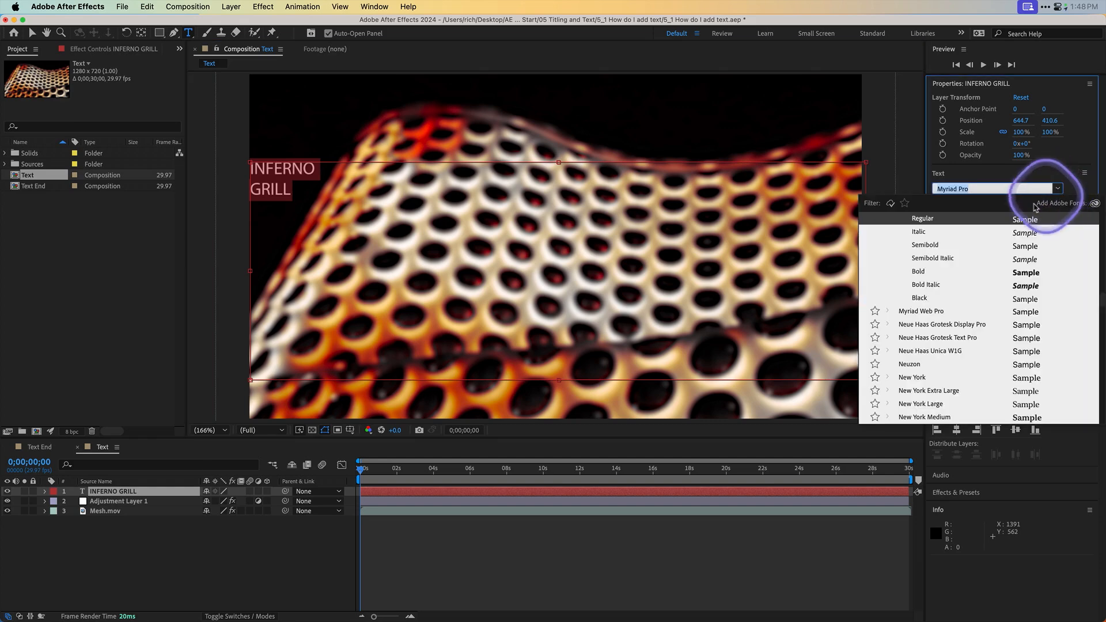
scroll(999, 287, "up", 20)
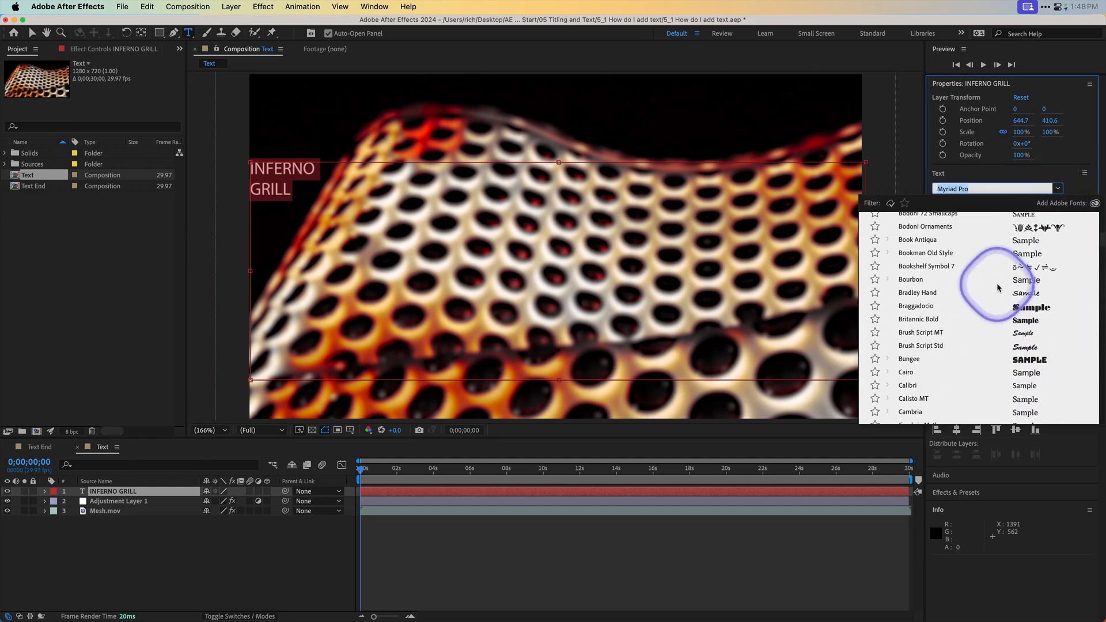
scroll(997, 294, "down", 5)
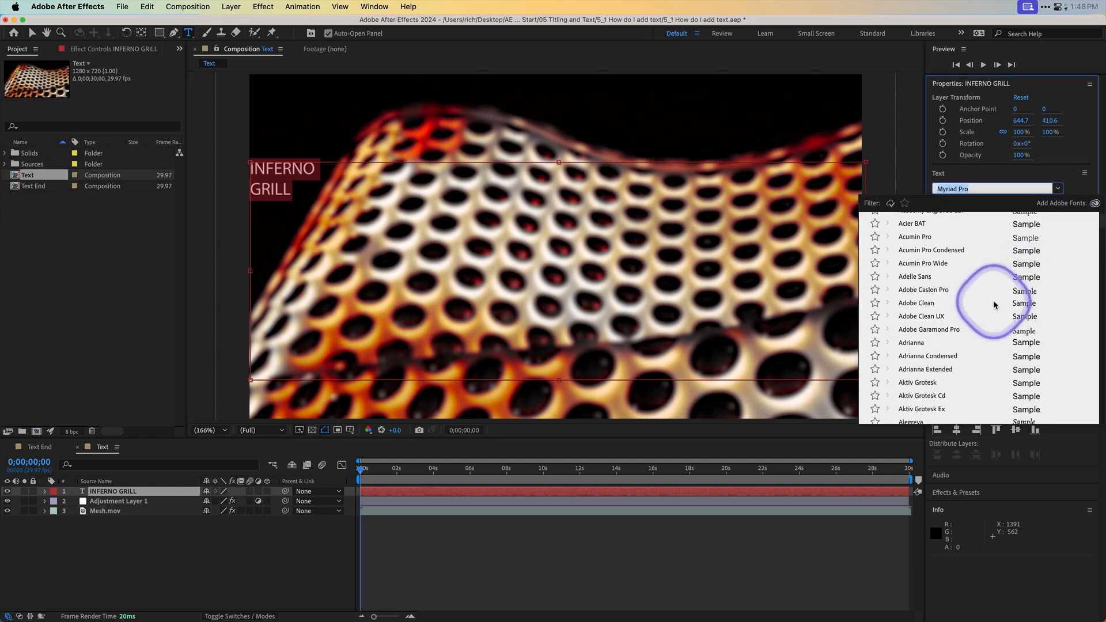
scroll(994, 305, "down", 5)
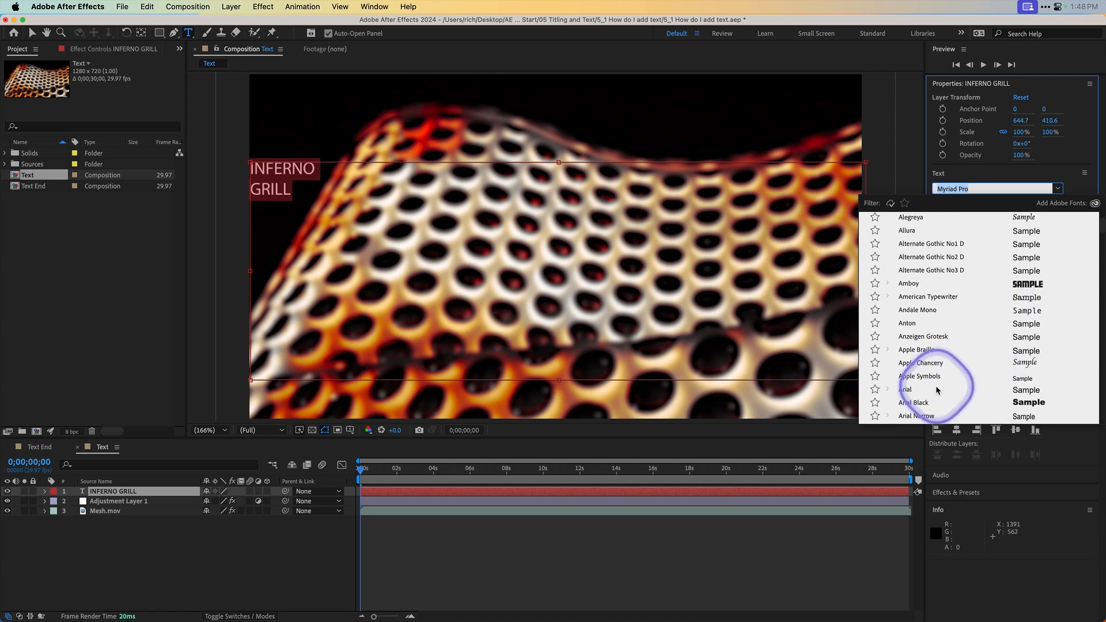
left_click(906, 389)
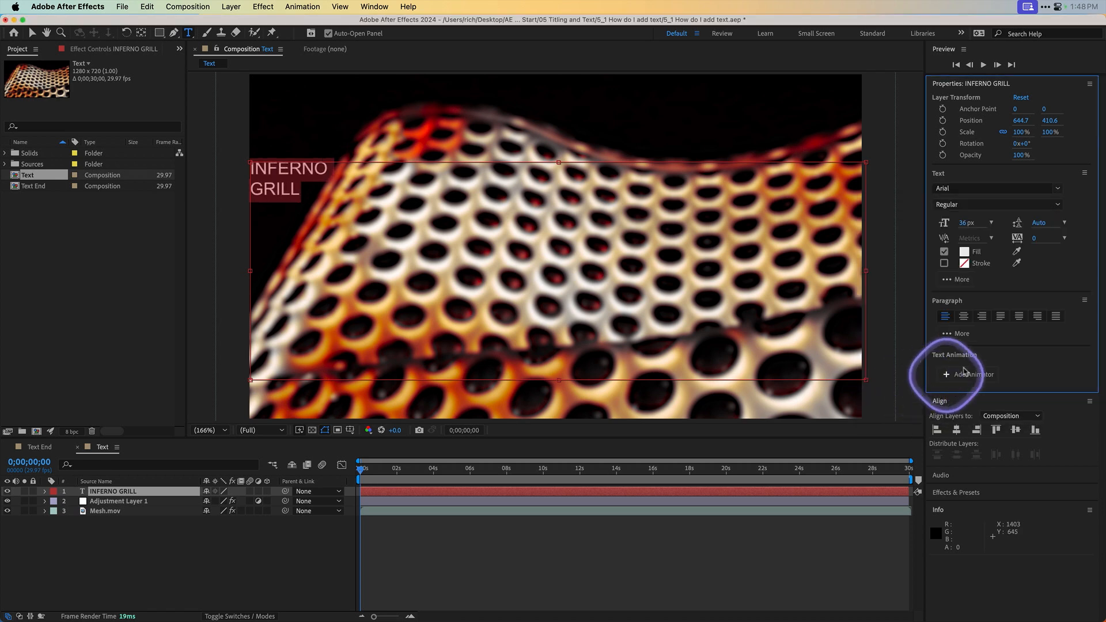
Step: Change the font of the word INFERNO alone to Arial Black
left_click(291, 174)
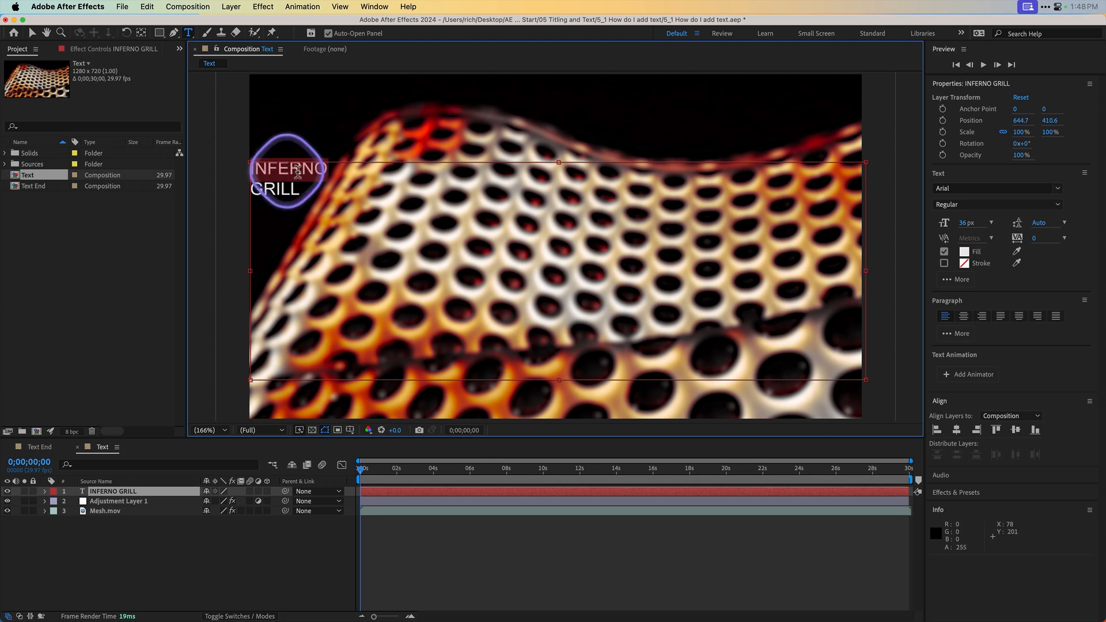
left_click(1004, 209)
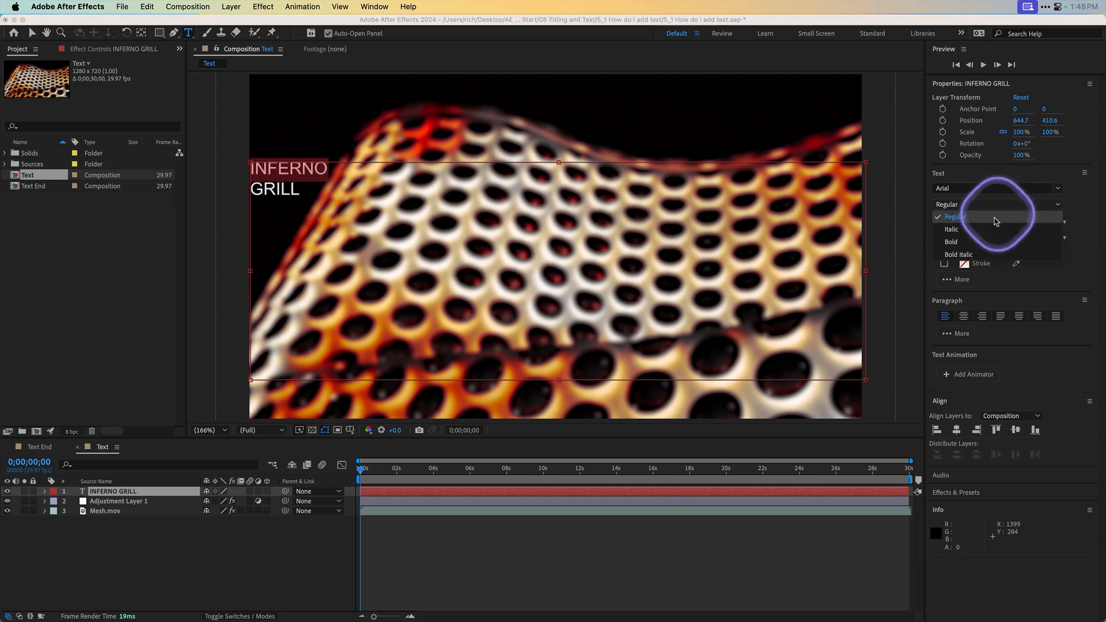
left_click(978, 245)
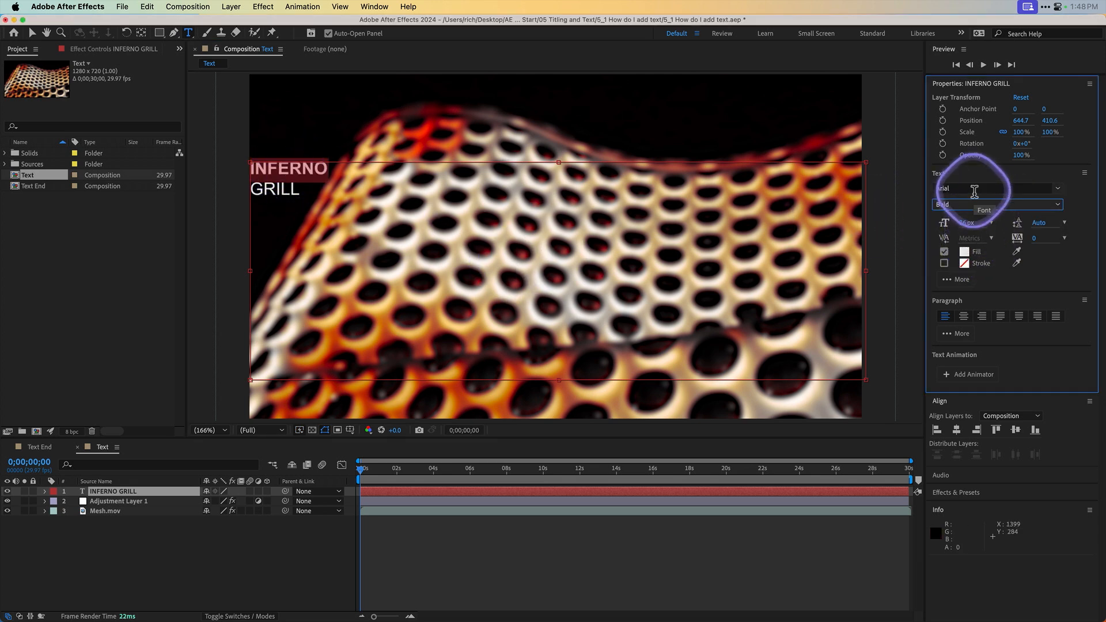
left_click(974, 189)
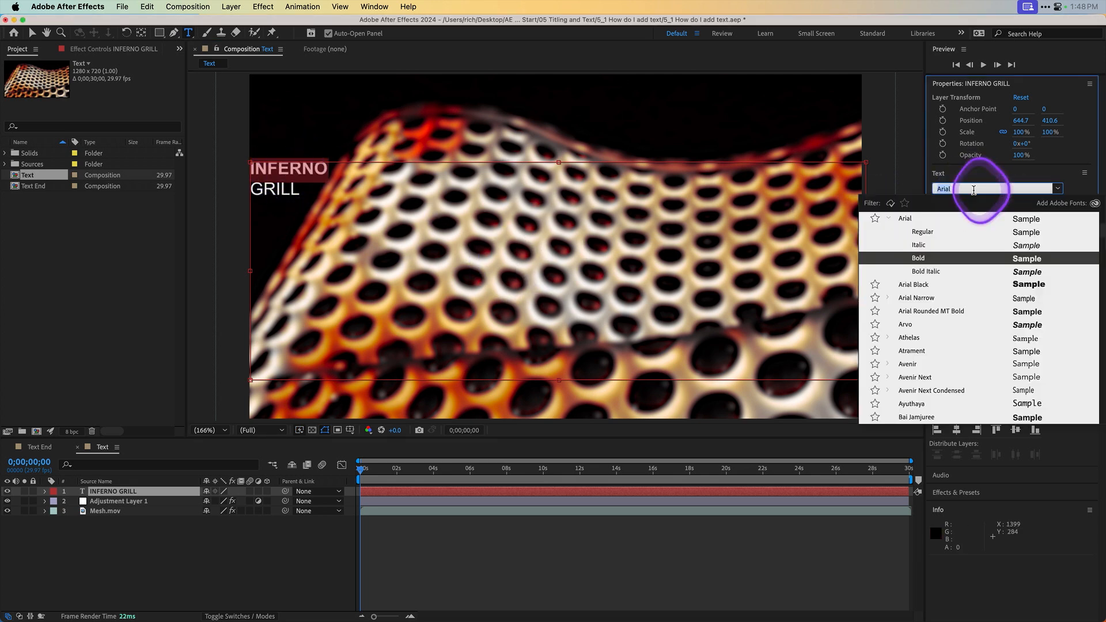
left_click(929, 285)
Step: Center-align both title lines and set their font size to 193 px
double_click(282, 192)
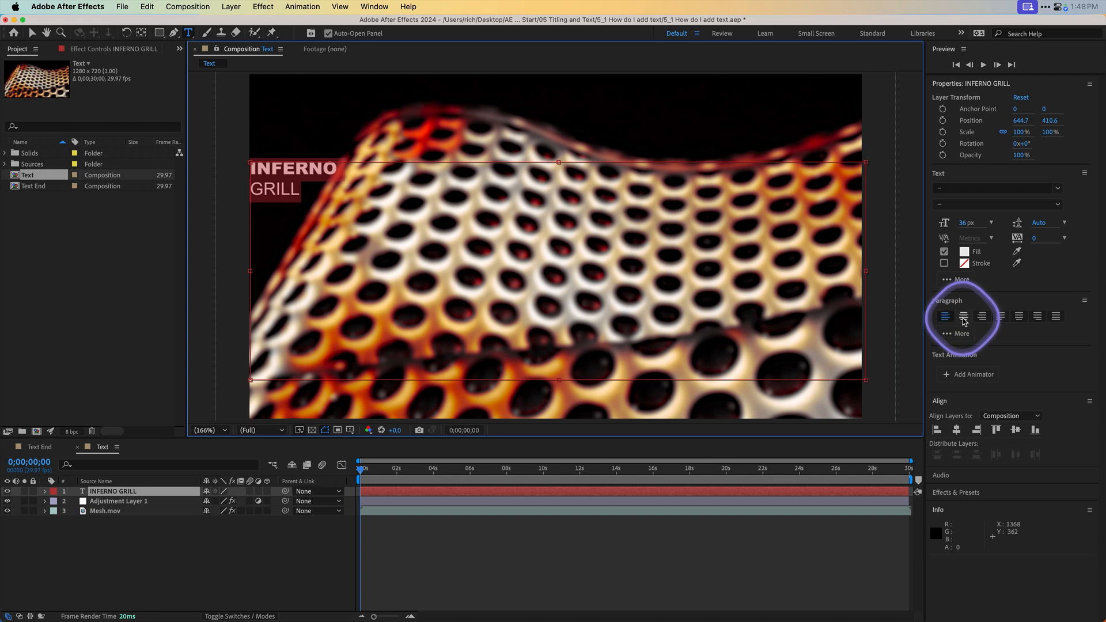
left_click(964, 318)
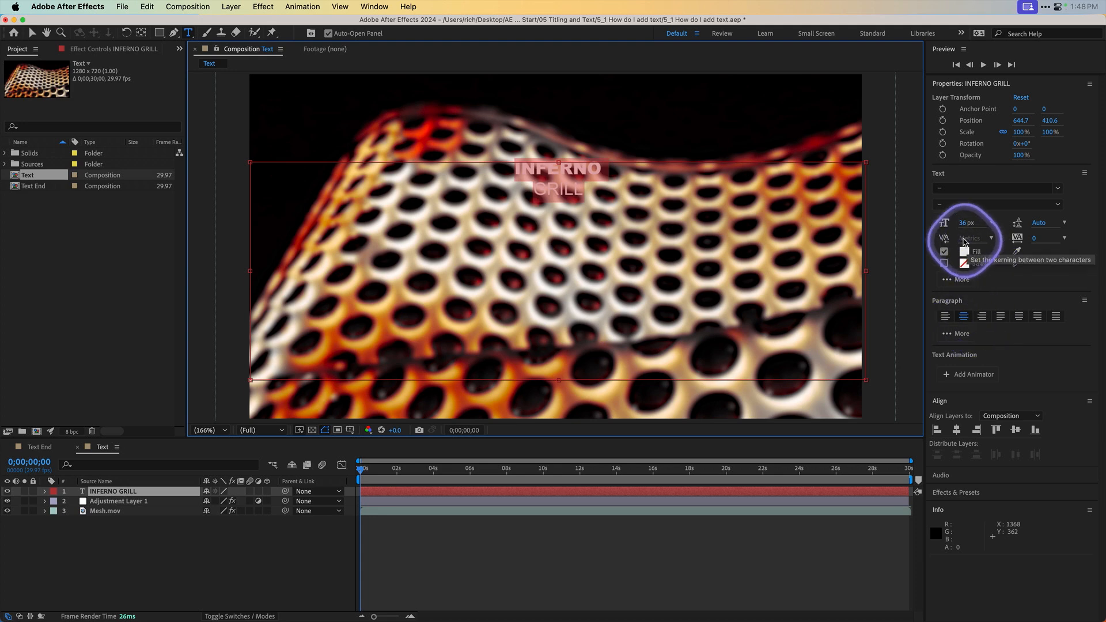
left_click_drag(969, 227, 1062, 231)
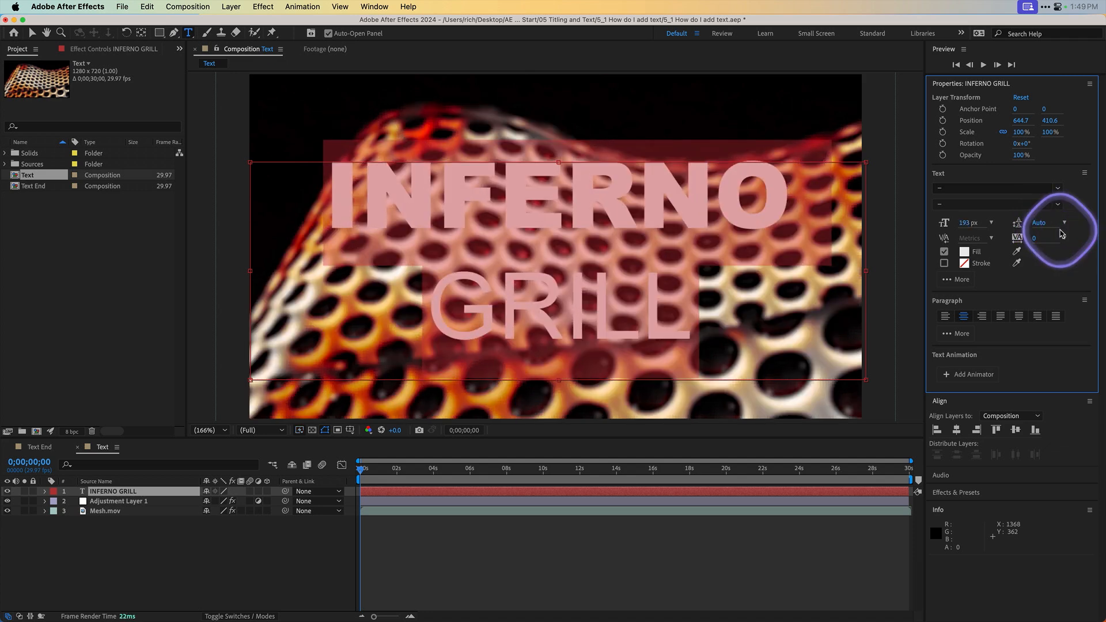
Step: Set the leading of the word GRILL to 176 px and its tracking to 164
double_click(582, 318)
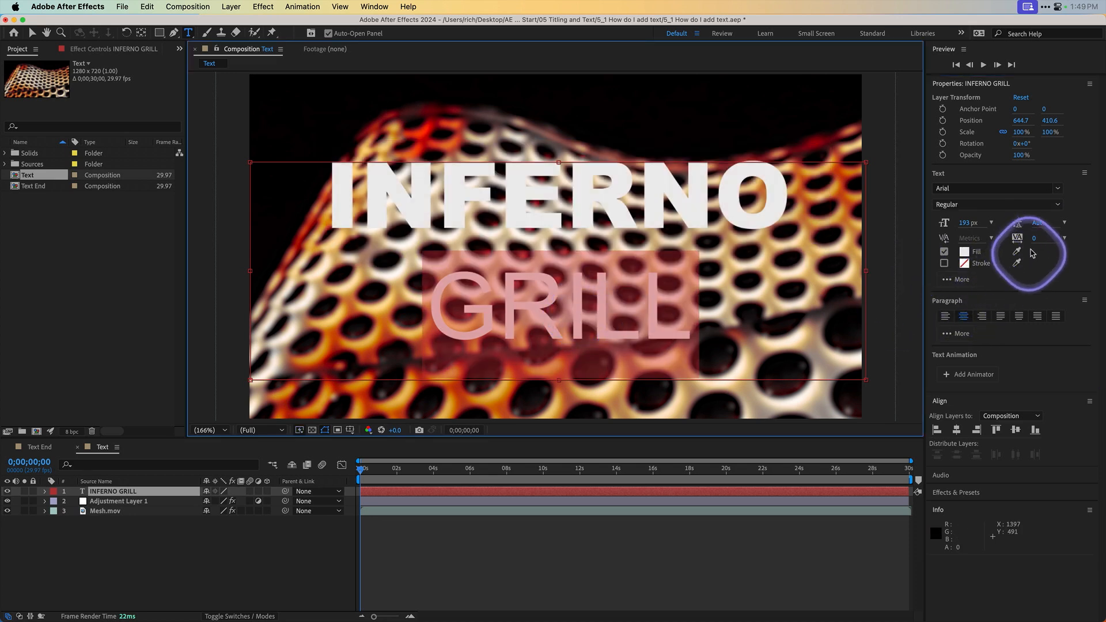
left_click_drag(1038, 224, 1089, 231)
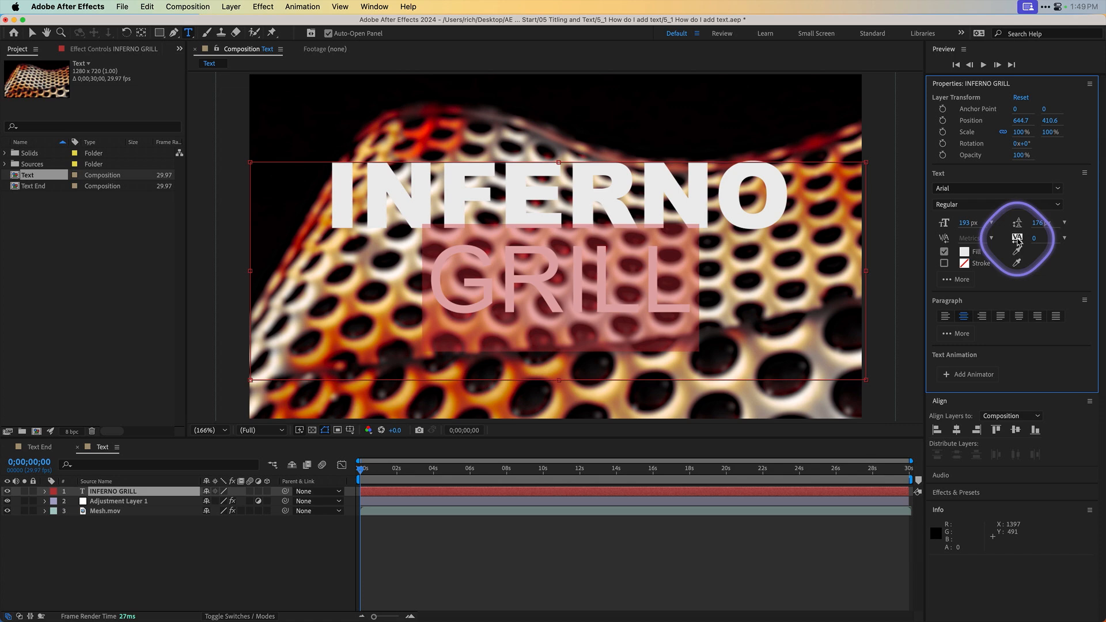
left_click_drag(1038, 241, 1071, 242)
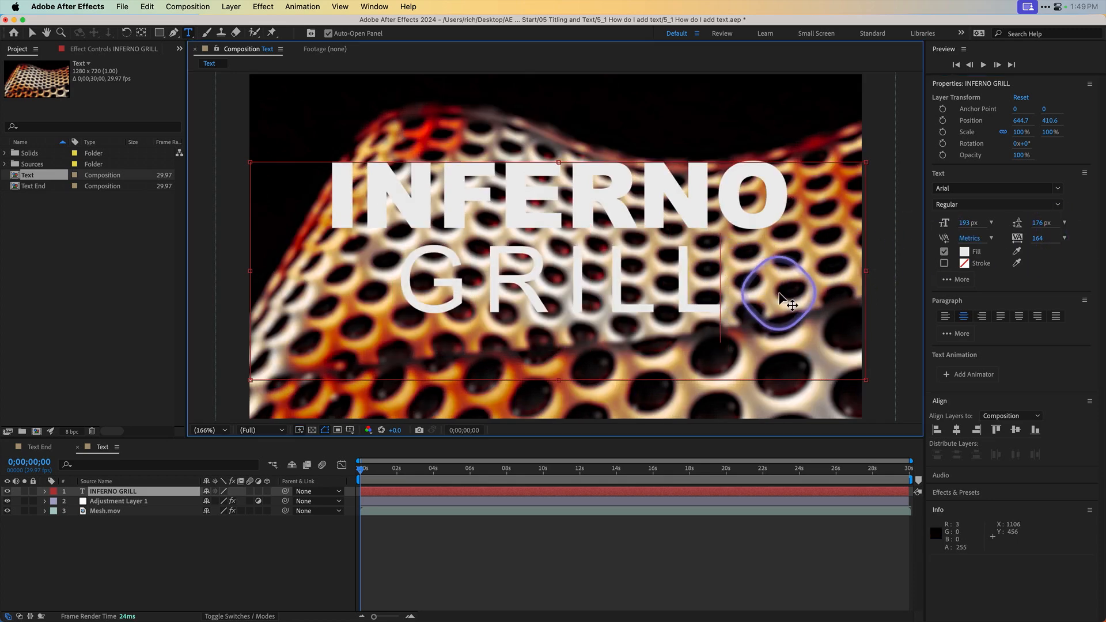
Step: Change the second title line to GRILLE and shorten the text box so it ends just below that line
type("E")
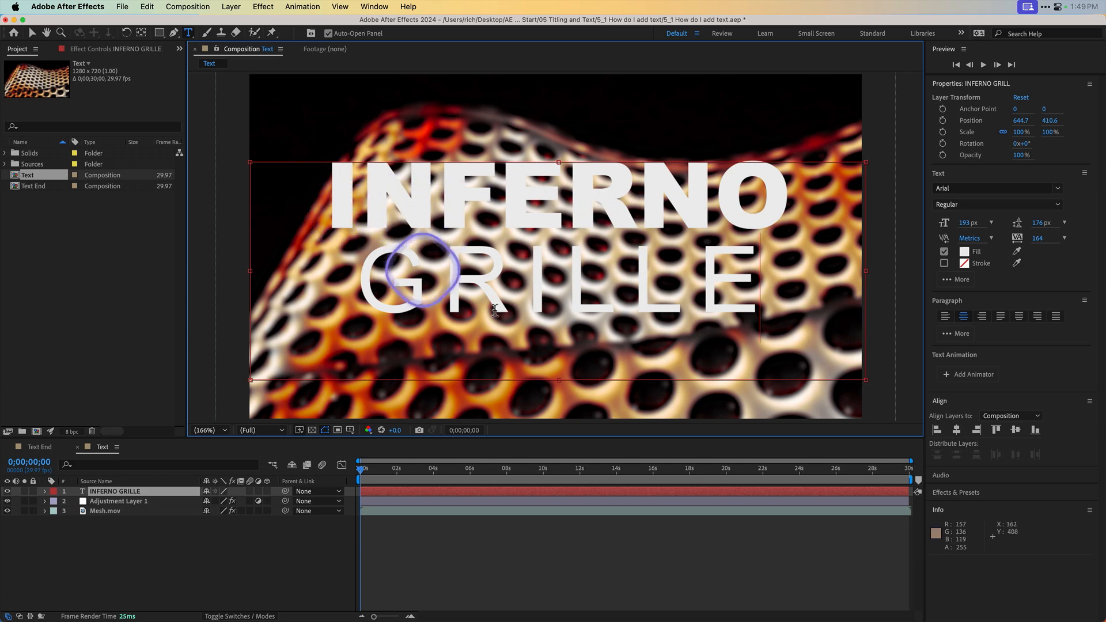
left_click_drag(561, 383, 562, 325)
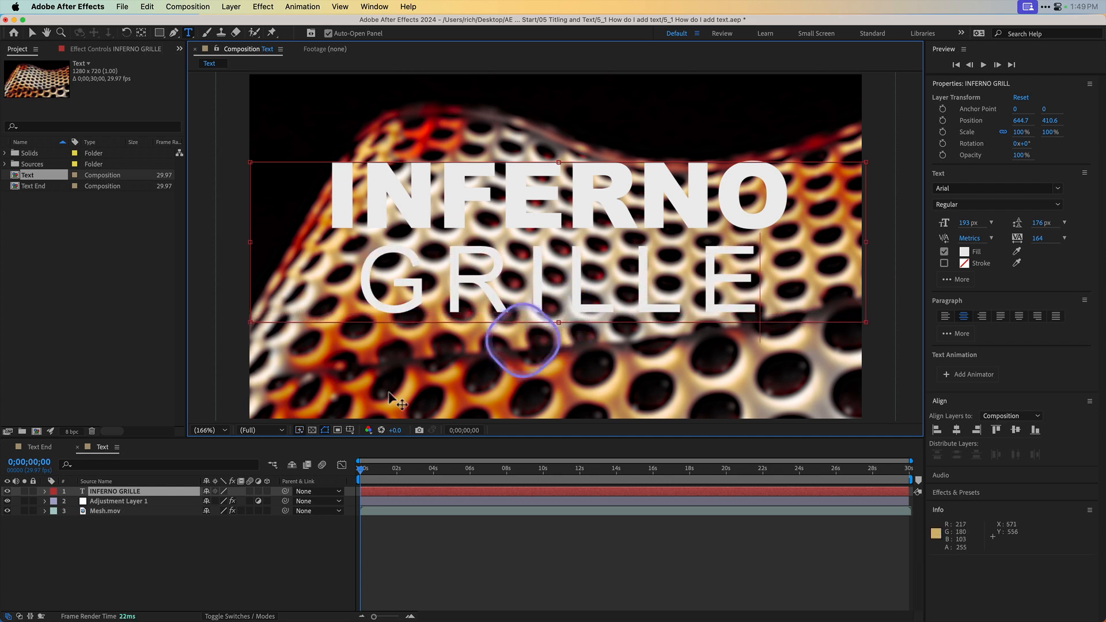
left_click(110, 544)
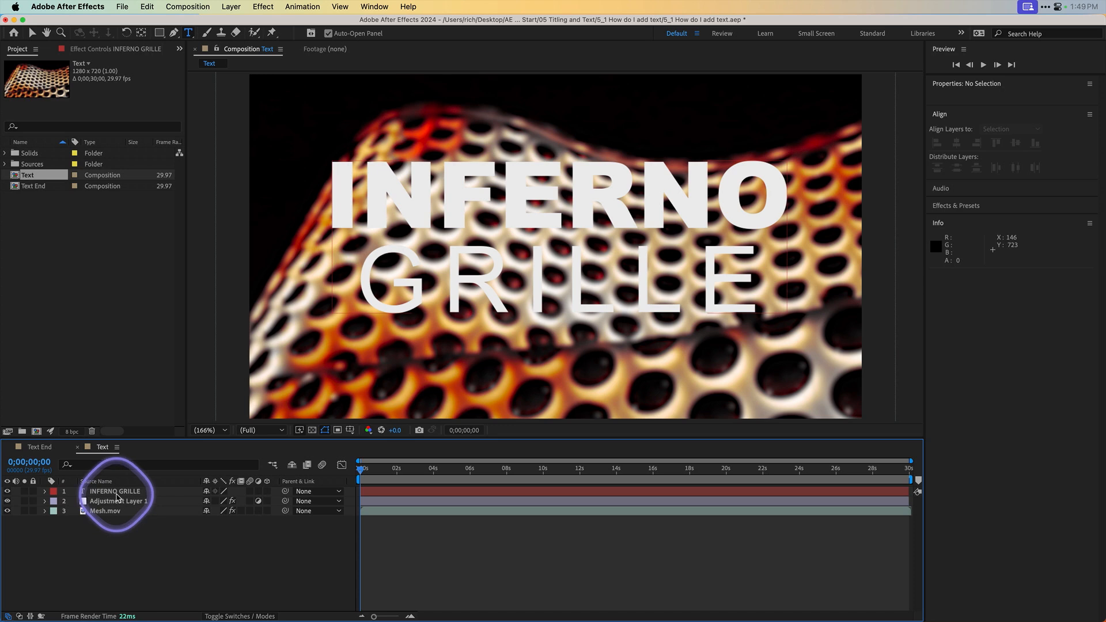
Step: Center the title text layer horizontally and vertically in the composition, then deselect it
left_click(109, 492)
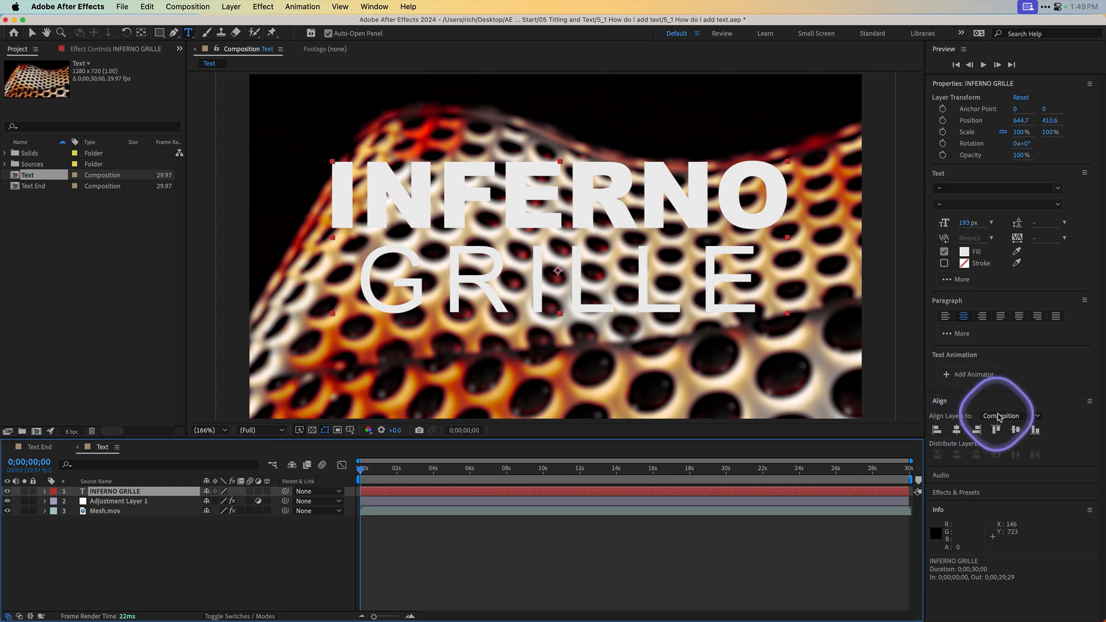
left_click(959, 434)
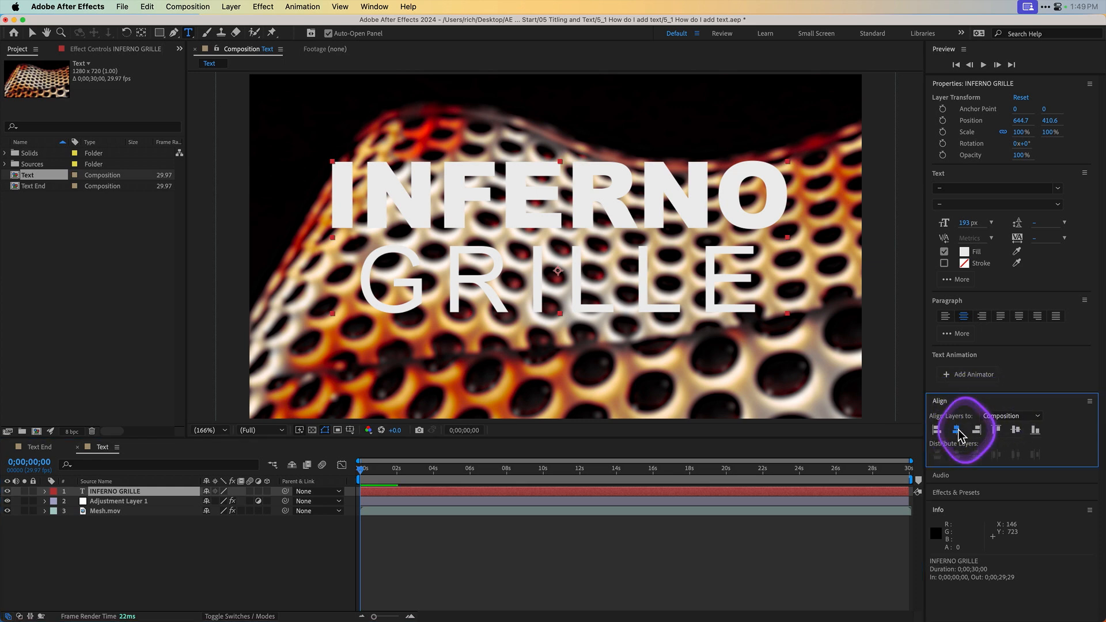
left_click(1016, 434)
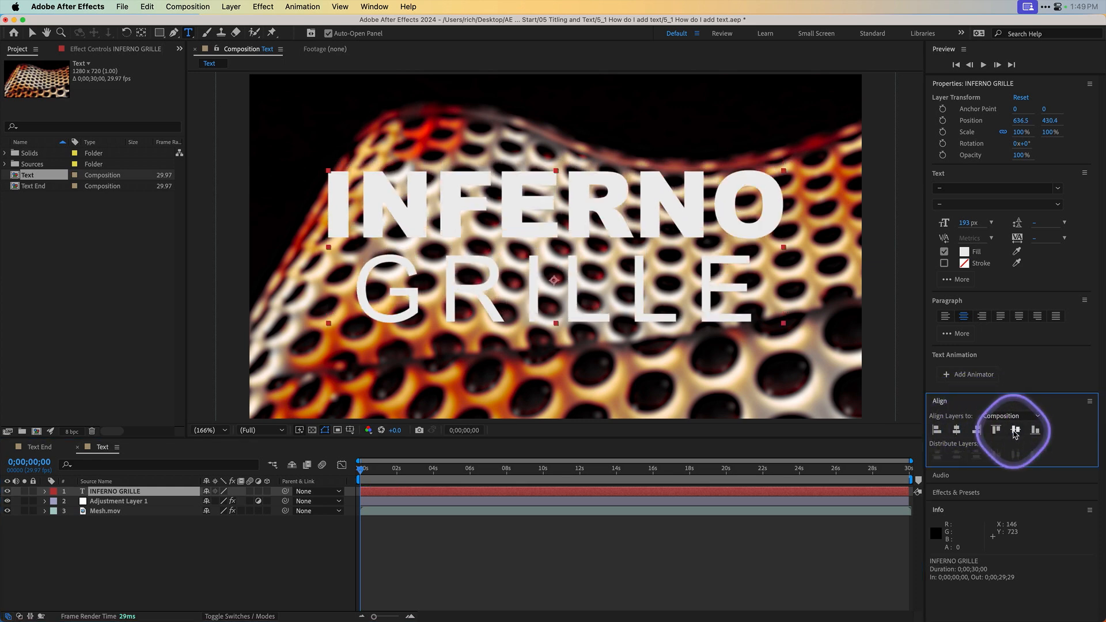
left_click(494, 551)
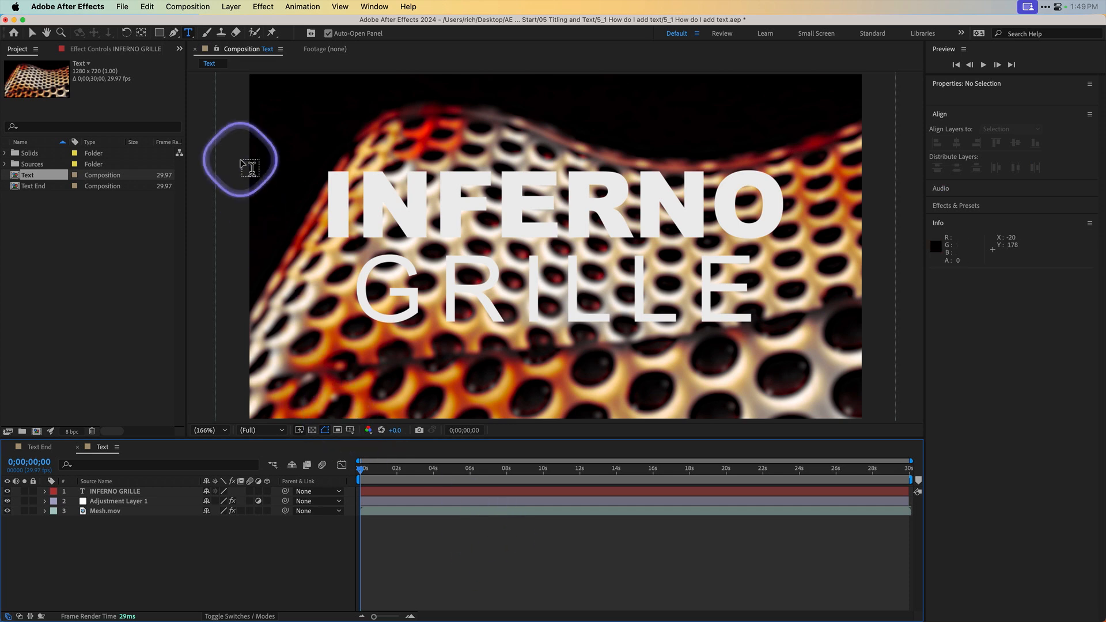
Step: Create a 1280 × 720 px solid layer in a dark red color sampled from the image
left_click(236, 5)
mouse_move(317, 25)
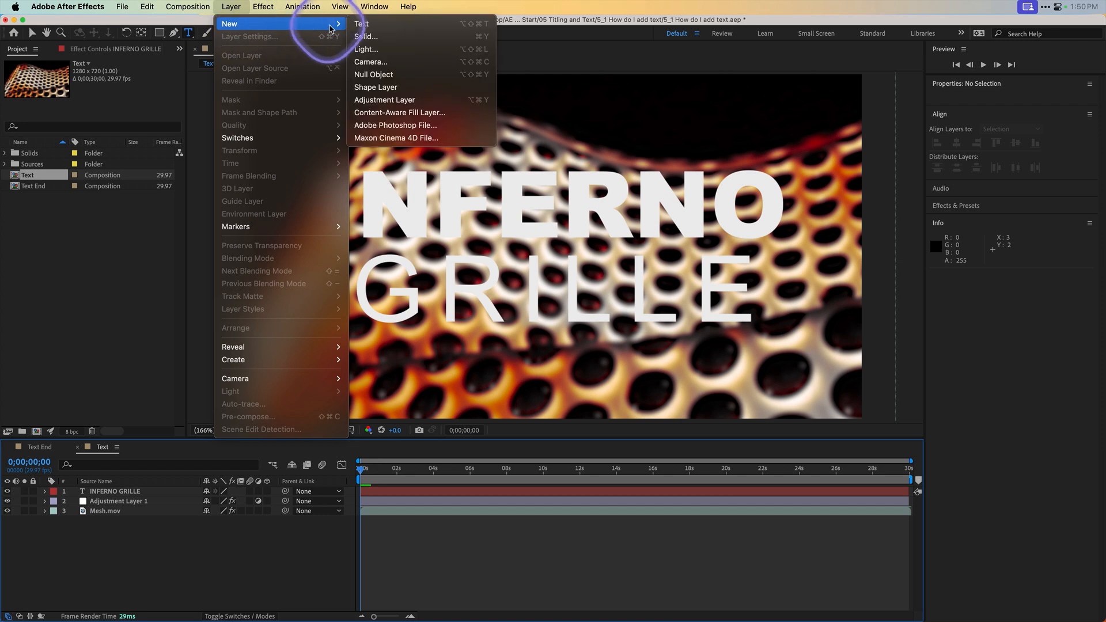
left_click(356, 37)
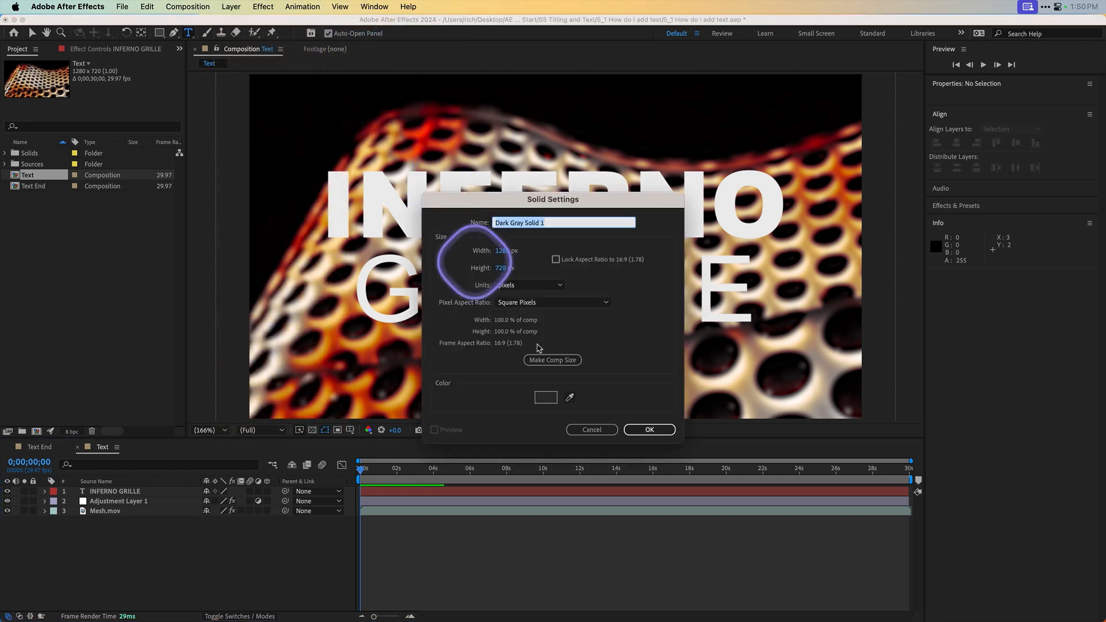
left_click(571, 398)
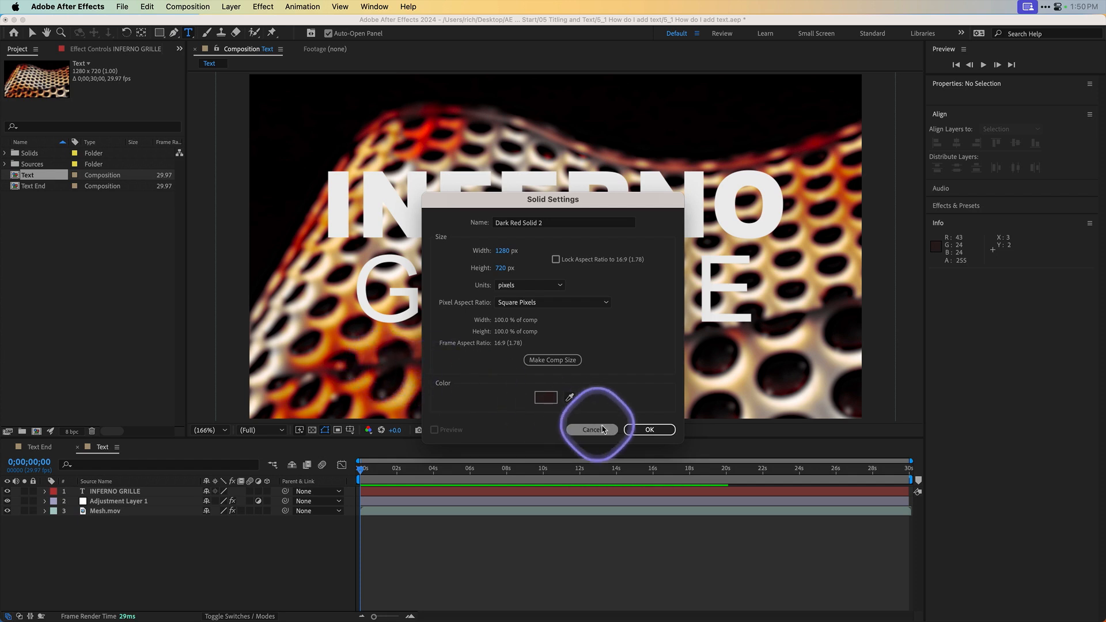
left_click(642, 430)
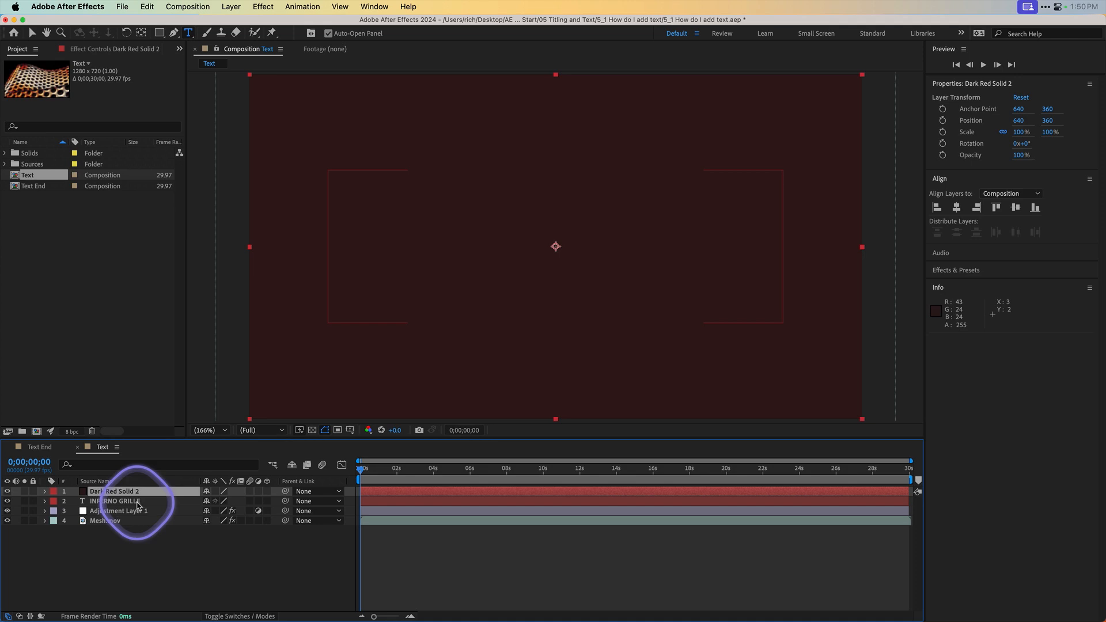
Step: Move the dark red solid beneath the title text layer, unlink its scale proportions and set its vertical scale to 55%
left_click_drag(124, 493, 128, 506)
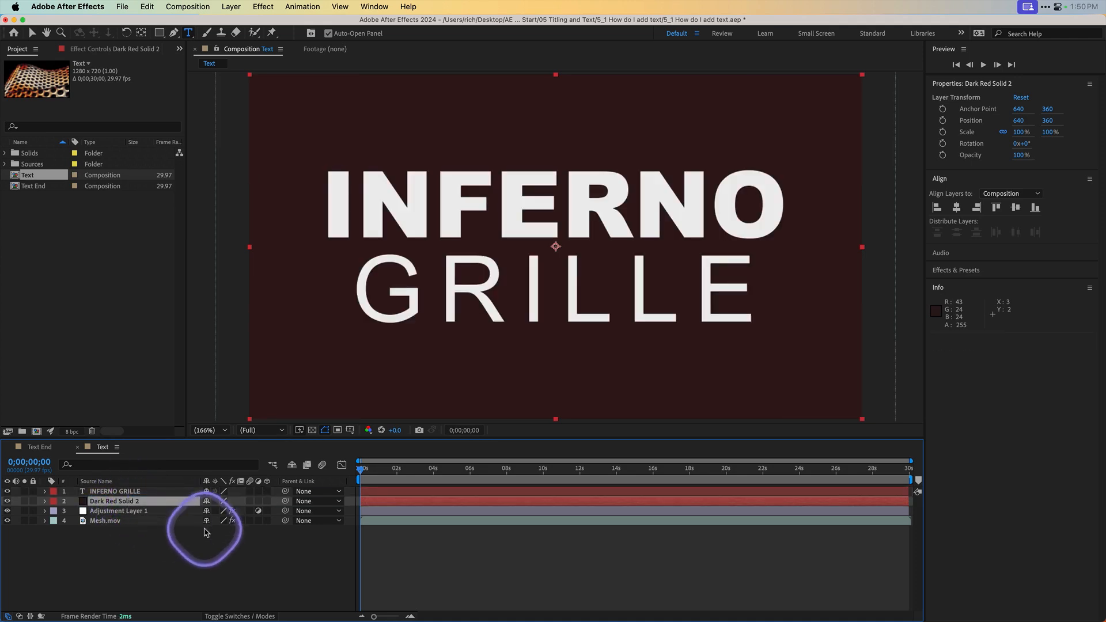
key("s")
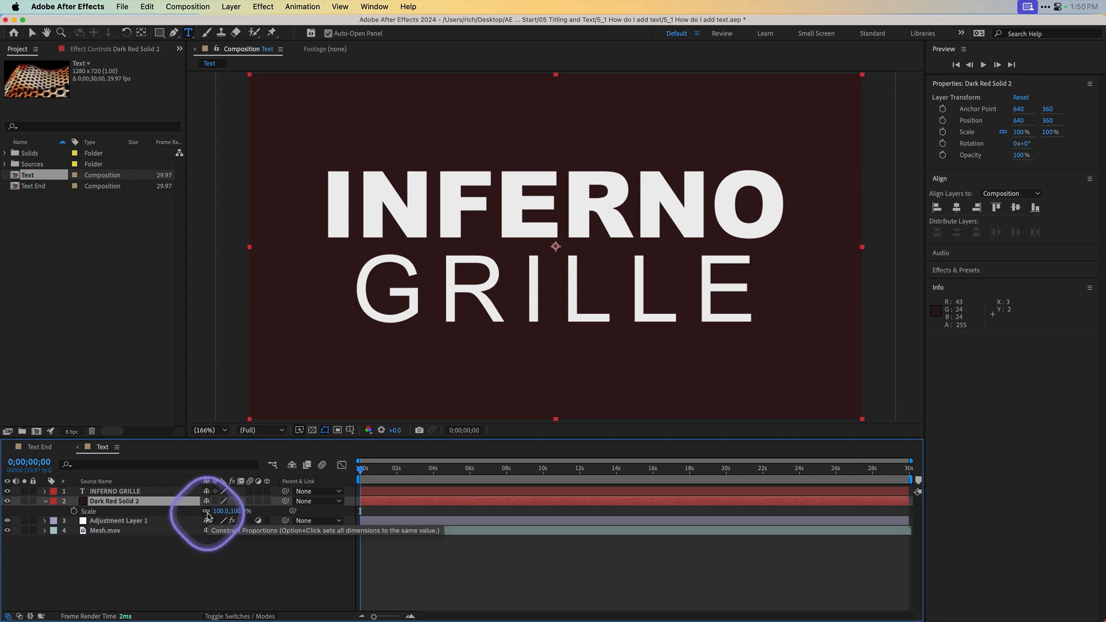
left_click(207, 512)
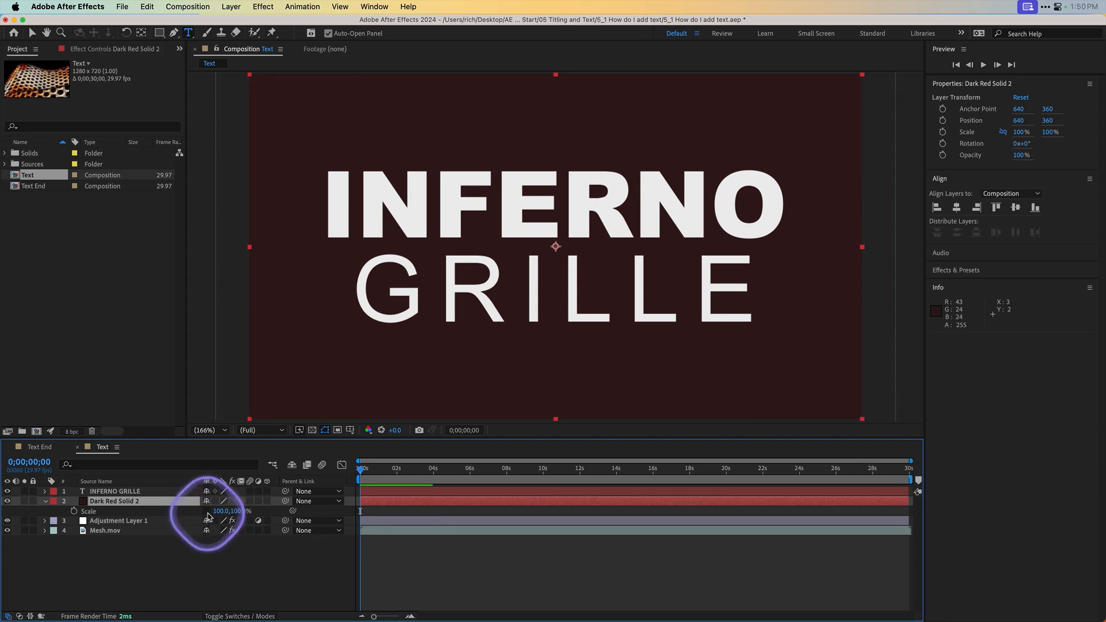
left_click_drag(227, 512, 217, 519)
key("super+z")
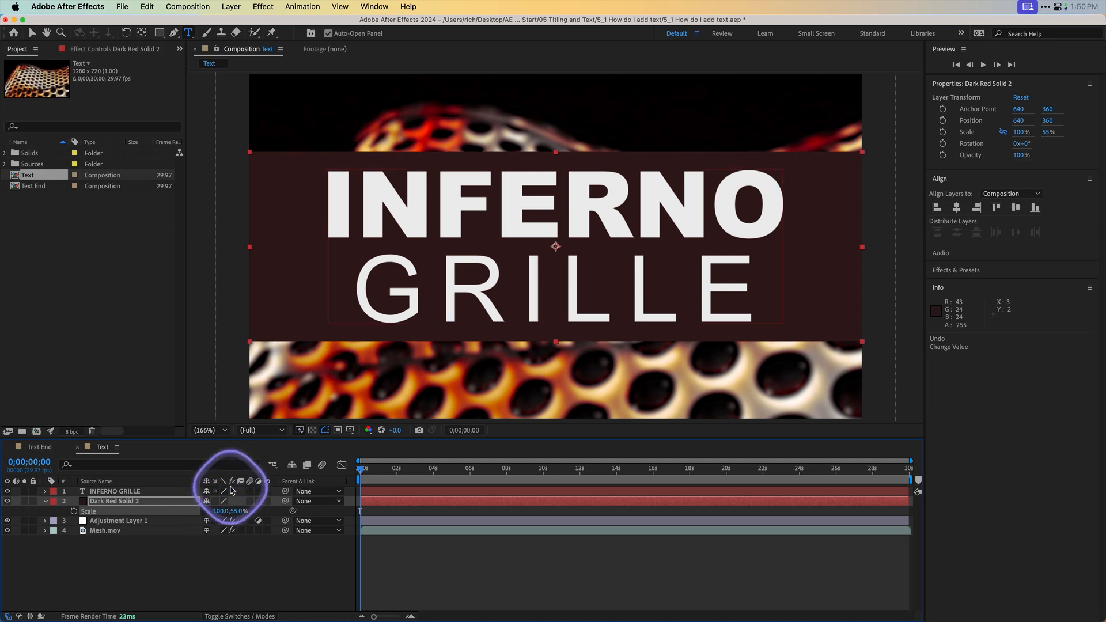
Step: Set the dark red solid's blending mode to Multiply and its opacity to 79%
left_click(230, 617)
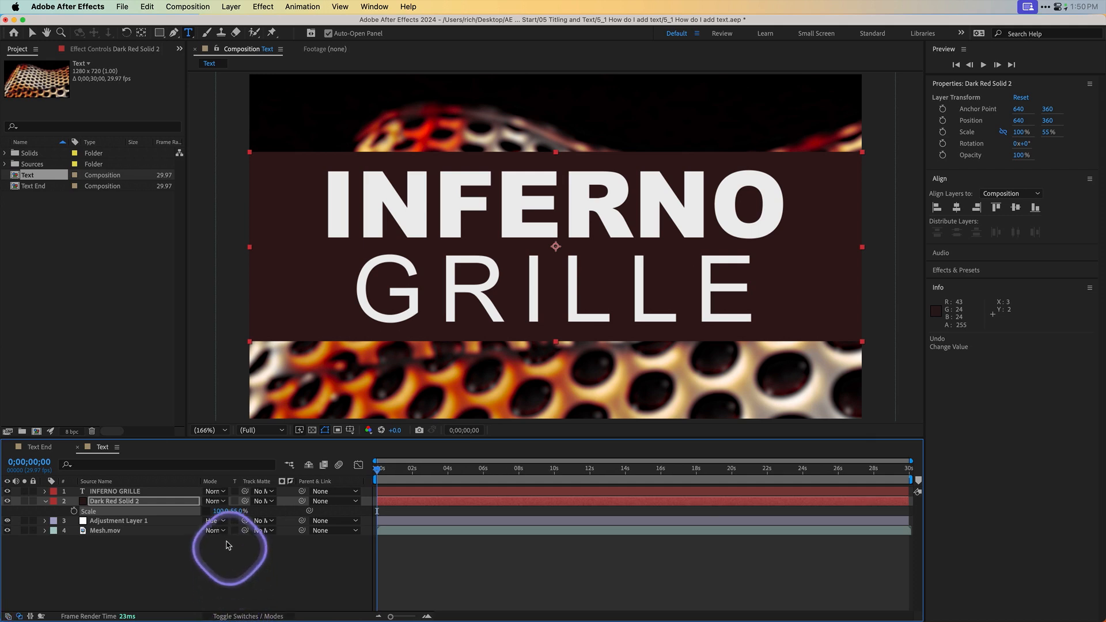
left_click(216, 501)
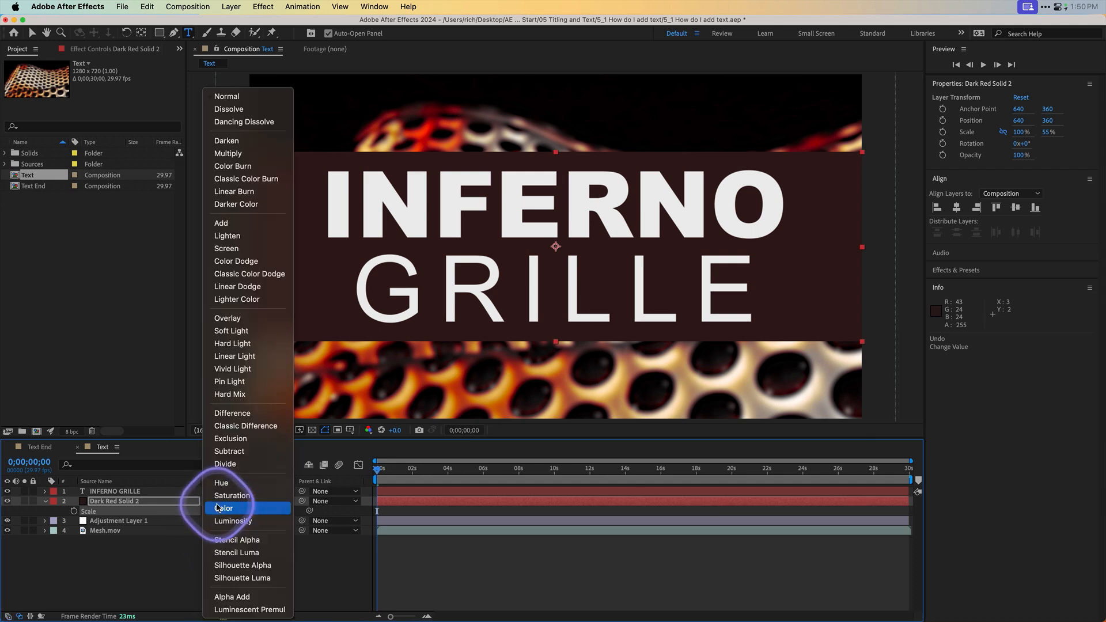
left_click(238, 154)
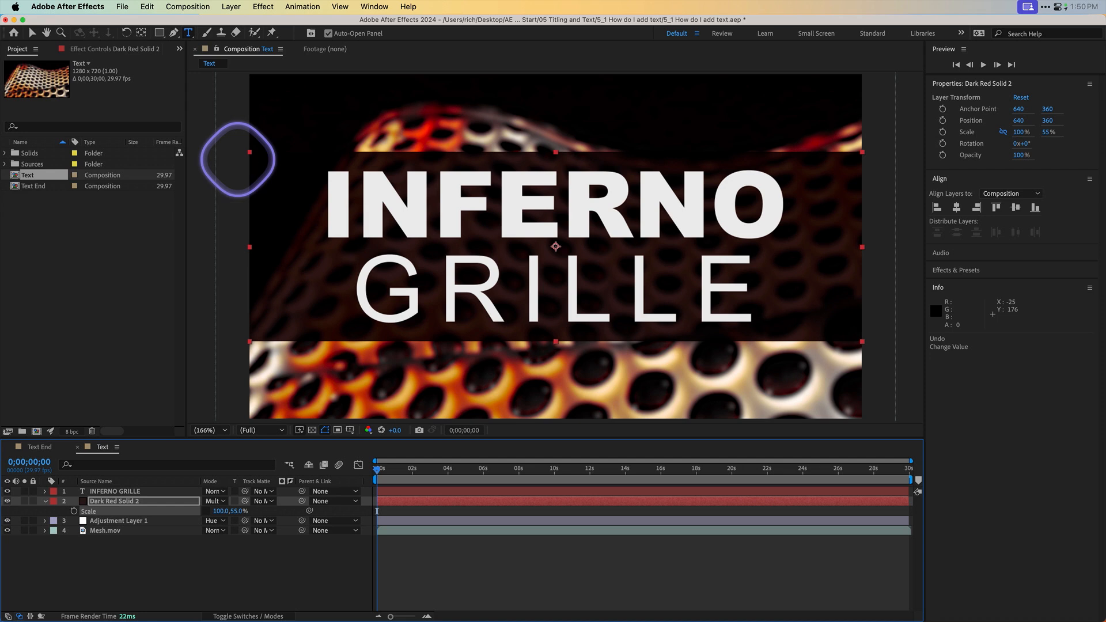
key("slash")
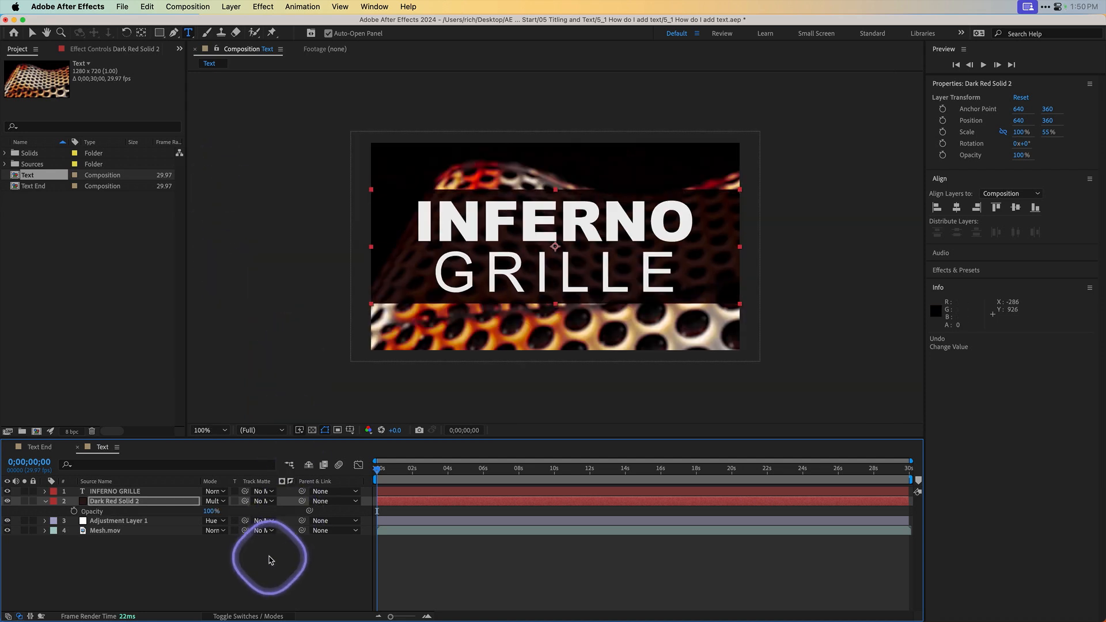
left_click_drag(212, 512, 201, 514)
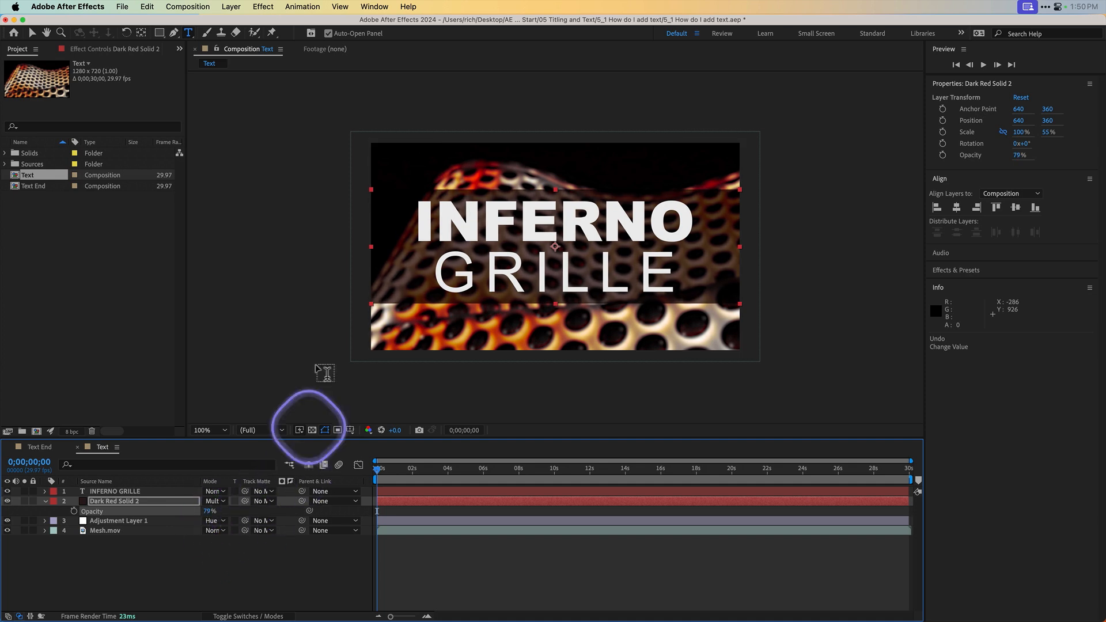
Step: Apply Gaussian Blur to the dark red solid with blurriness 16.8 and Repeat Edge Pixels turned off
left_click(266, 6)
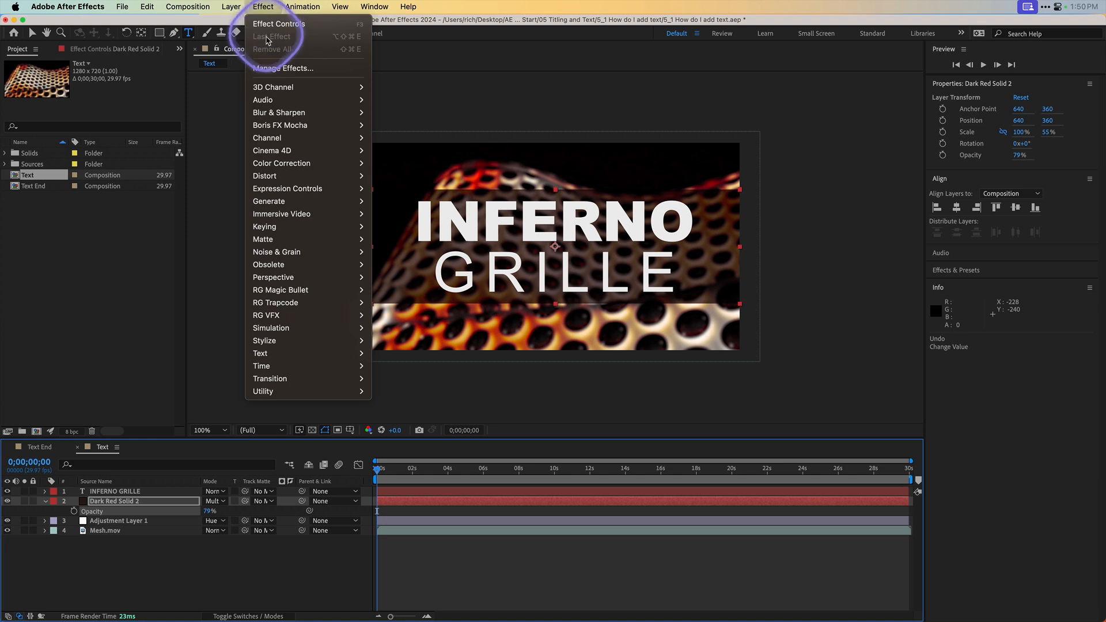
mouse_move(294, 115)
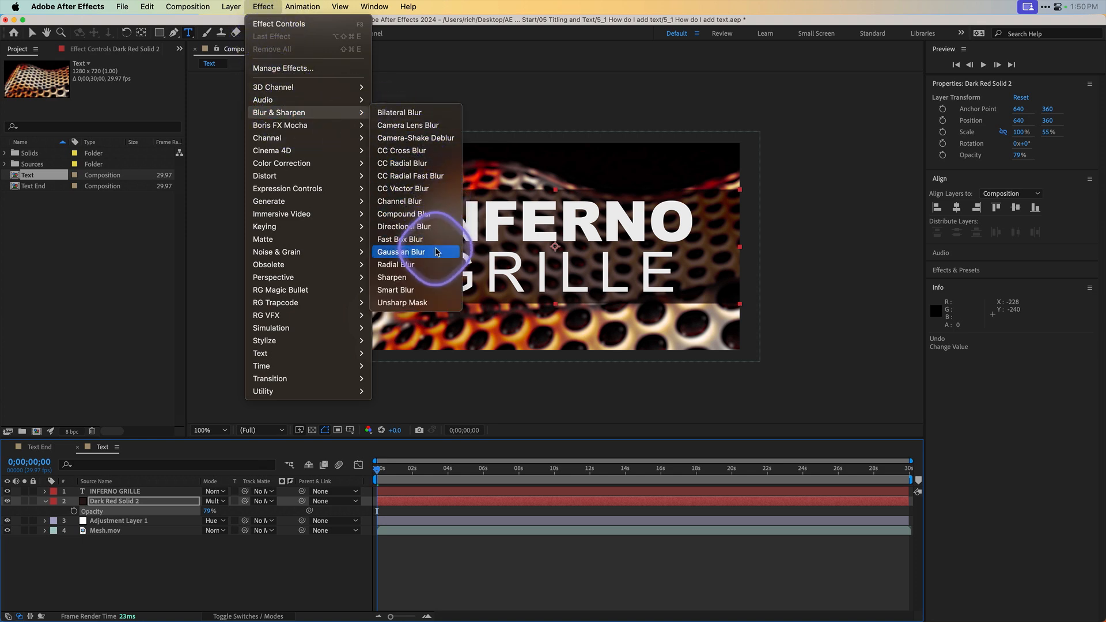
left_click(416, 252)
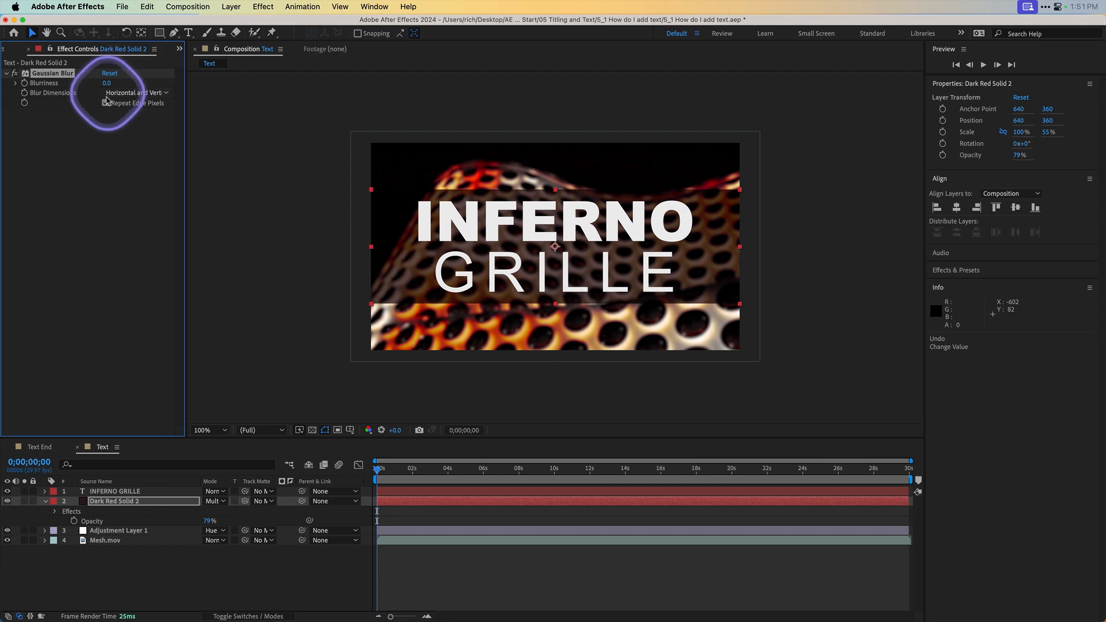
left_click_drag(114, 85, 176, 88)
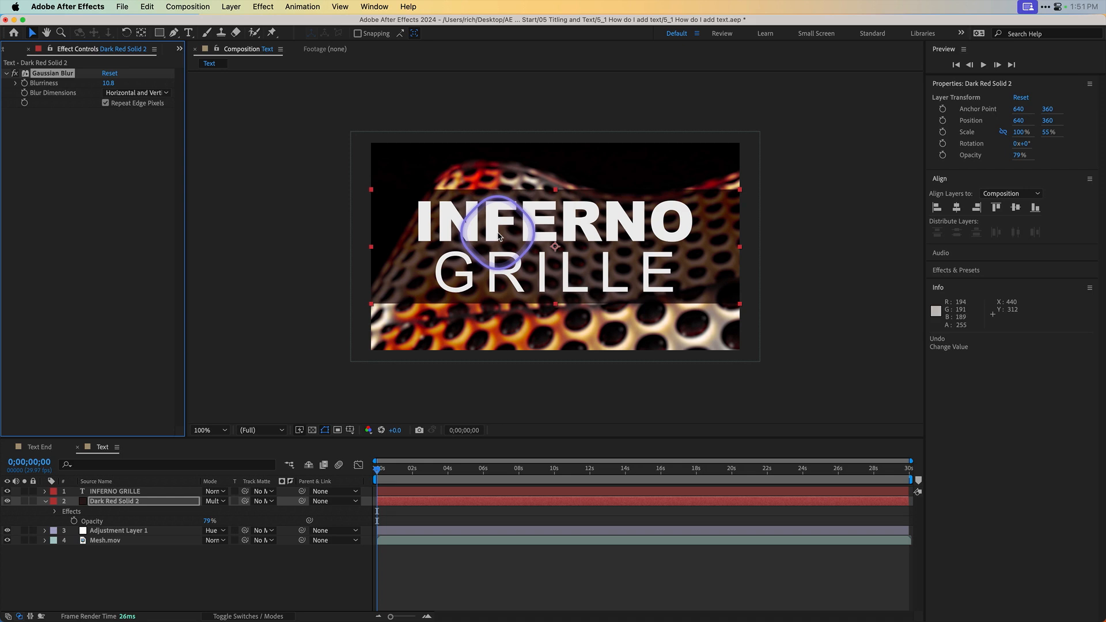
key("period")
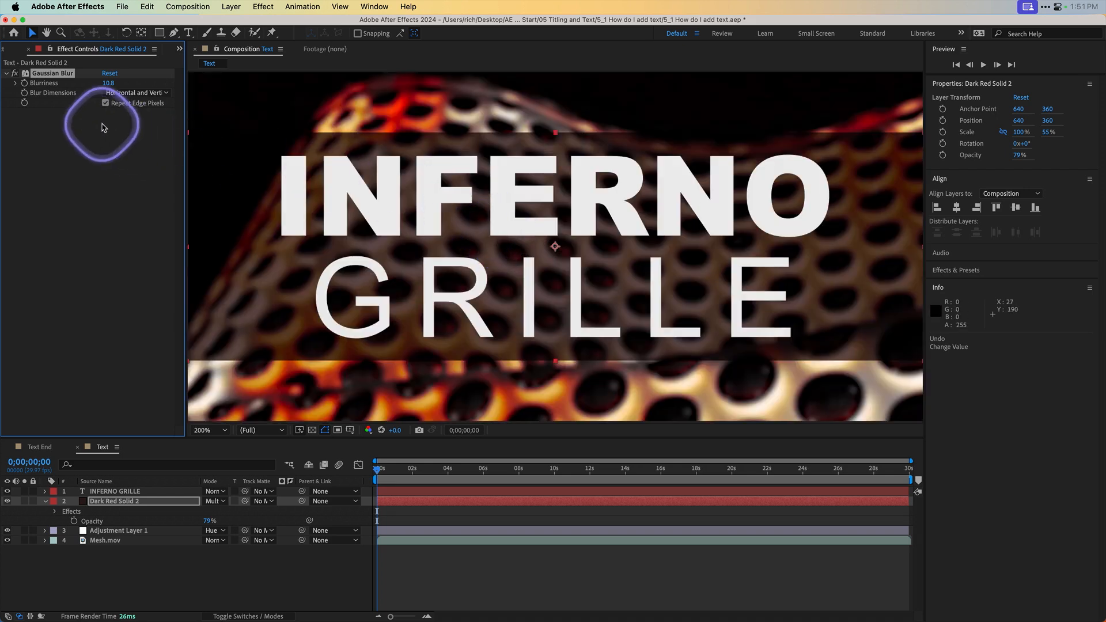
left_click_drag(108, 84, 144, 85)
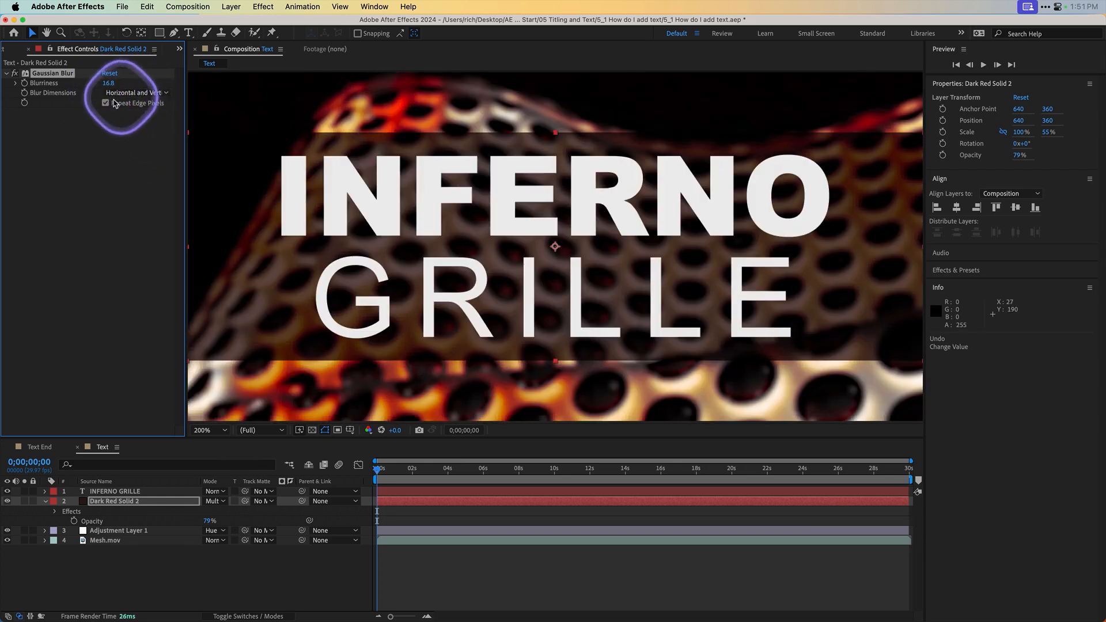
left_click(105, 103)
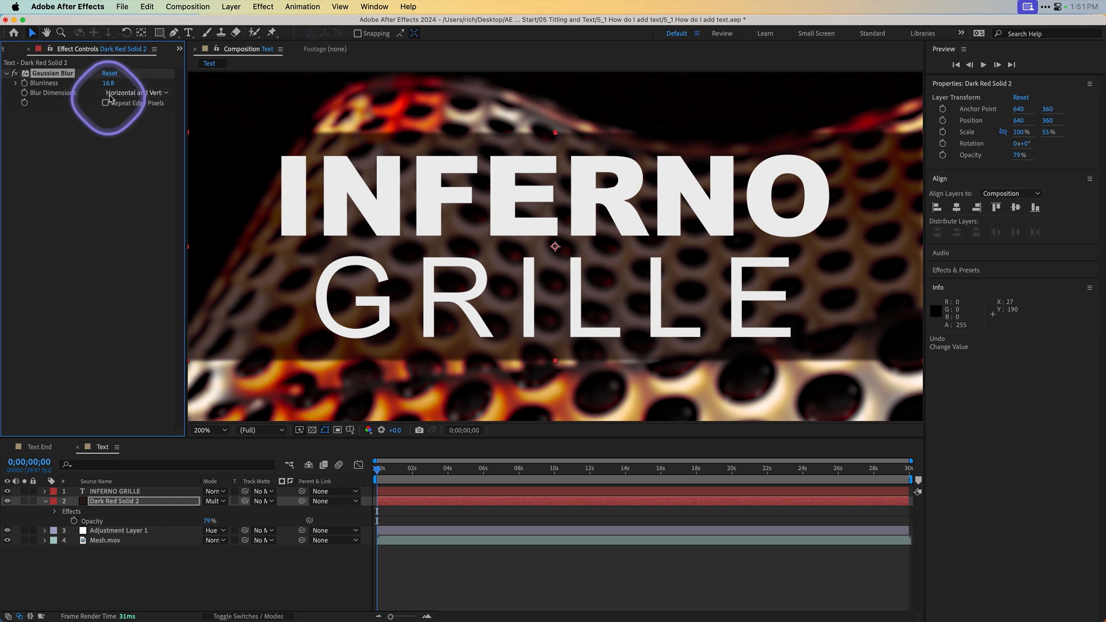
left_click_drag(119, 85, 138, 85)
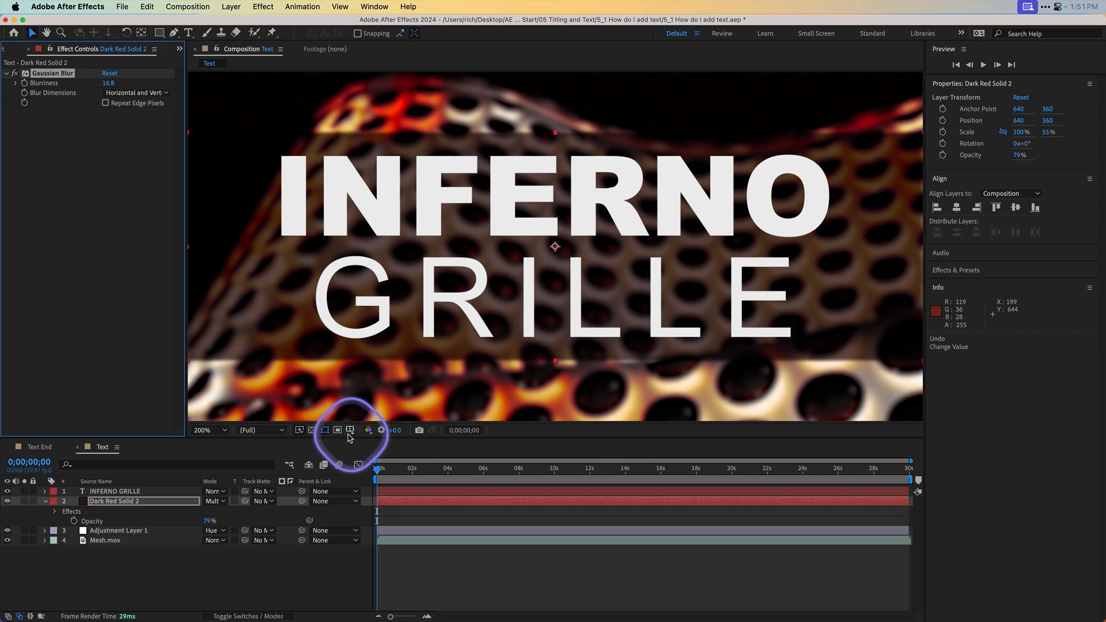
Step: Set the composition preview resolution to Full and turn fast previews off for final quality
left_click(281, 432)
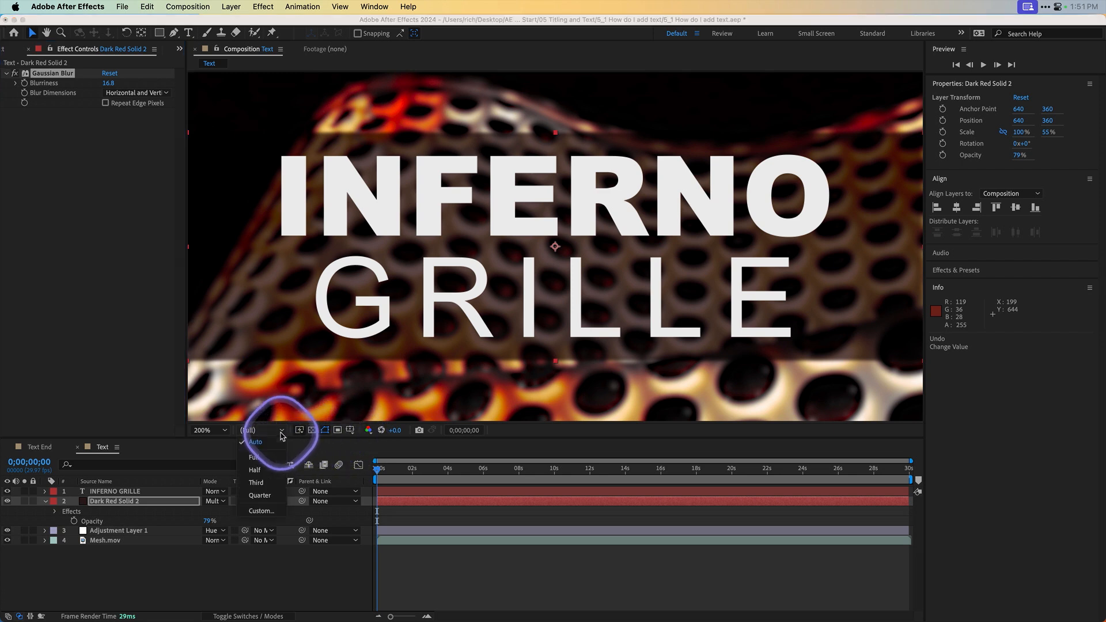
left_click(267, 458)
left_click(300, 431)
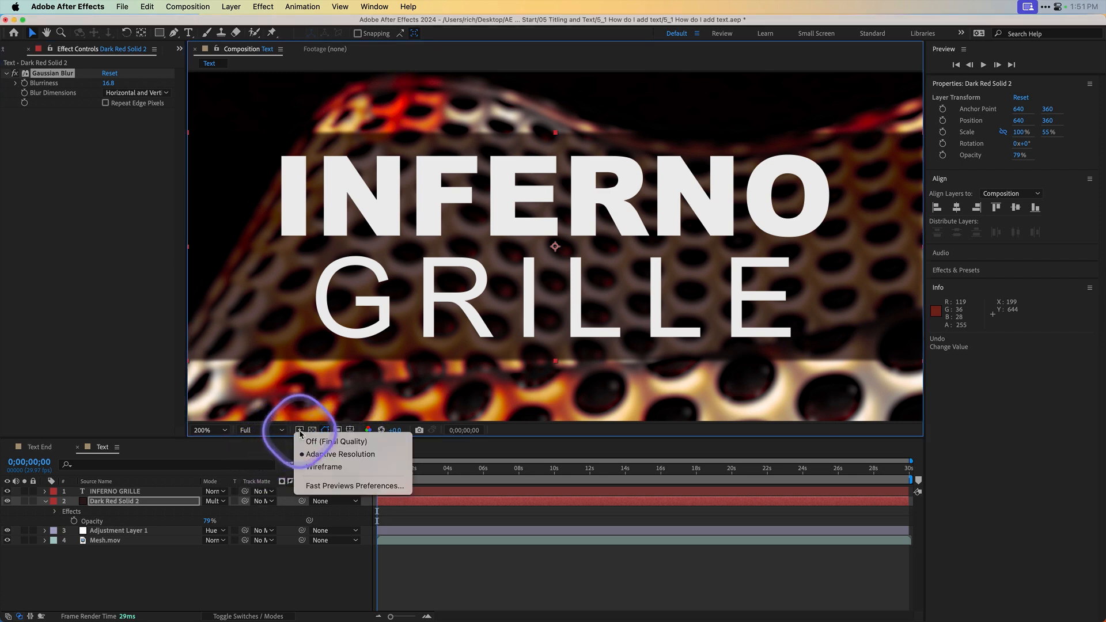
left_click(307, 442)
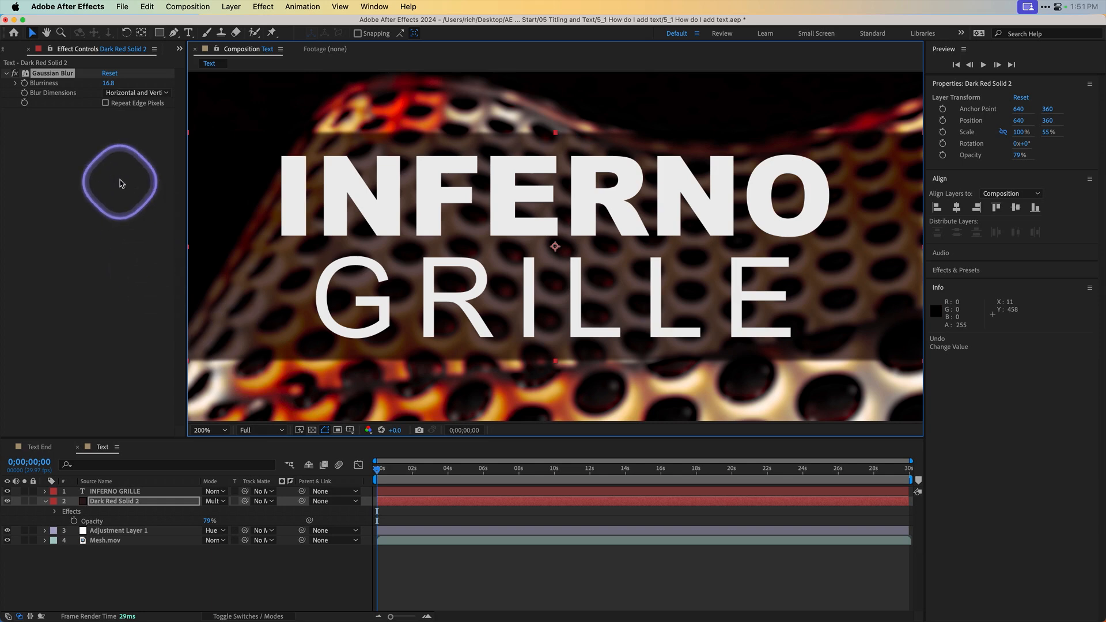
Step: Set the solid's Gaussian Blur blurriness to 8.7 and its horizontal scale to 114%
left_click(110, 85)
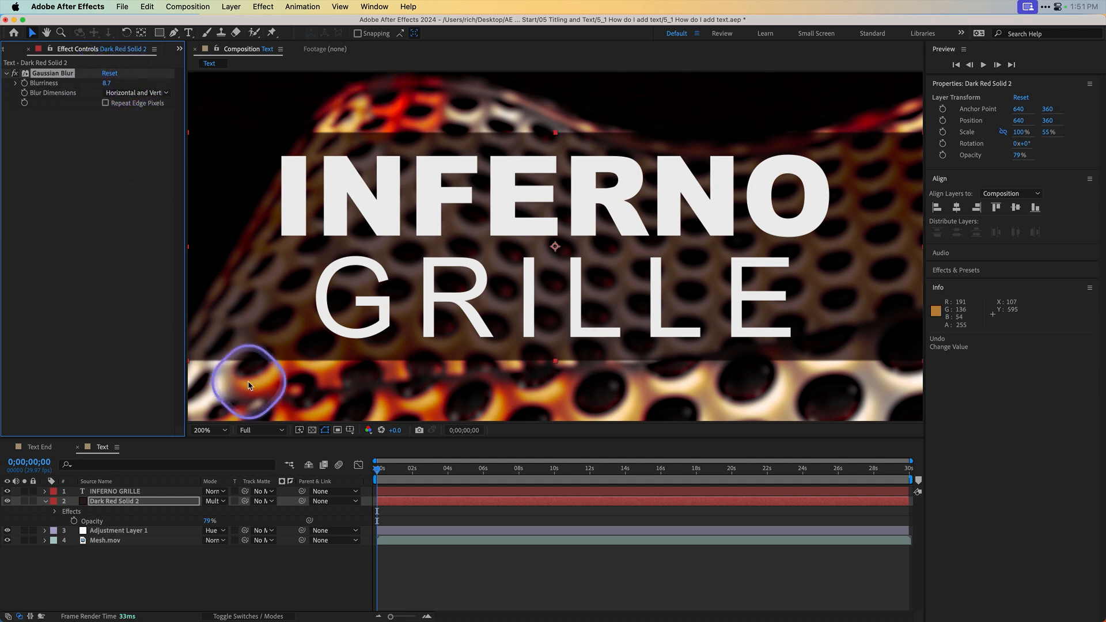
key("comma")
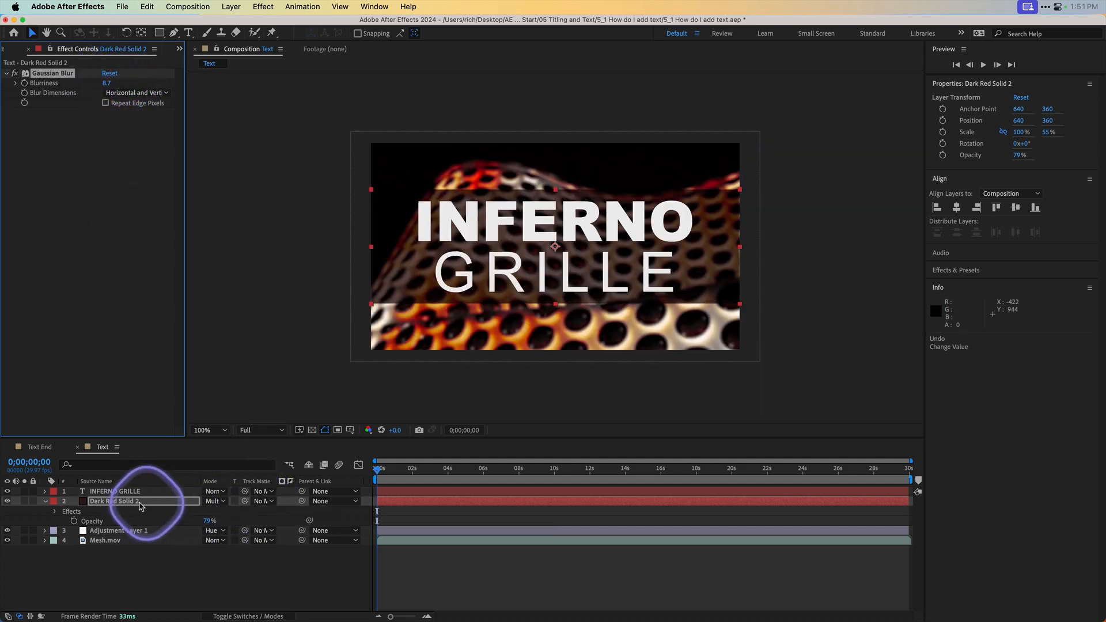
left_click(133, 503)
key("s")
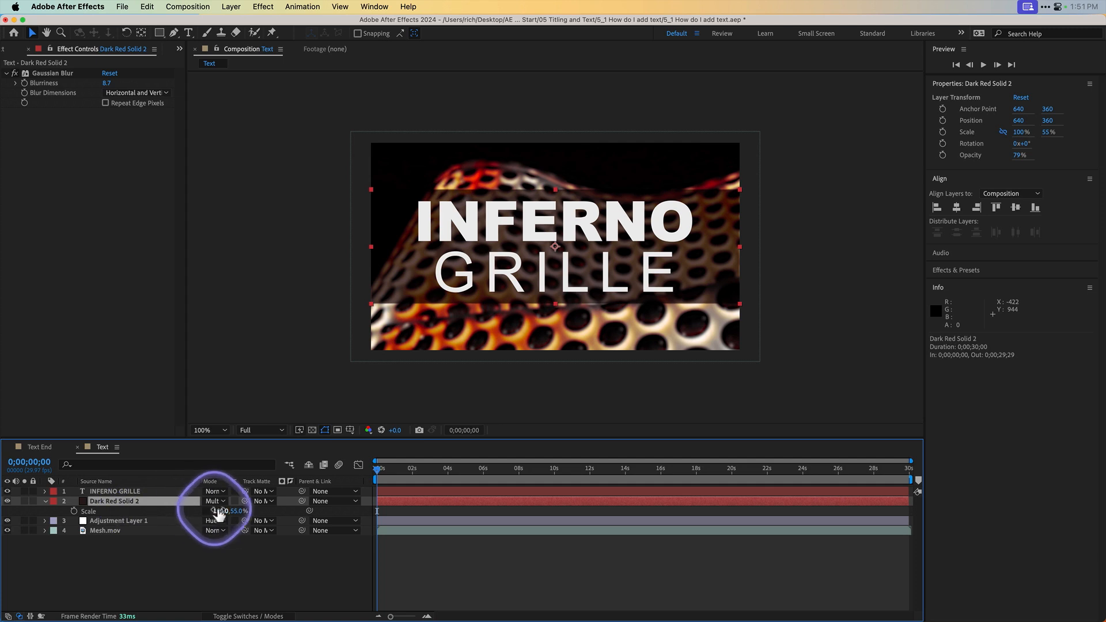
left_click_drag(219, 511, 228, 511)
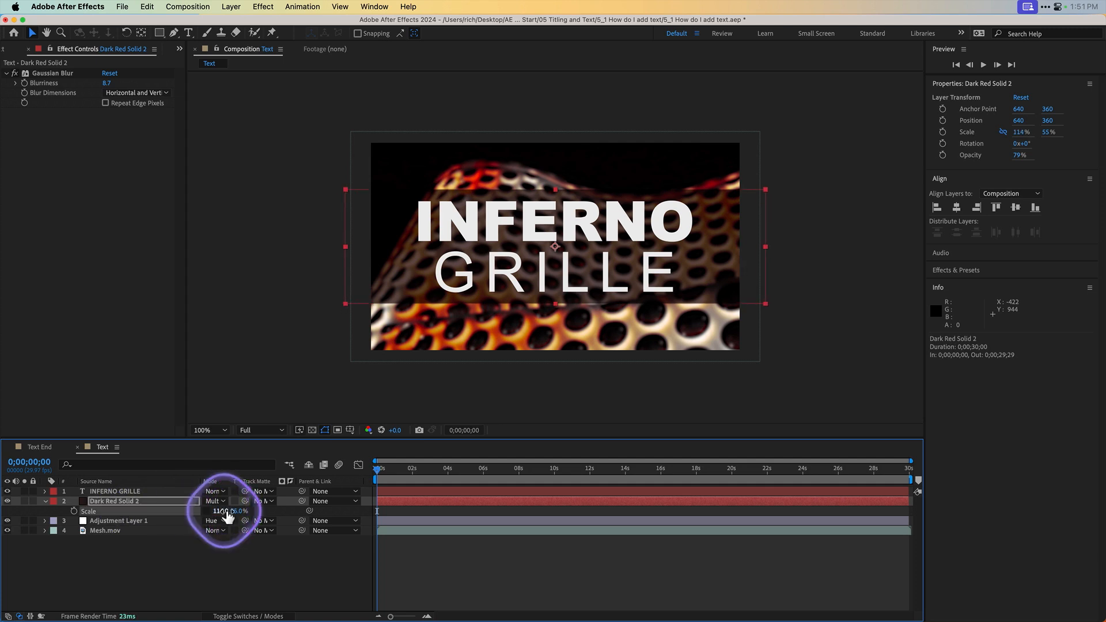
Step: Deselect the solid, preview the composition and return the playhead to the start
left_click(438, 582)
key("space")
left_click_drag(375, 474, 338, 461)
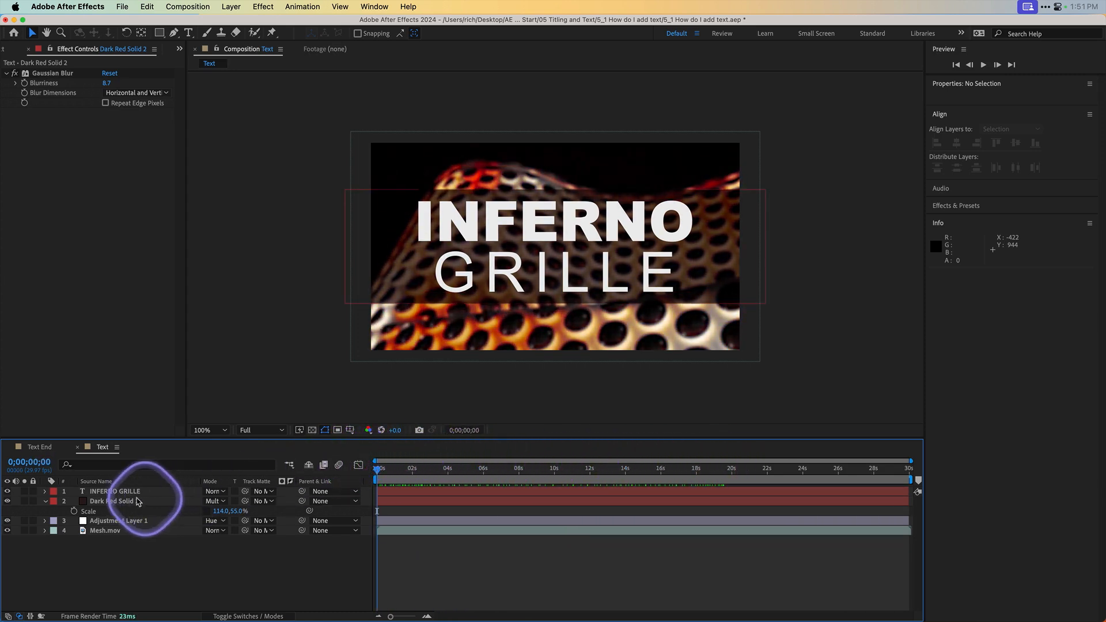
Step: Examine the additional text formatting properties of the INFERNO GRILLE layer
left_click(123, 493)
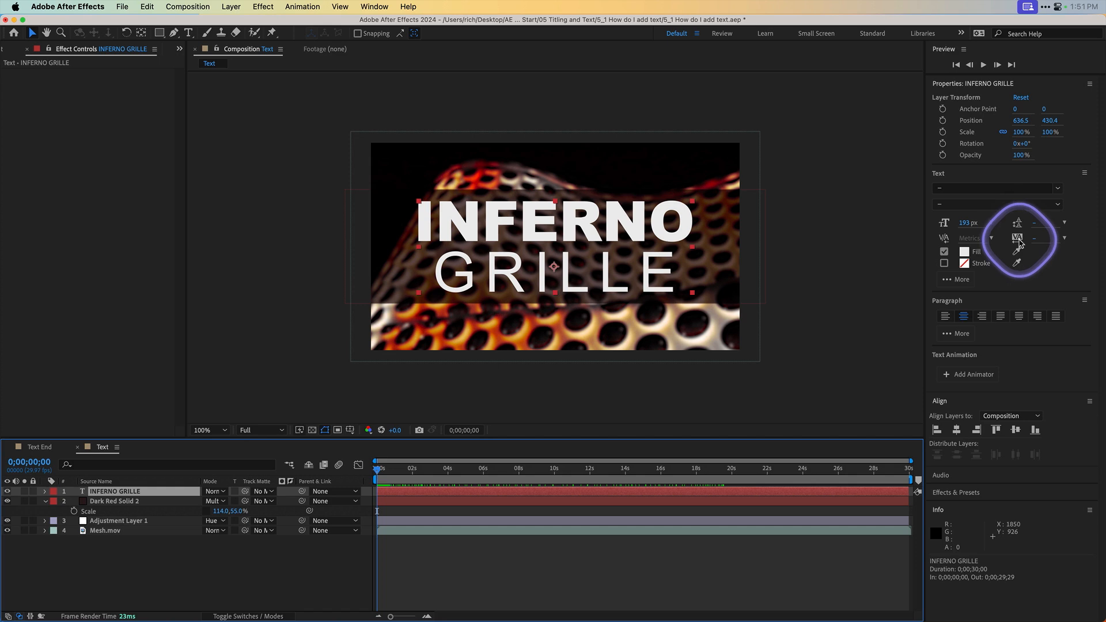
left_click(957, 279)
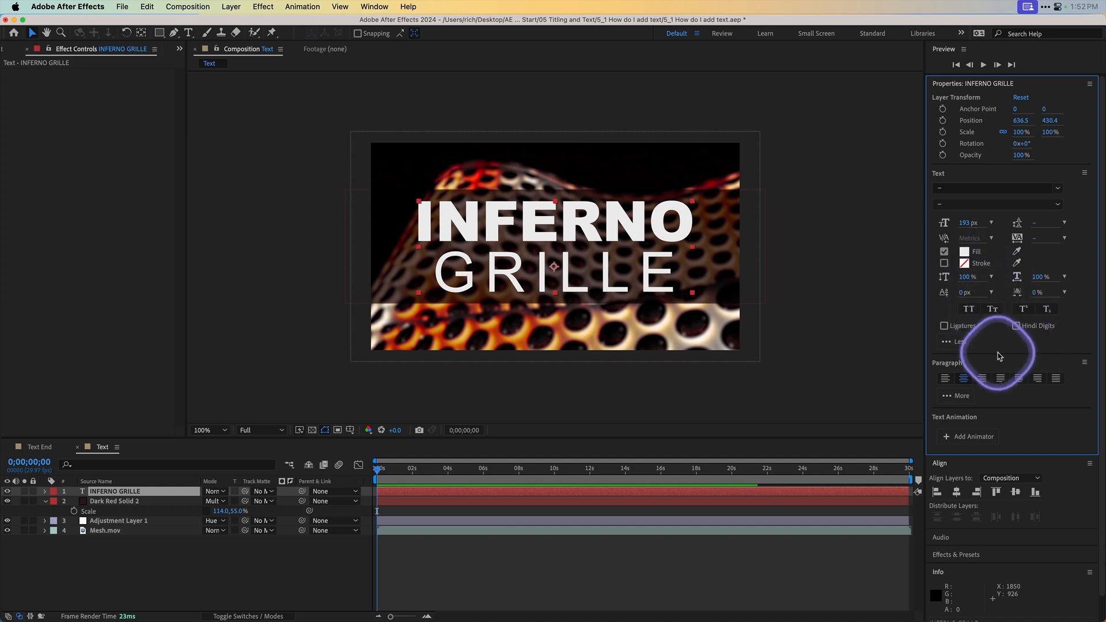
left_click(958, 342)
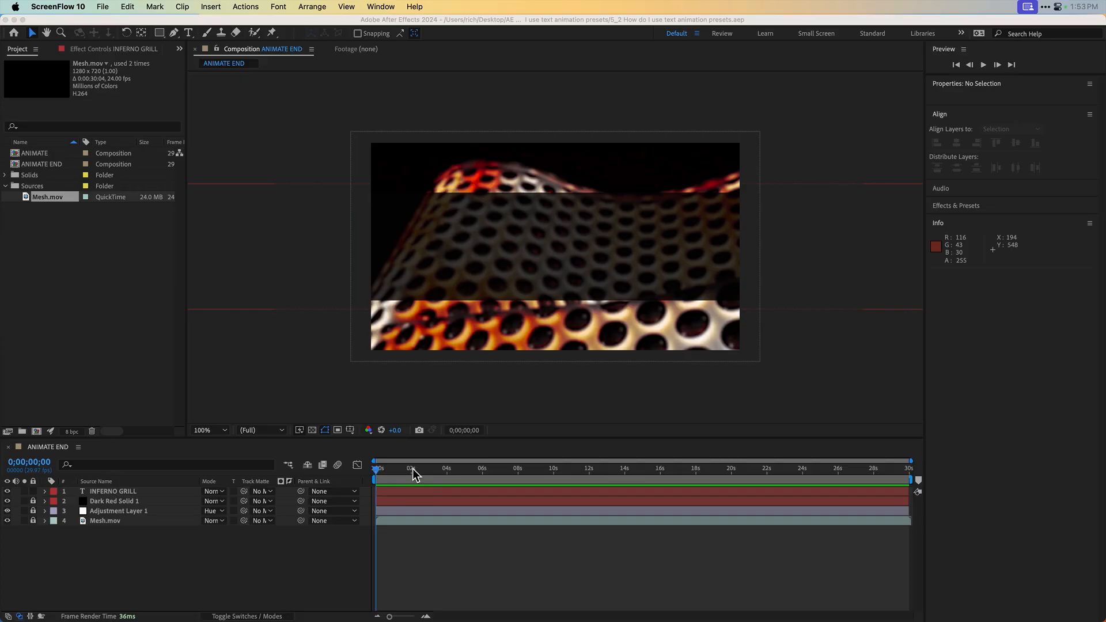
Step: Play back the ANIMATE END composition from the start to review its finished title animation
left_click(16, 167)
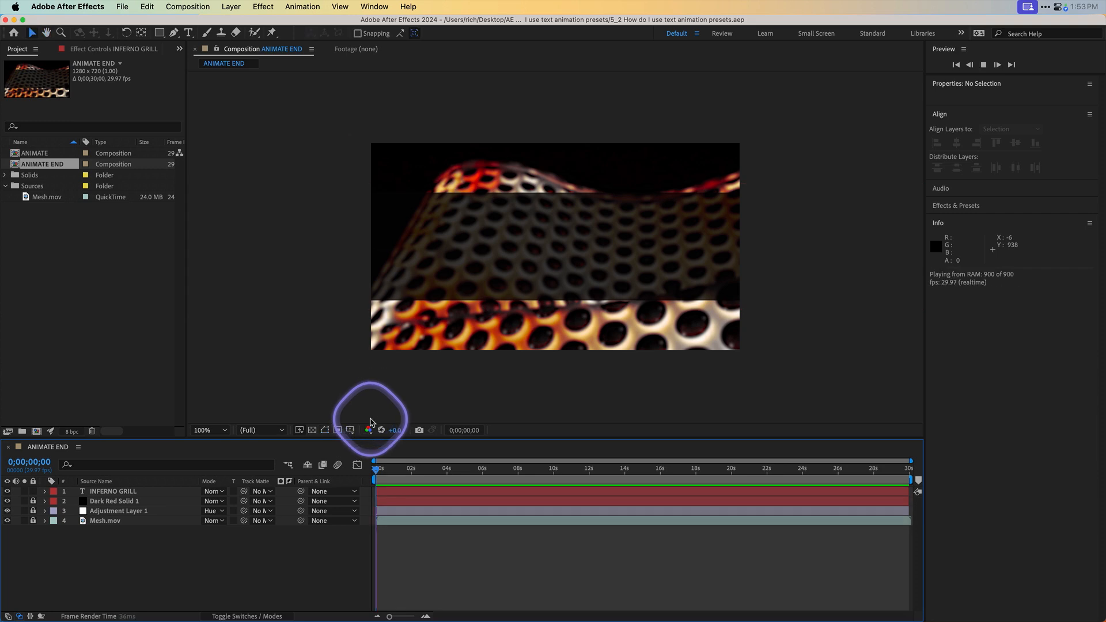
key("space")
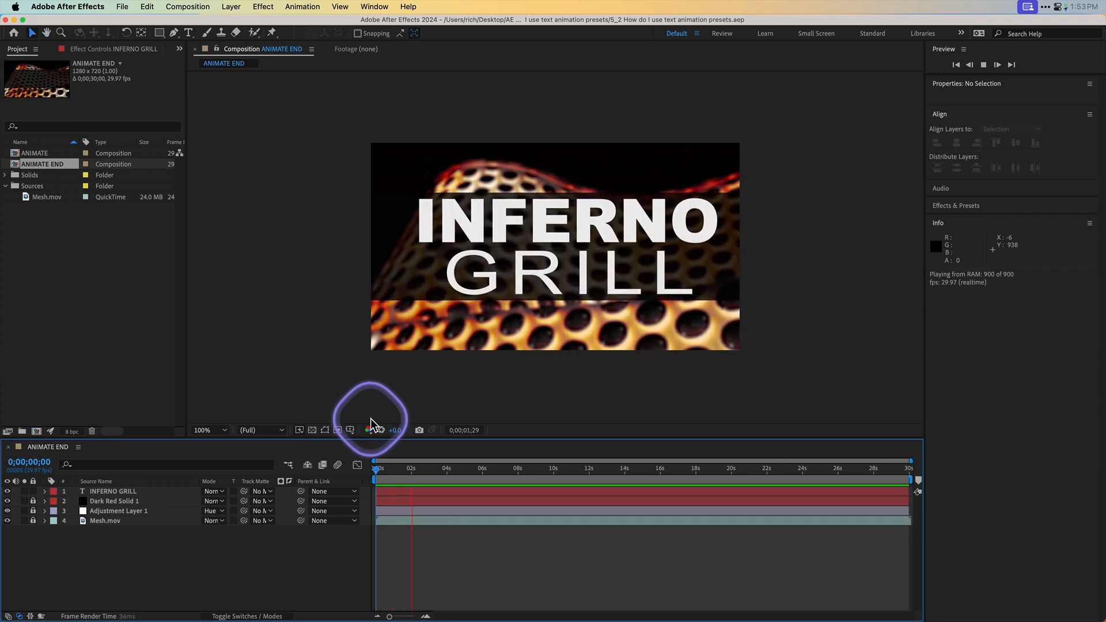
left_click(408, 469)
left_click_drag(405, 473, 372, 474)
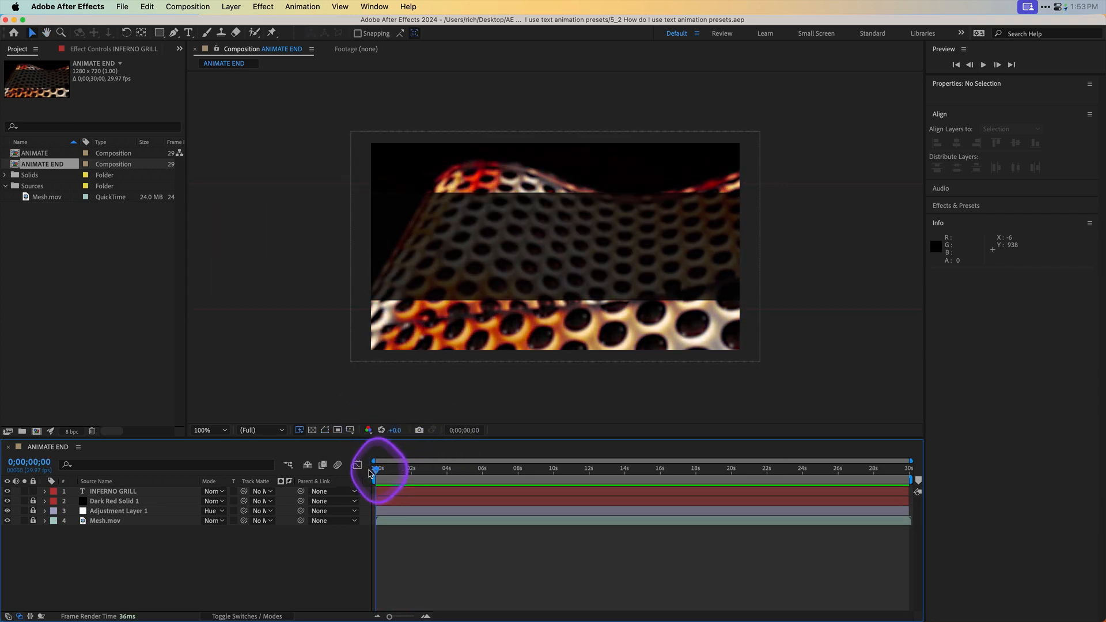
key("space")
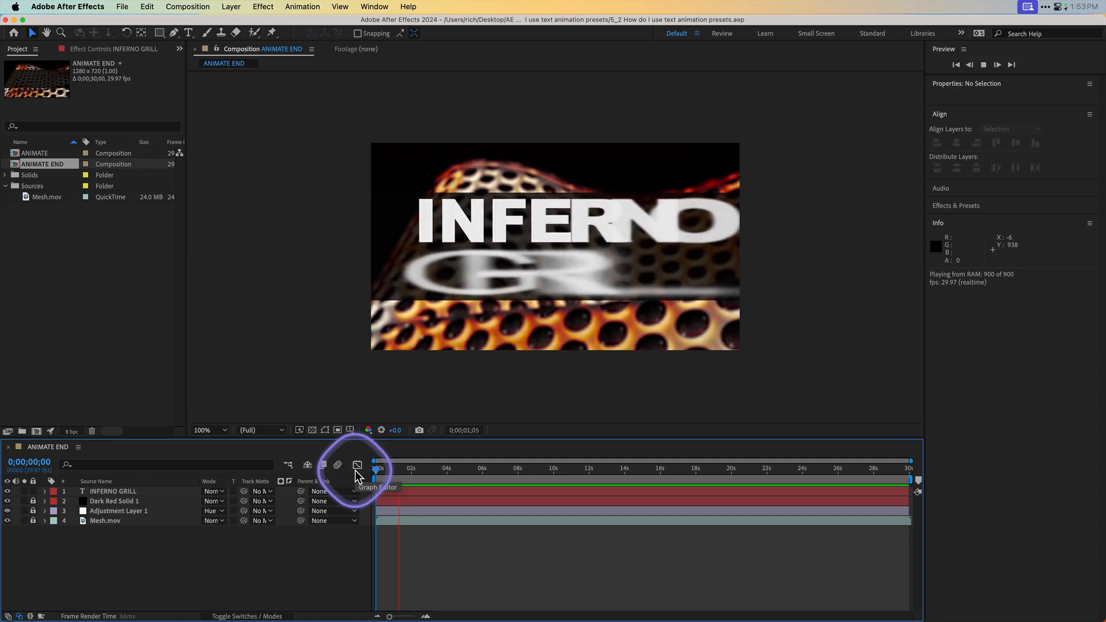
left_click(205, 327)
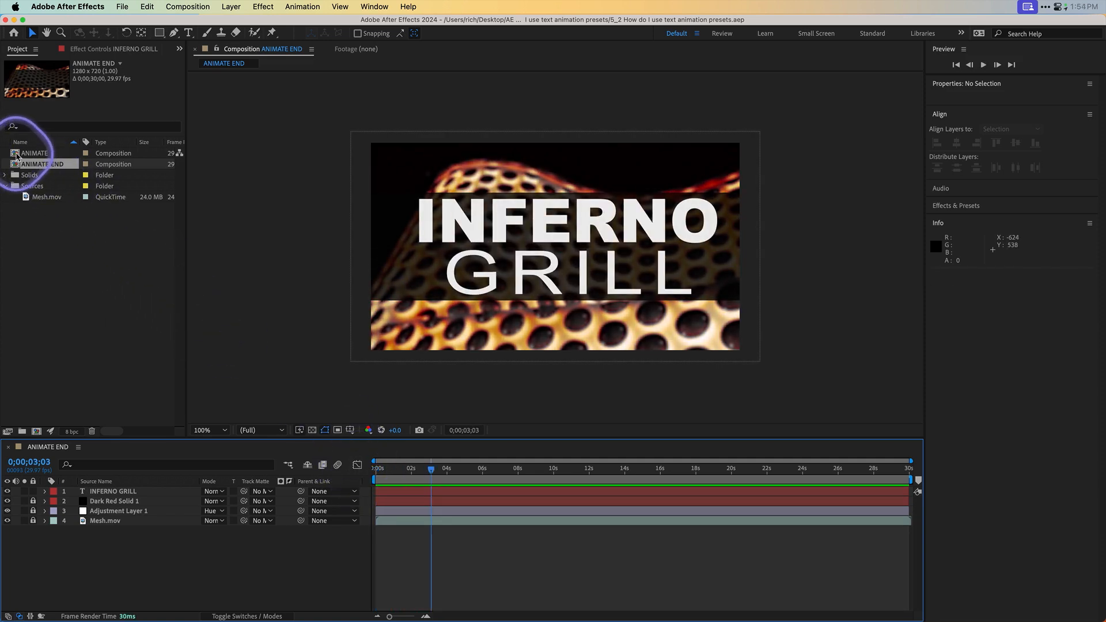
Step: Open the ANIMATE composition and add an E to the title's second line so it reads GRILLE
double_click(16, 154)
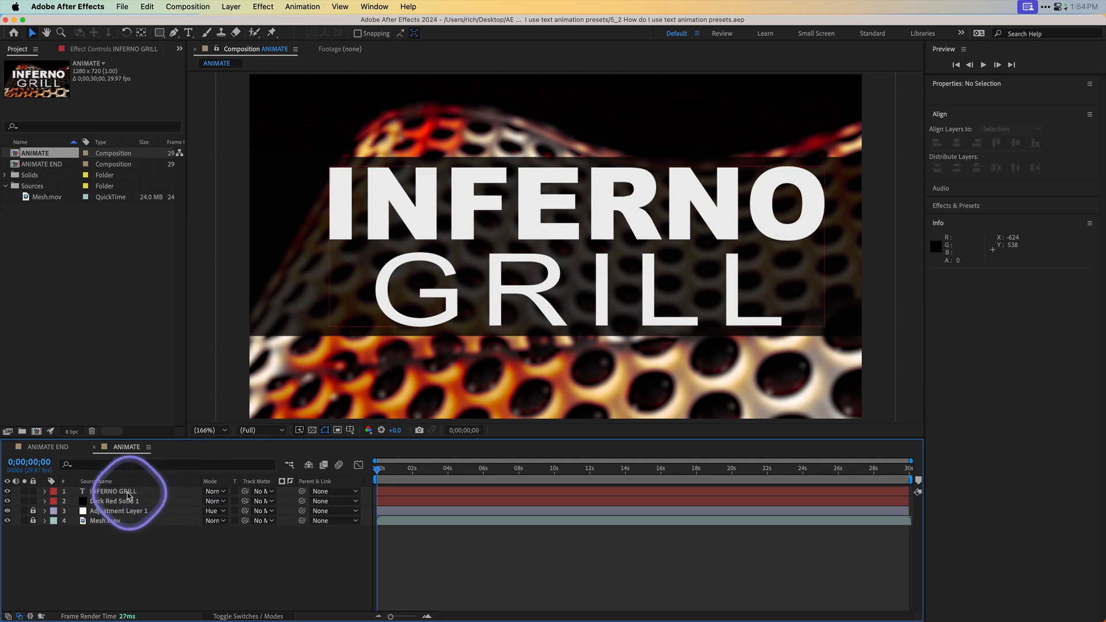
double_click(113, 491)
left_click(797, 296)
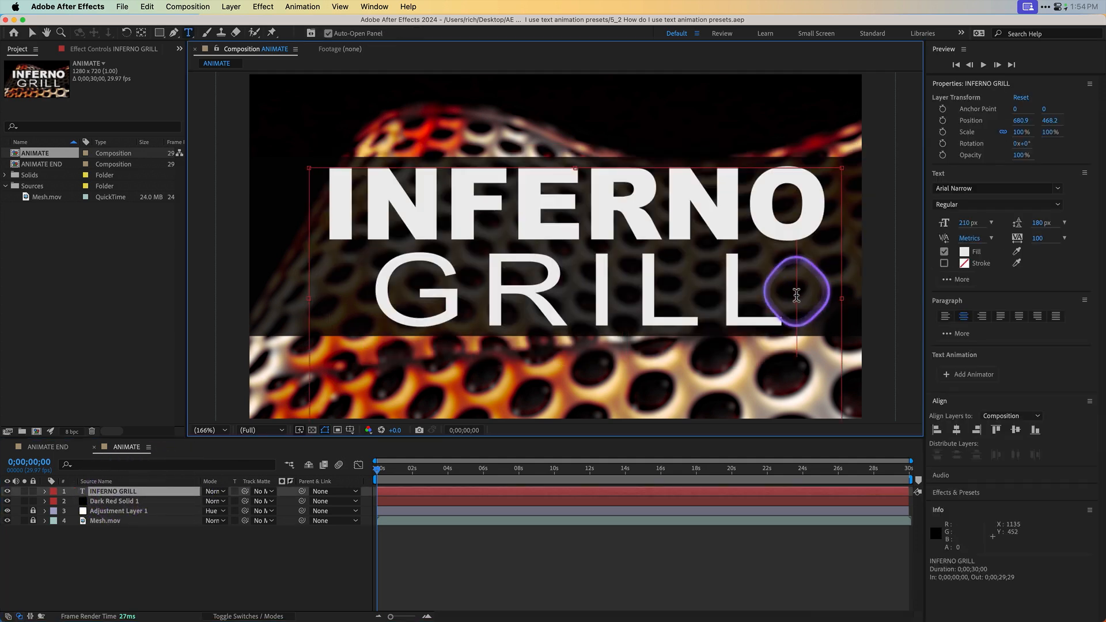
type("E")
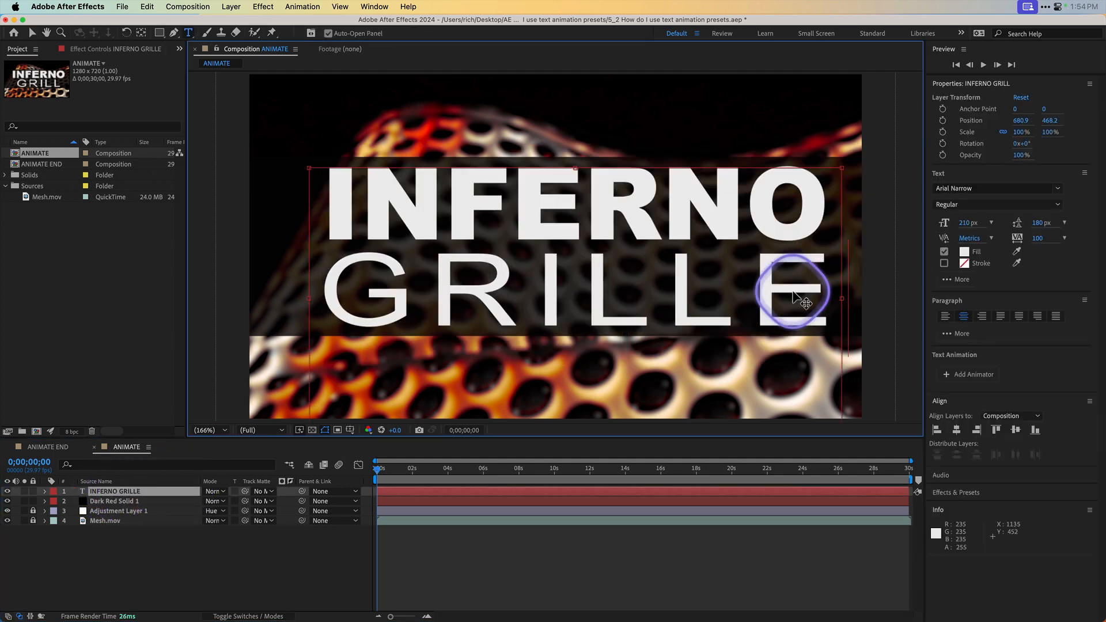
Step: Set the font size of the word GRILLE to 195 px and deselect the layer
double_click(755, 291)
left_click(1017, 252)
left_click_drag(969, 223, 963, 230)
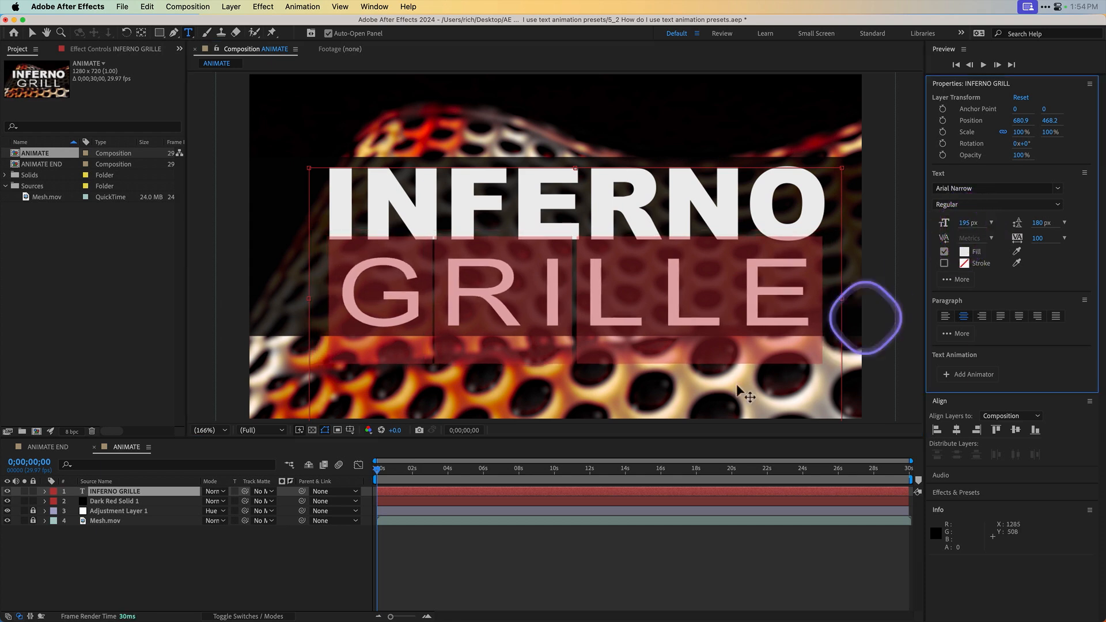
left_click(437, 555)
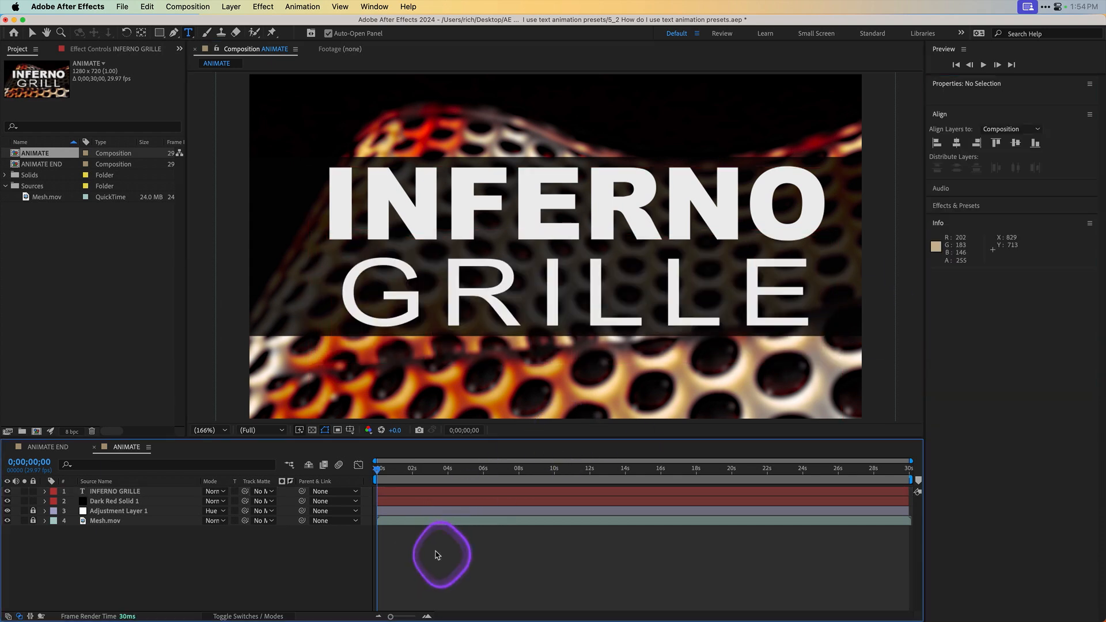
Step: Select the INFERNO GRILLE layer and reveal the Text category of Animation Presets in Effects & Presets
left_click(138, 493)
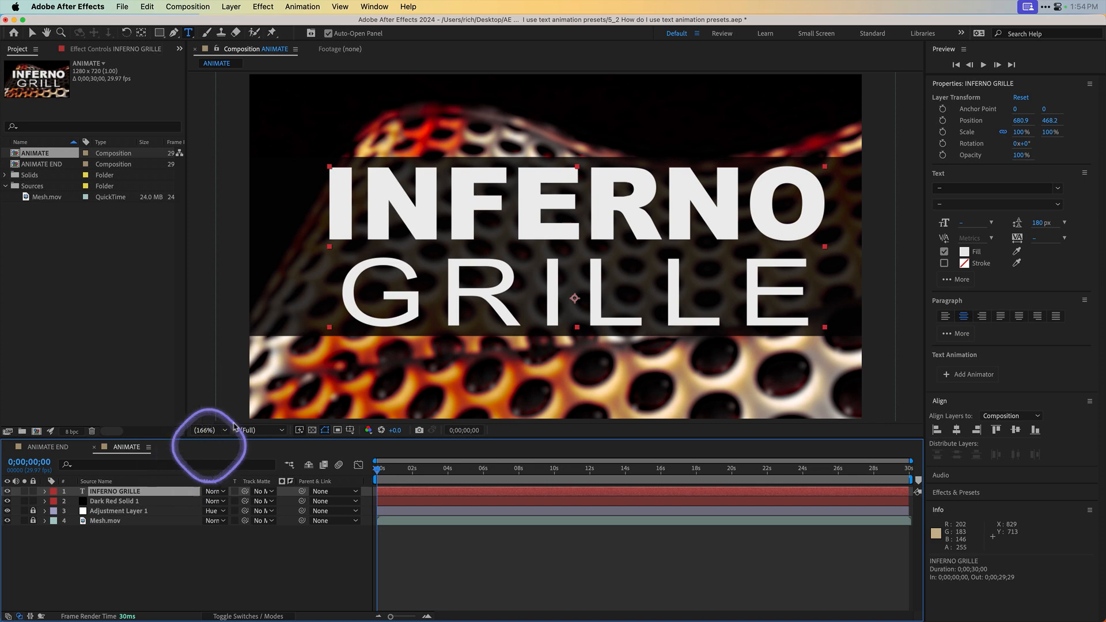
left_click(369, 6)
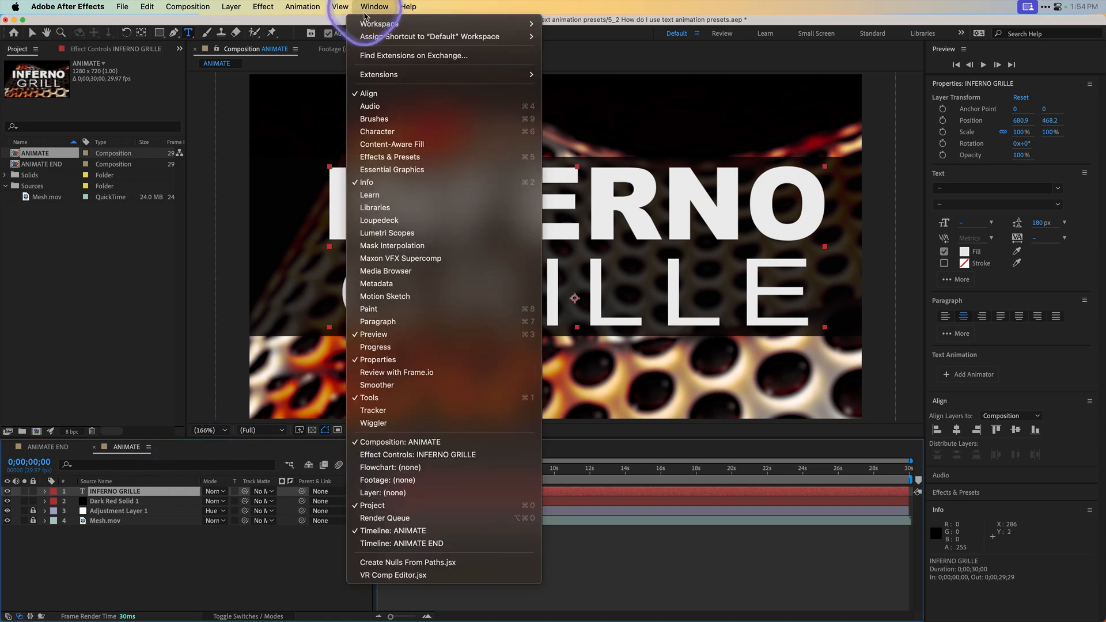
left_click(431, 158)
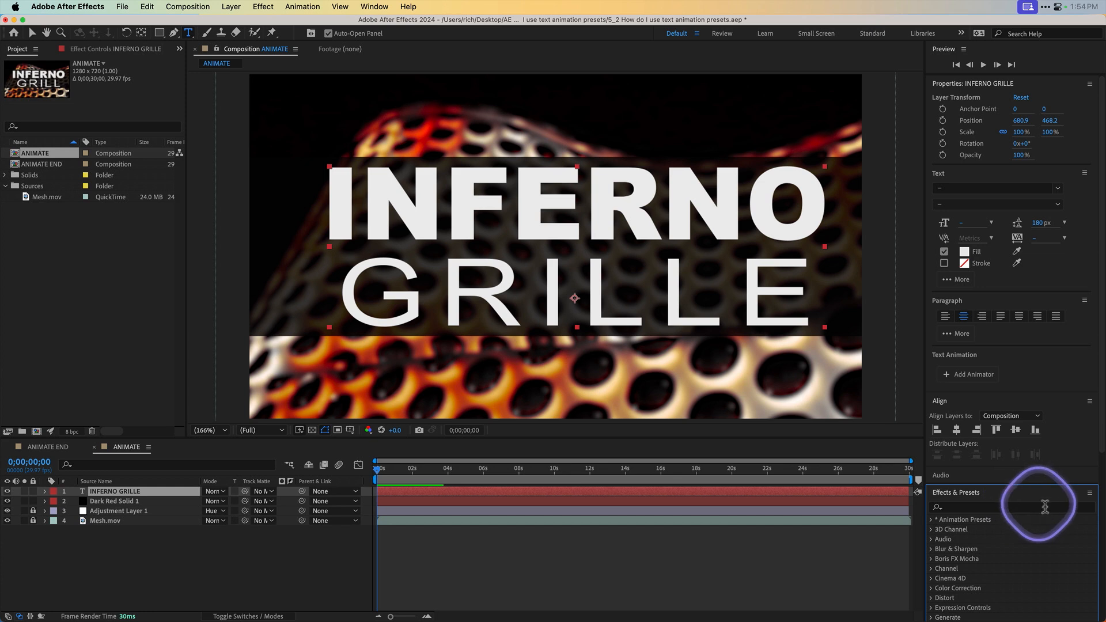
left_click(932, 520)
scroll(944, 532, "down", 10)
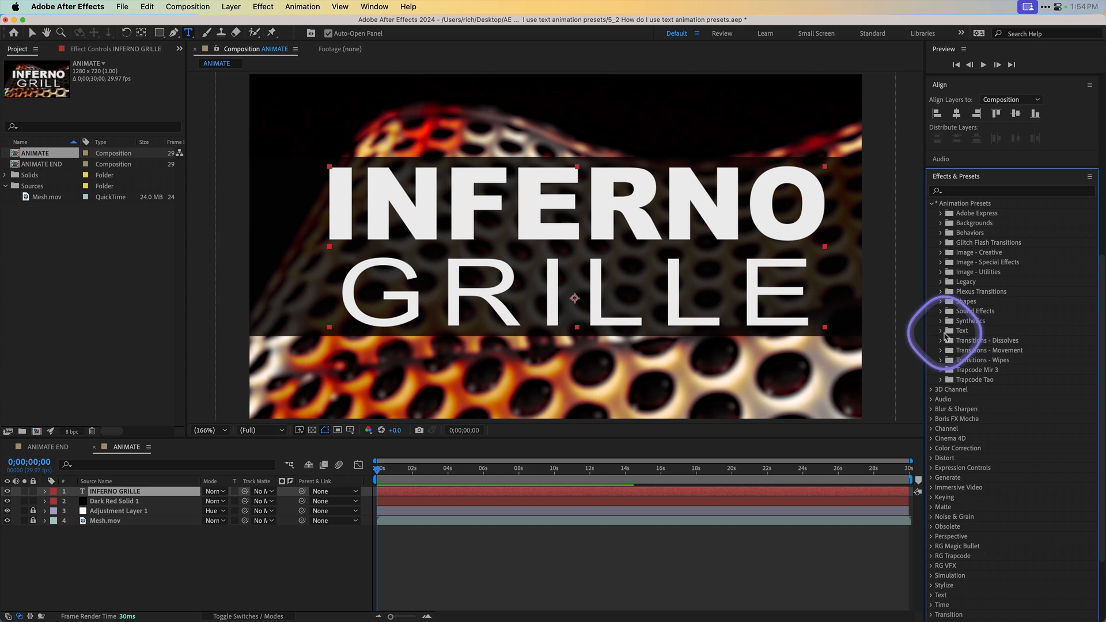
left_click(941, 331)
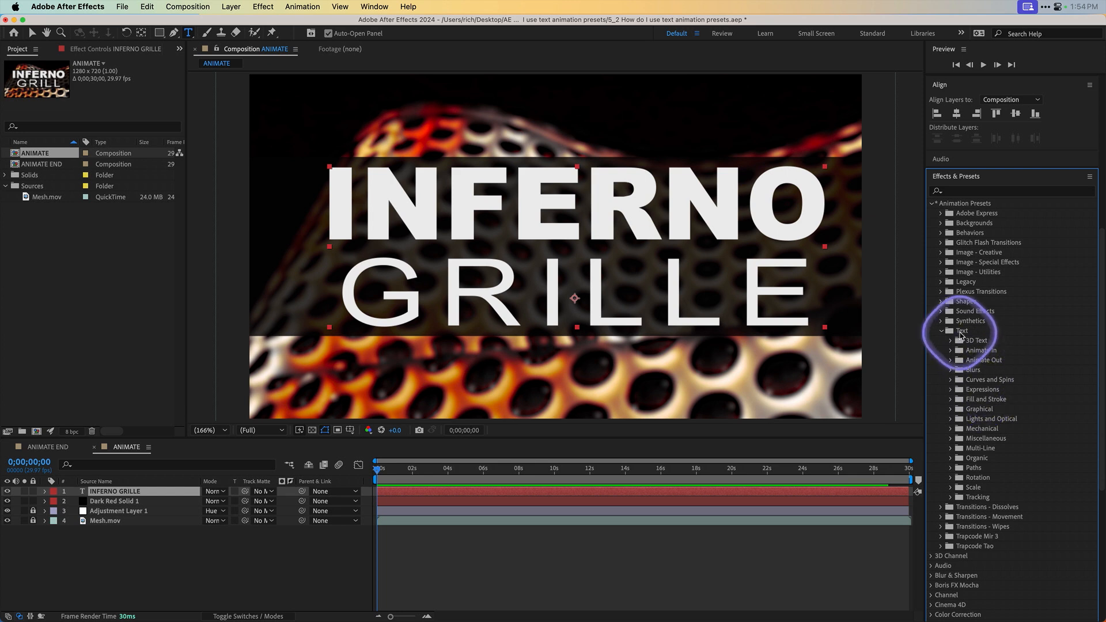
Step: Browse the animation presets externally, switching to Adobe Bridge's view of the Presets folder
left_click(1090, 179)
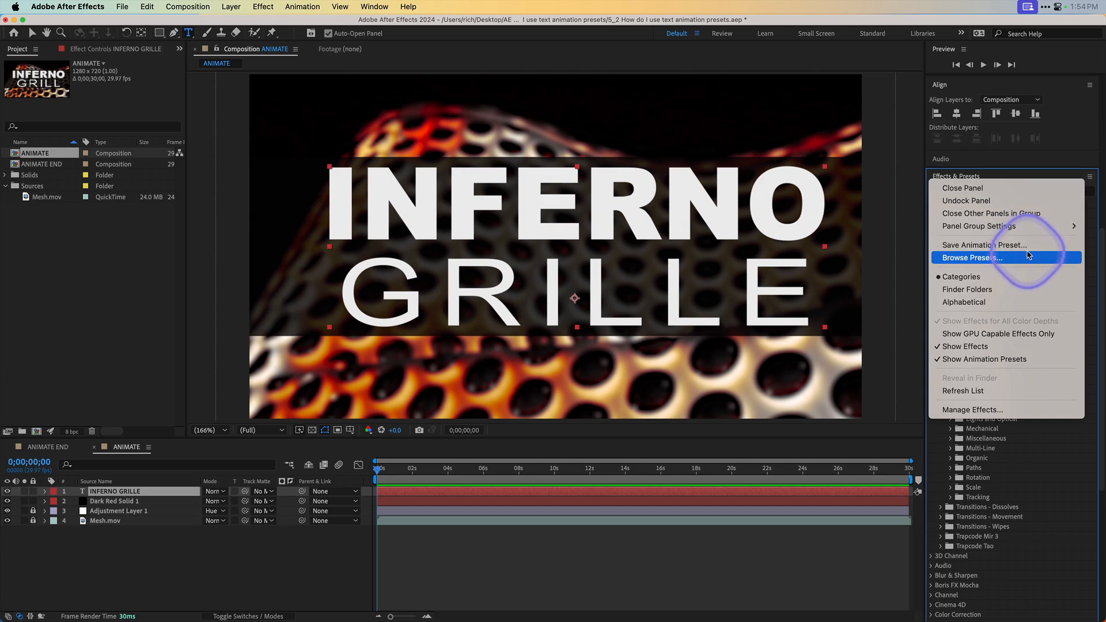
left_click(1029, 255)
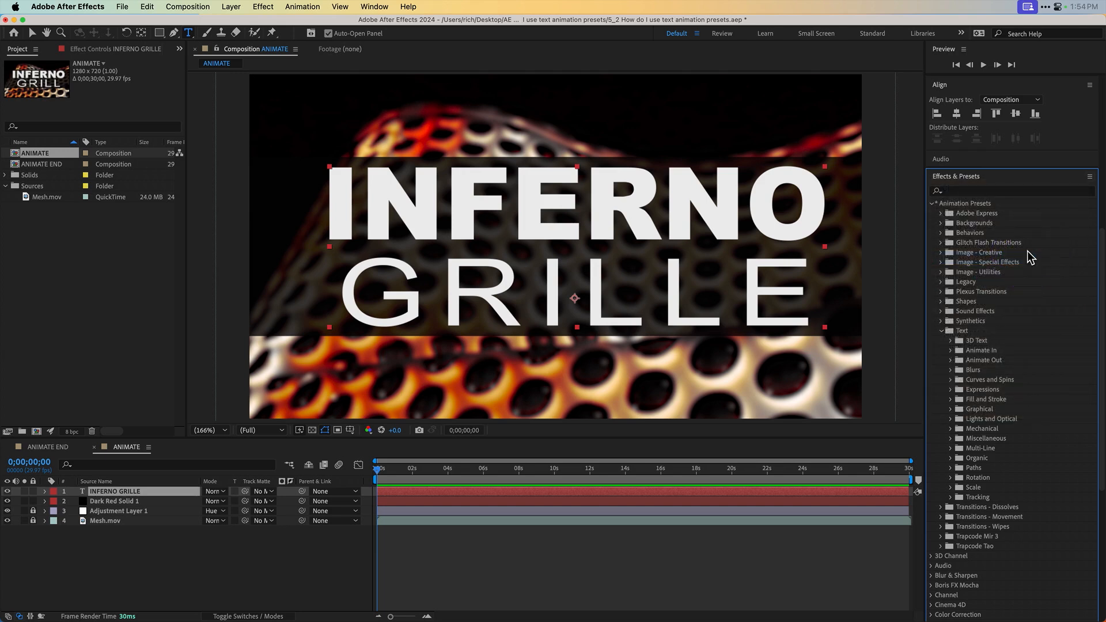
key("super+Tab")
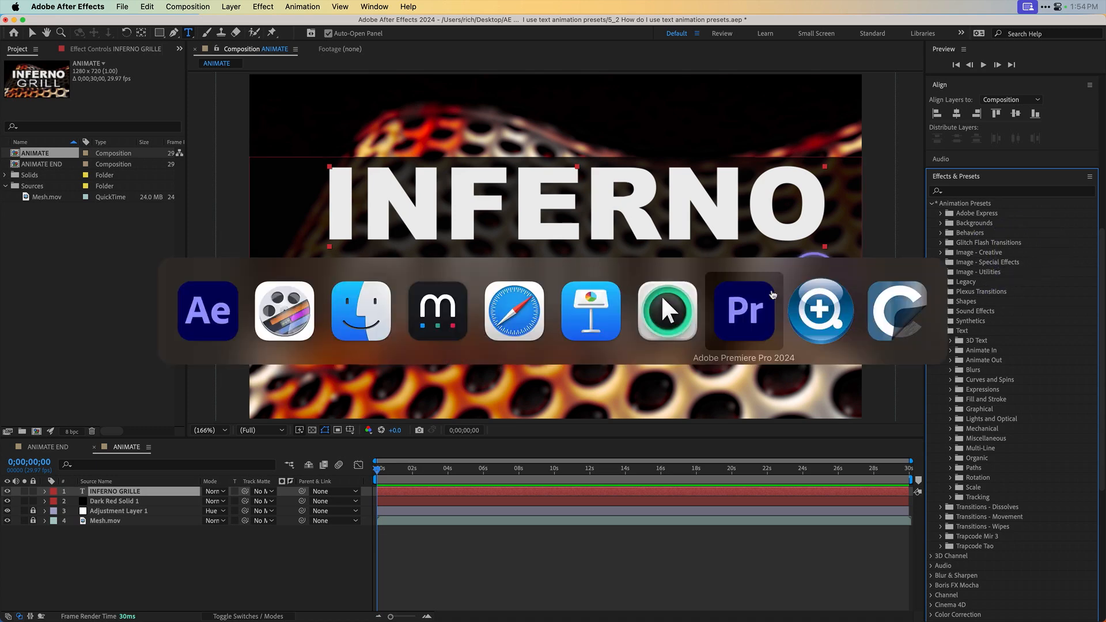
left_click(937, 316)
scroll(940, 314, "down", 5)
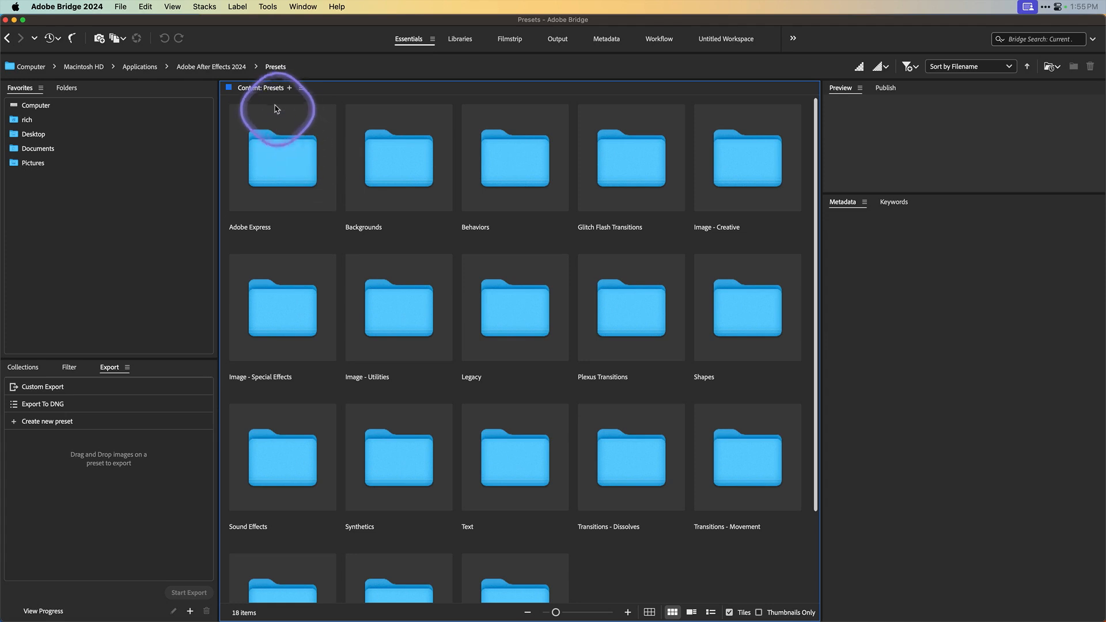
Step: Open the Animate In folder of the Text presets and play the preview of Fade Up Characters.ffx
left_click(528, 468)
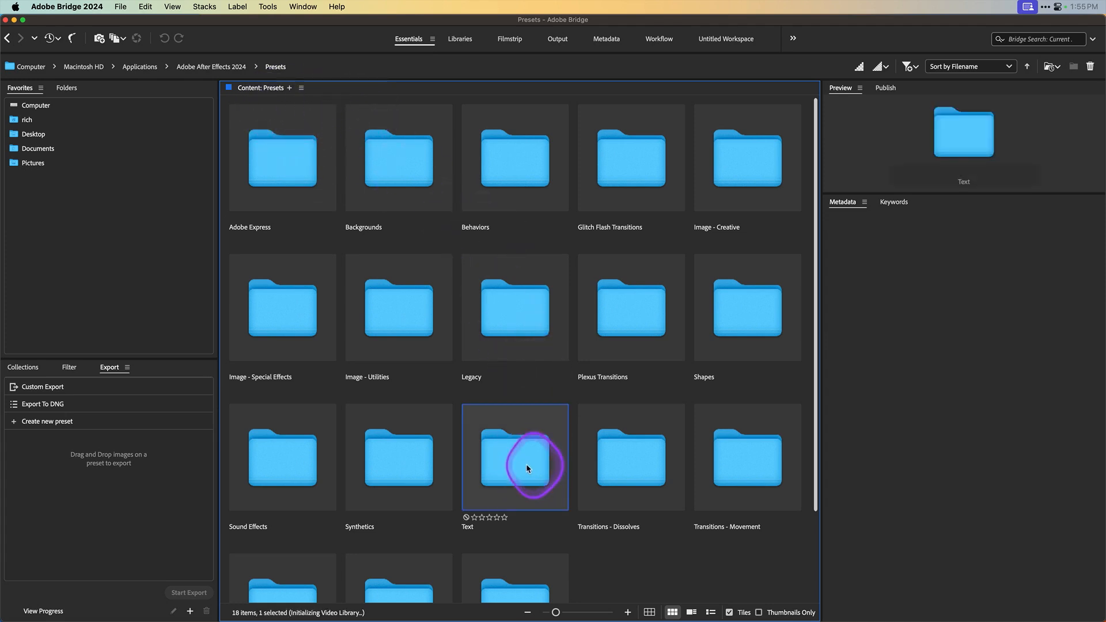
double_click(527, 467)
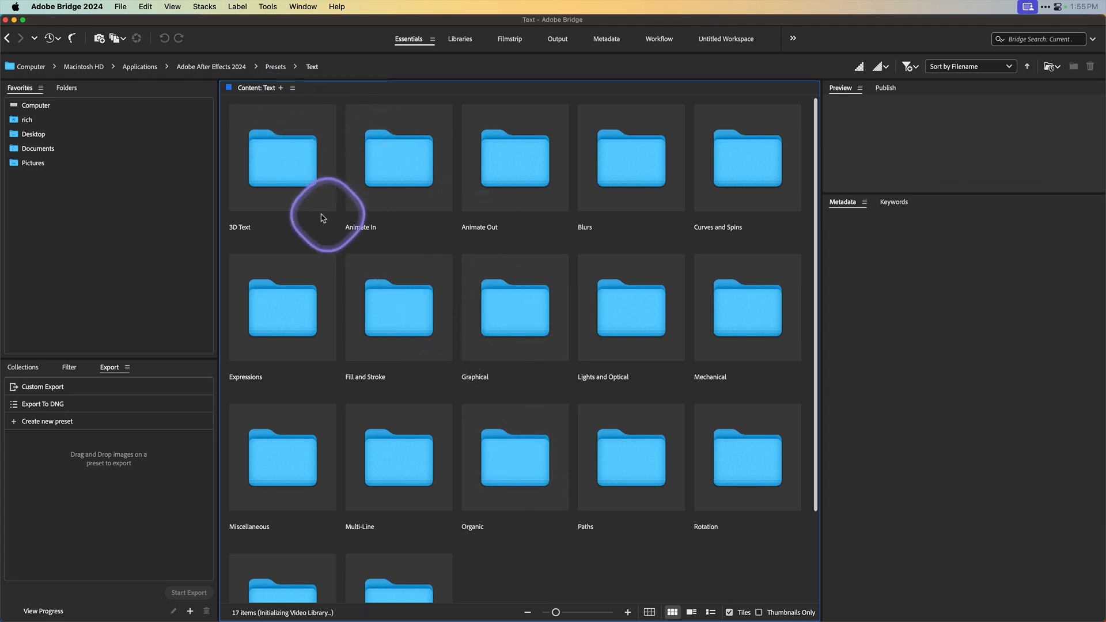
double_click(415, 180)
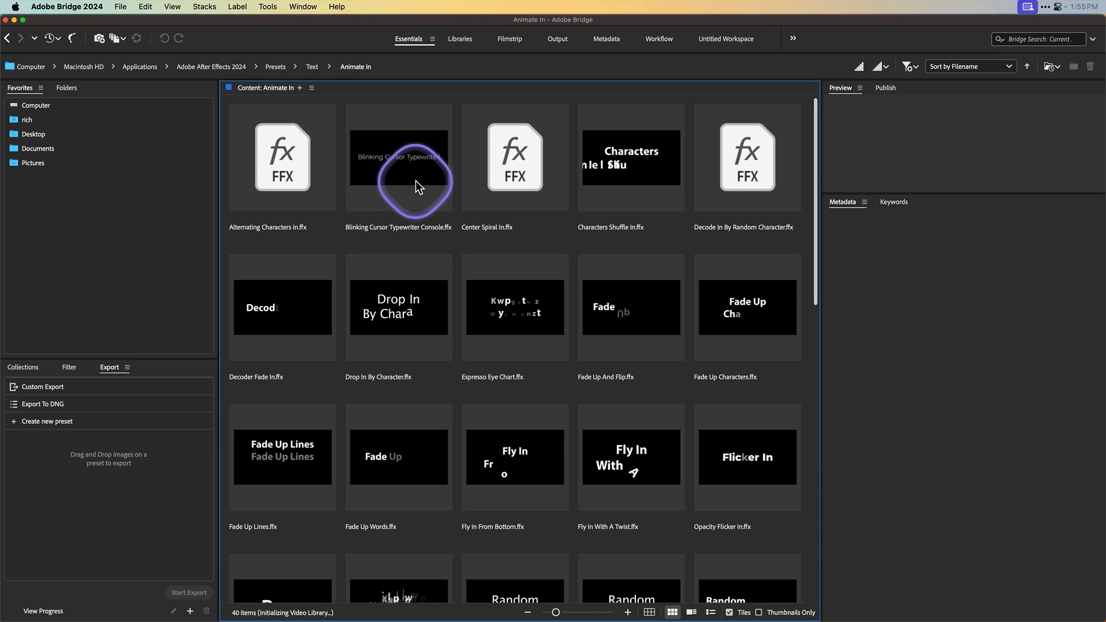
left_click(722, 333)
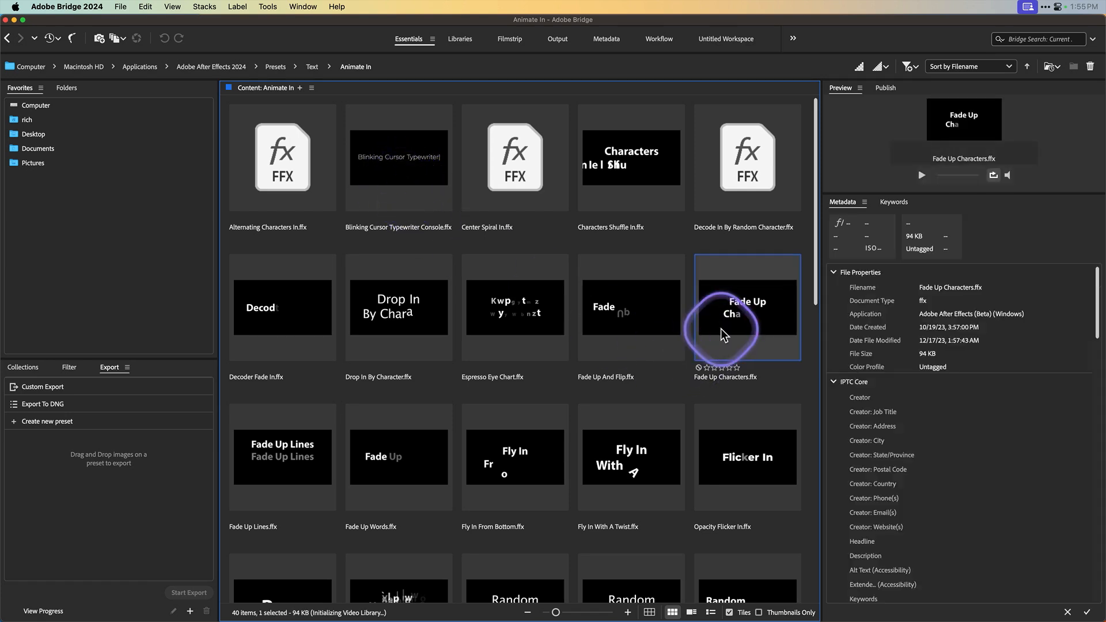
left_click(922, 177)
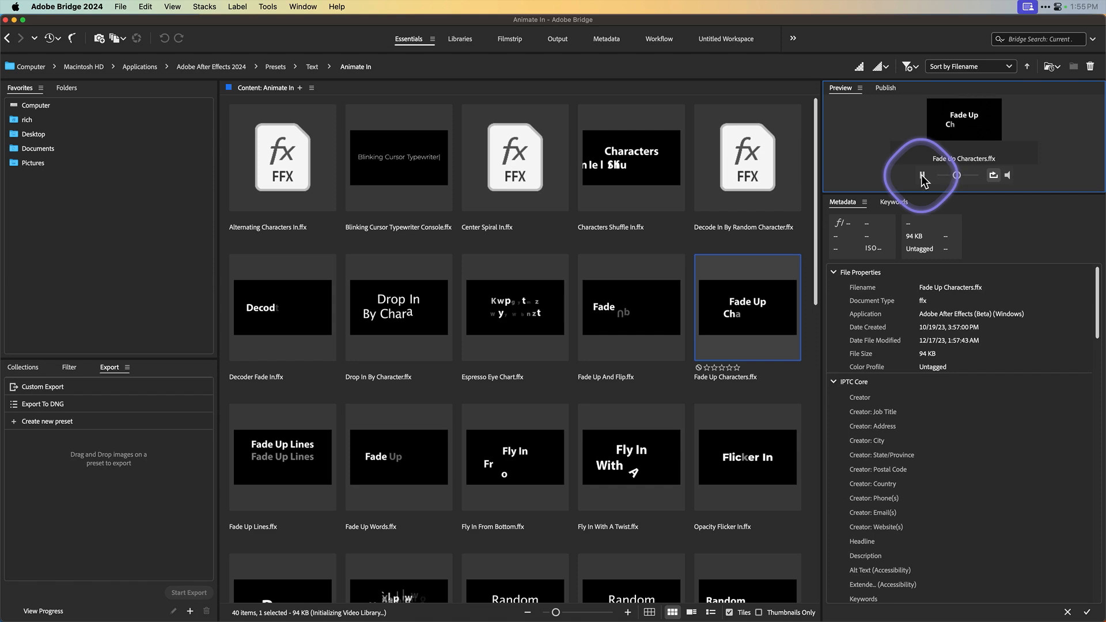
Step: Find Slide In By Line.ffx in the Animate In folder and play its preview
scroll(509, 264, "down", 10)
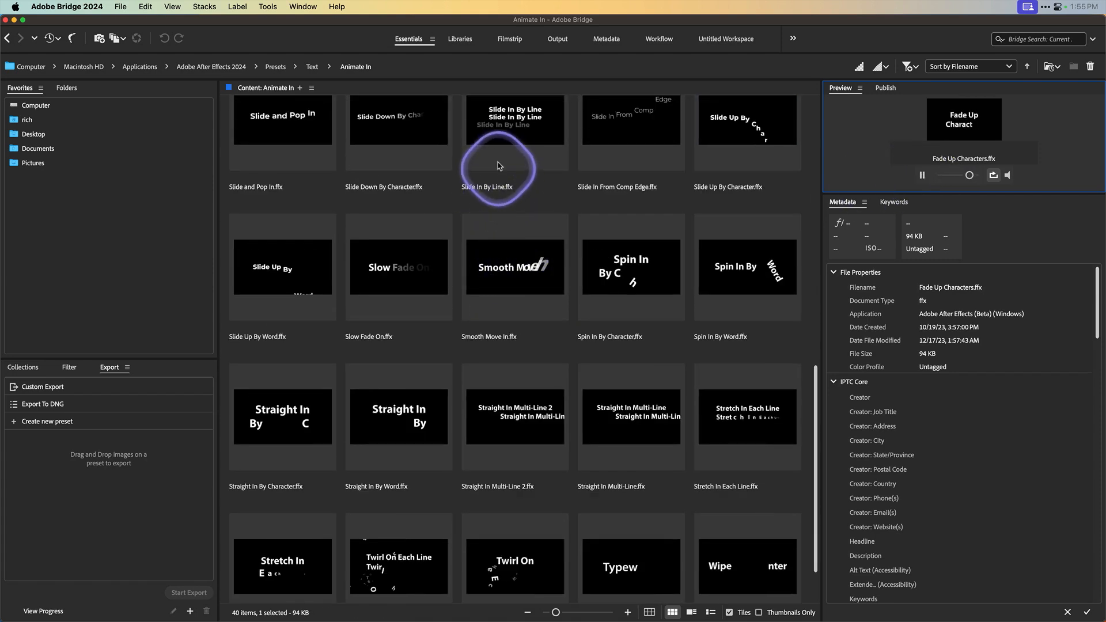
left_click(499, 143)
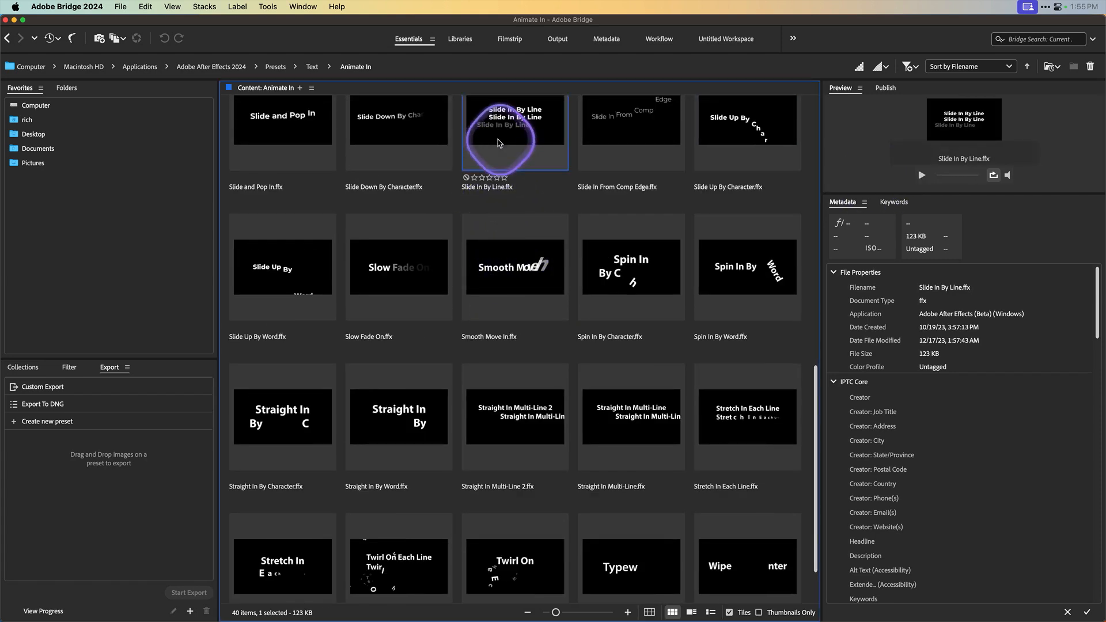
left_click(922, 176)
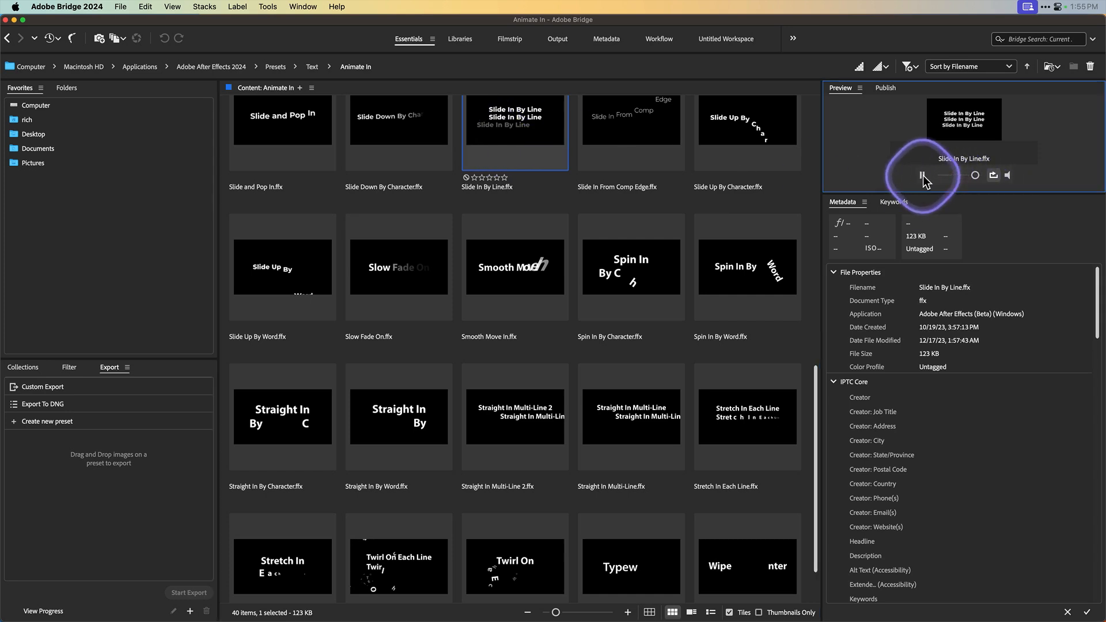
scroll(494, 259, "down", 2)
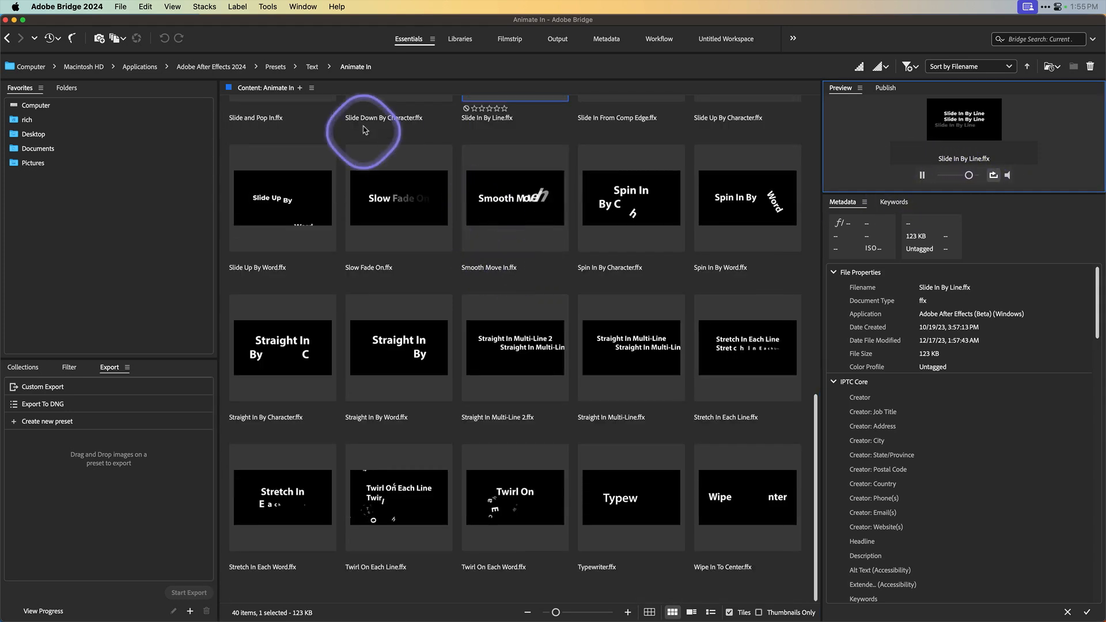
Step: Return to the Text presets, open the Organic folder and look through its preset thumbnails
left_click(317, 69)
scroll(452, 239, "down", 2)
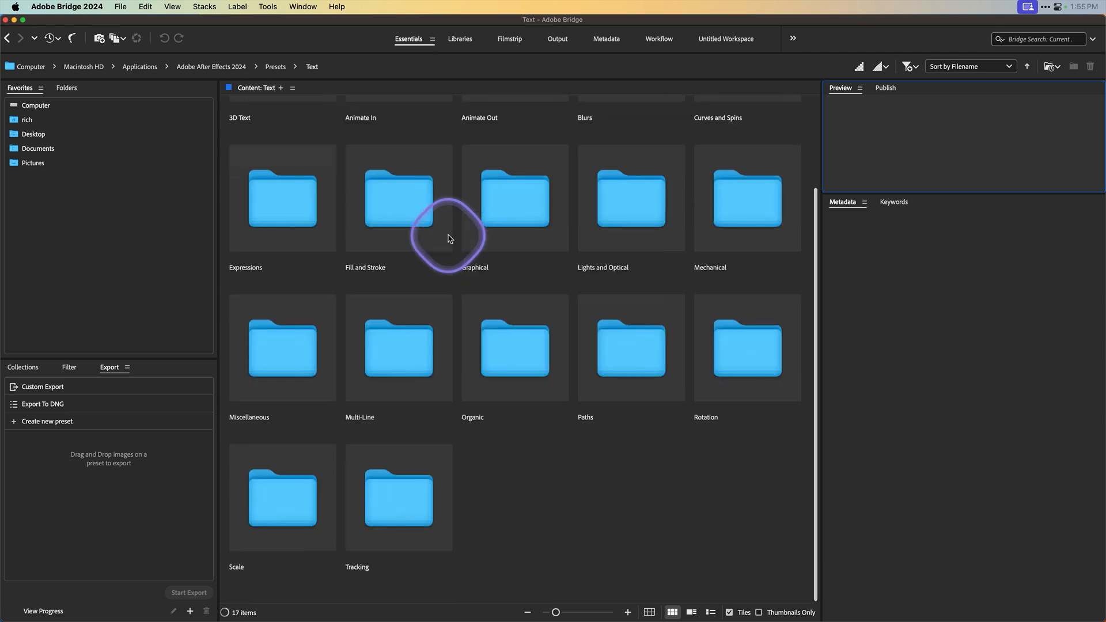
left_click(509, 351)
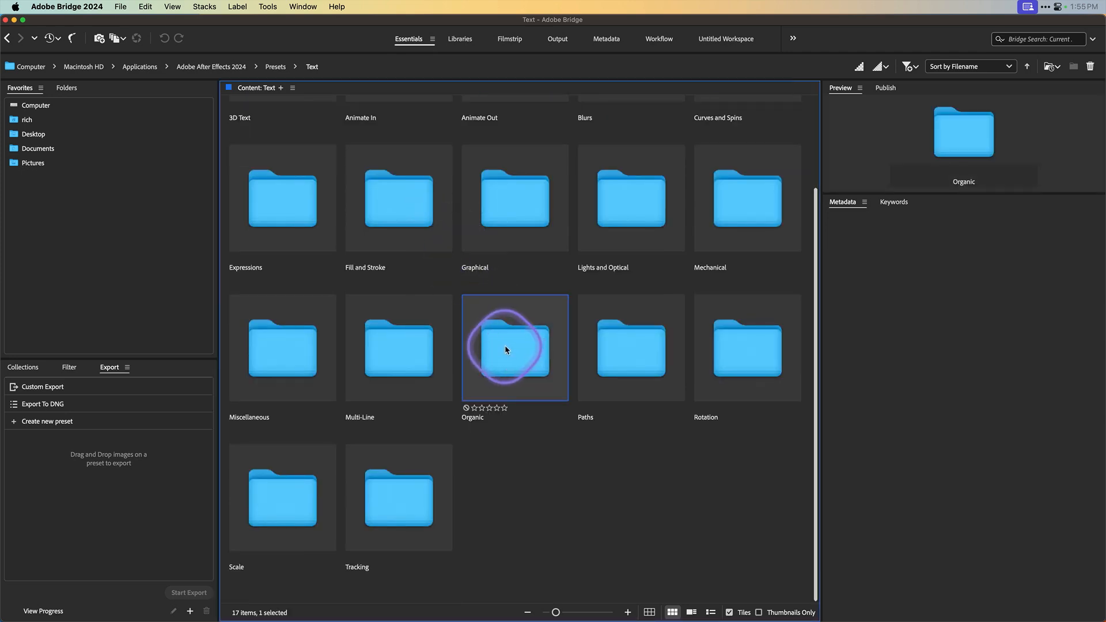
double_click(505, 348)
scroll(506, 348, "down", 10)
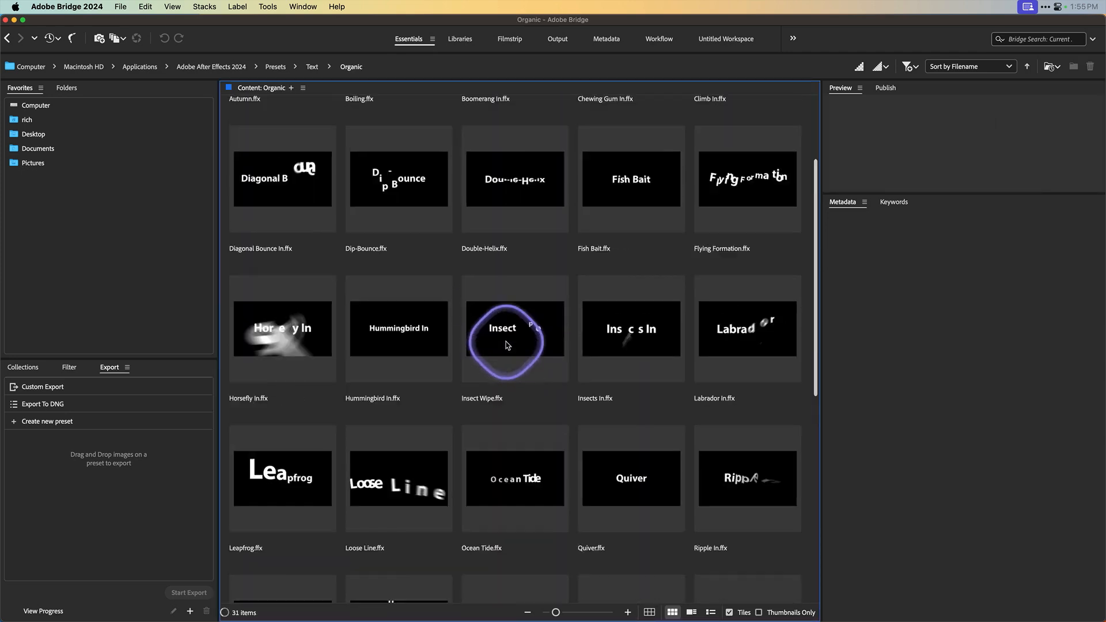
scroll(475, 366, "up", 6)
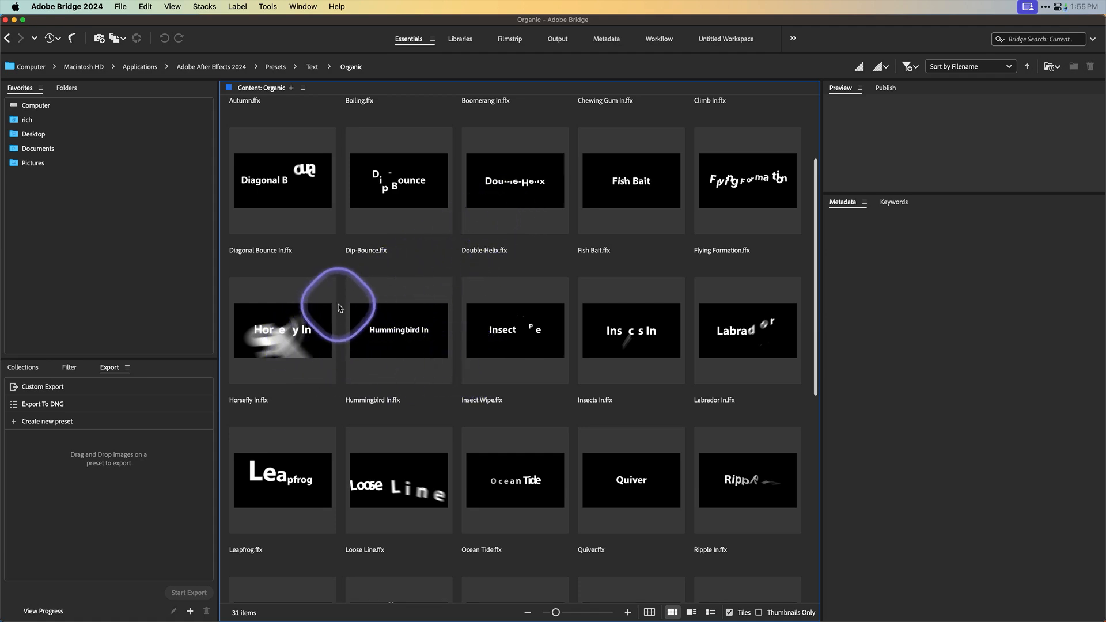
scroll(339, 308, "up", 2)
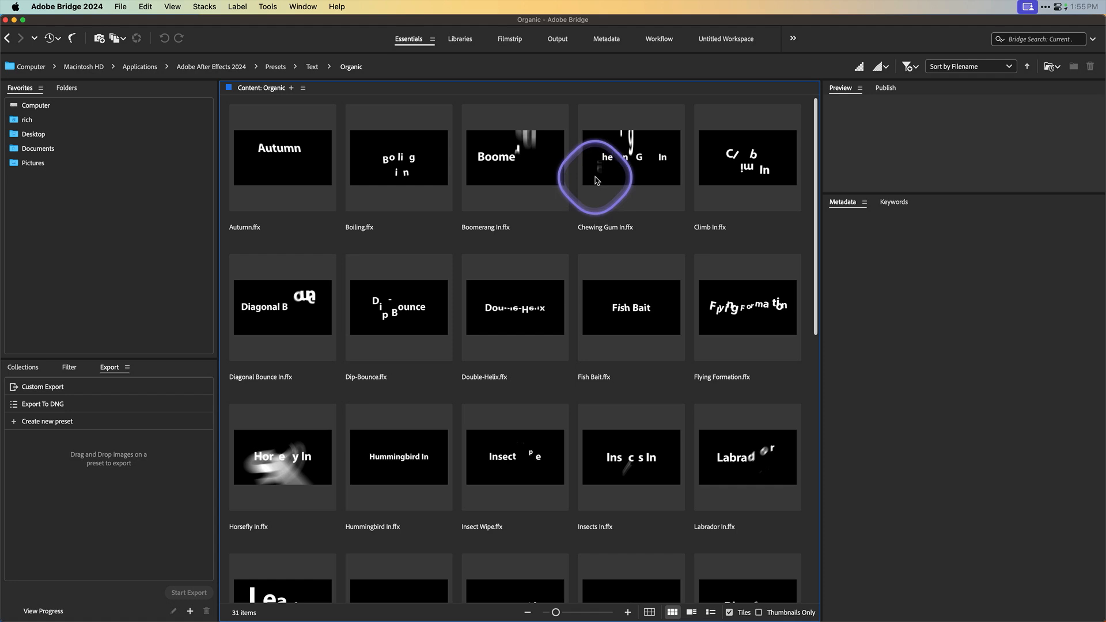
Step: Play the preview of Boomerang In.ffx and look over the remaining Organic presets
left_click(535, 180)
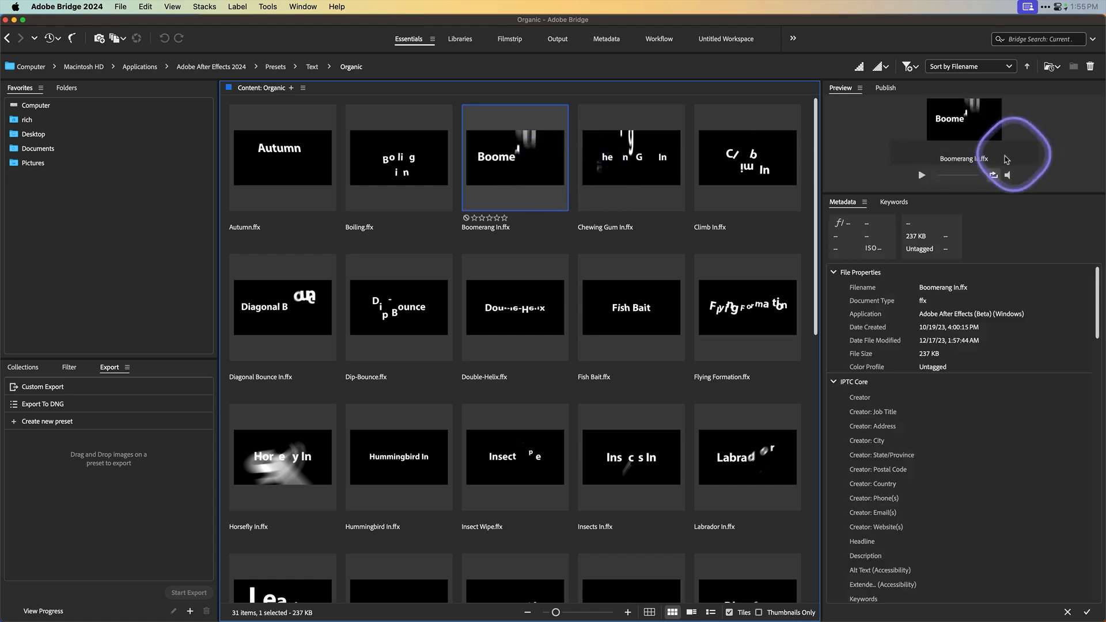
left_click(922, 175)
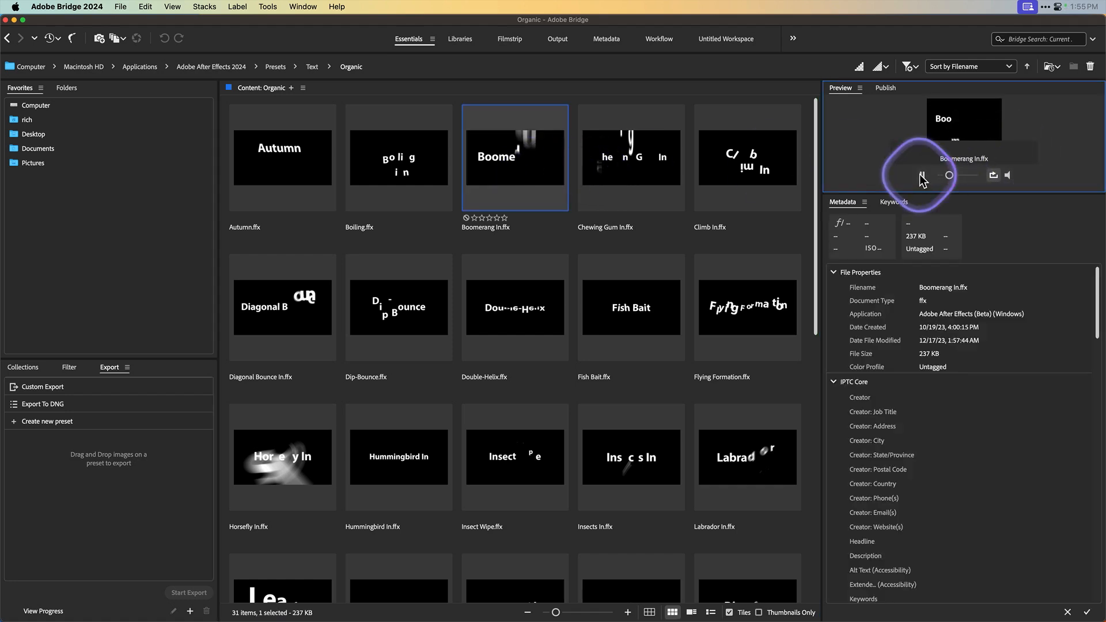
scroll(427, 303, "down", 3)
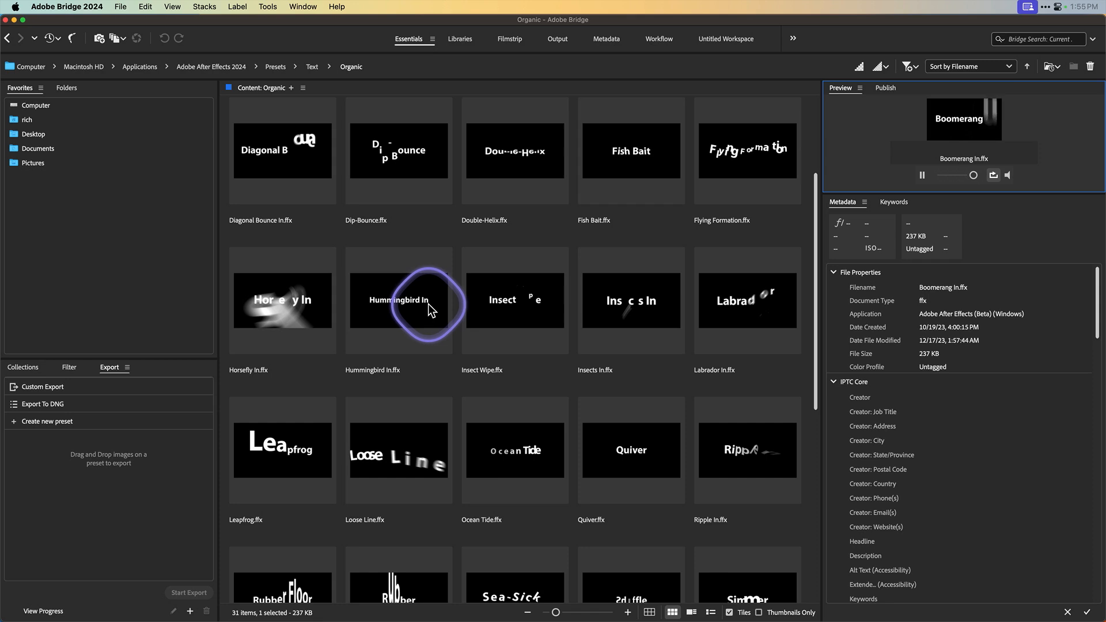
scroll(428, 303, "down", 6)
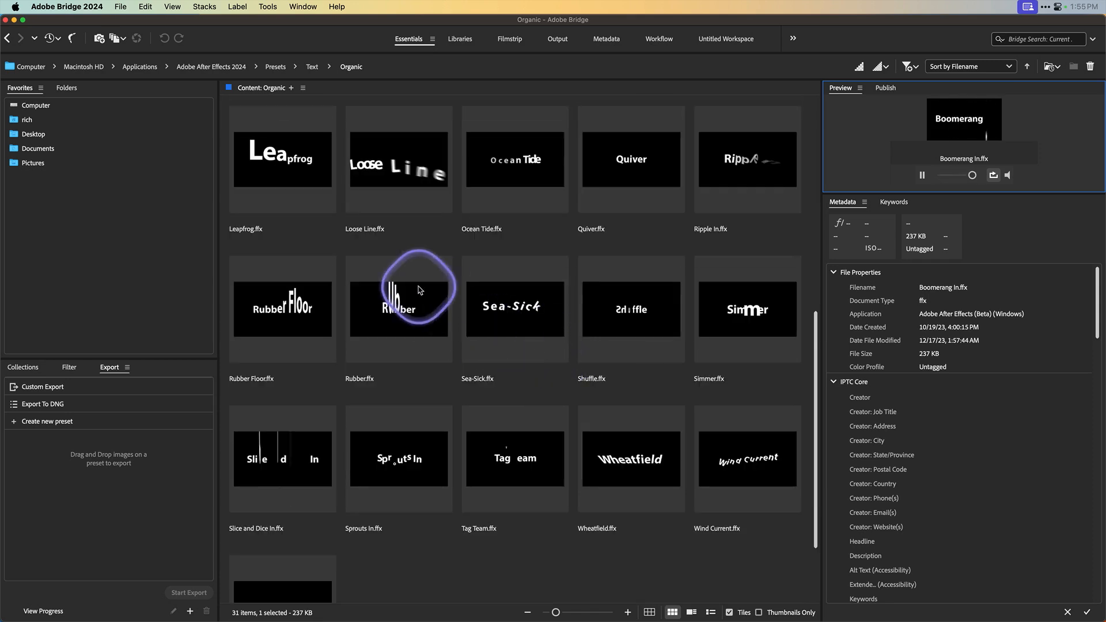
scroll(418, 285, "up", 9)
Step: Go back to the Text presets and open the Multi-Line folder
left_click(313, 68)
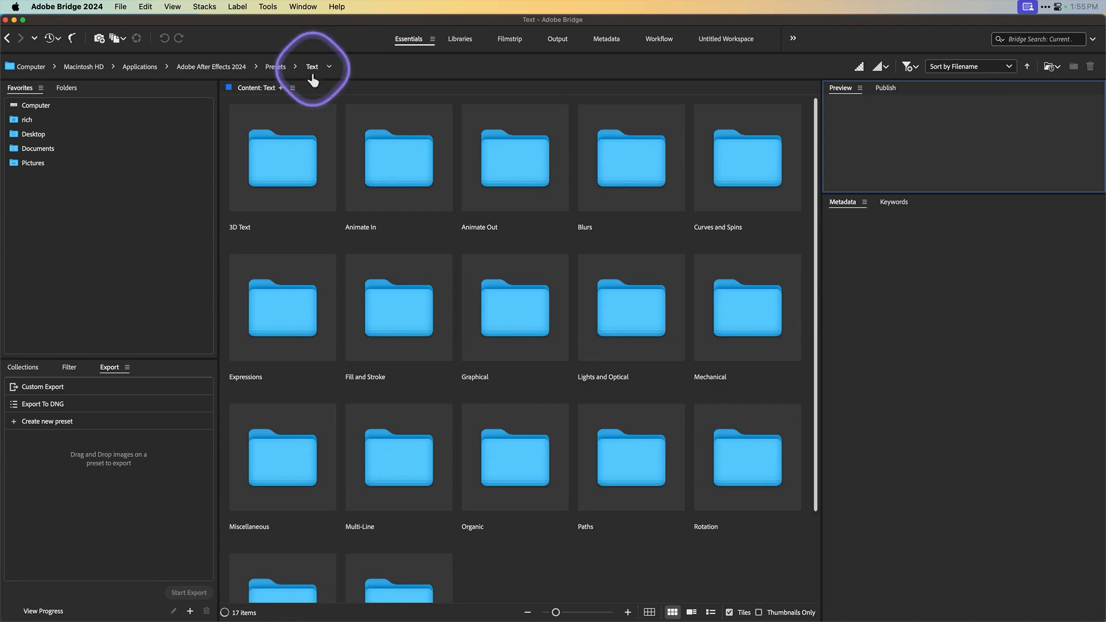
left_click(423, 468)
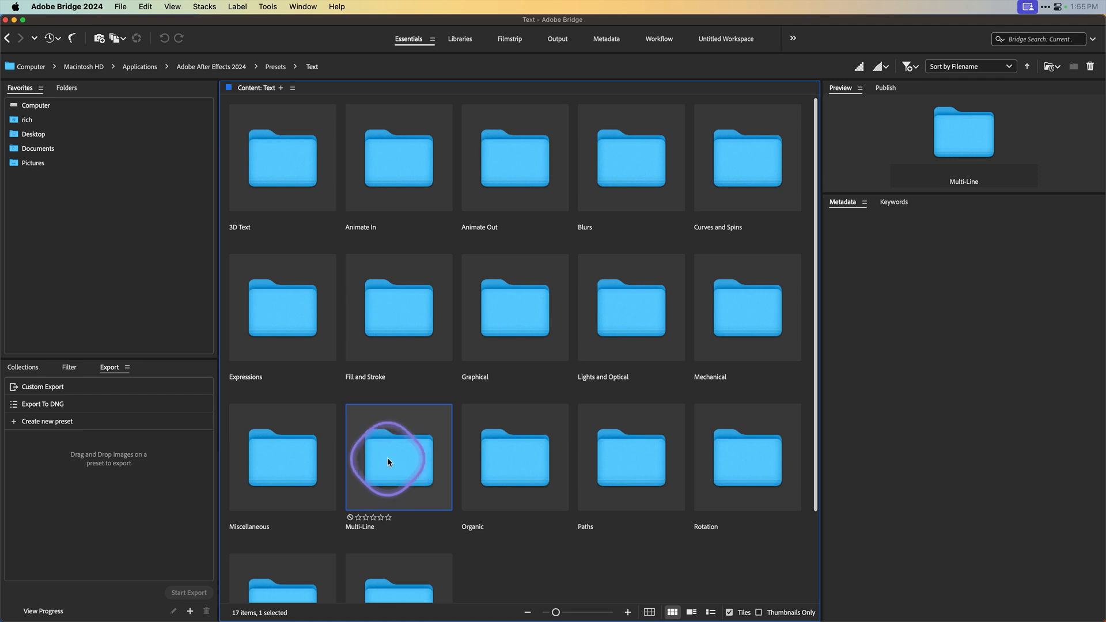
double_click(400, 460)
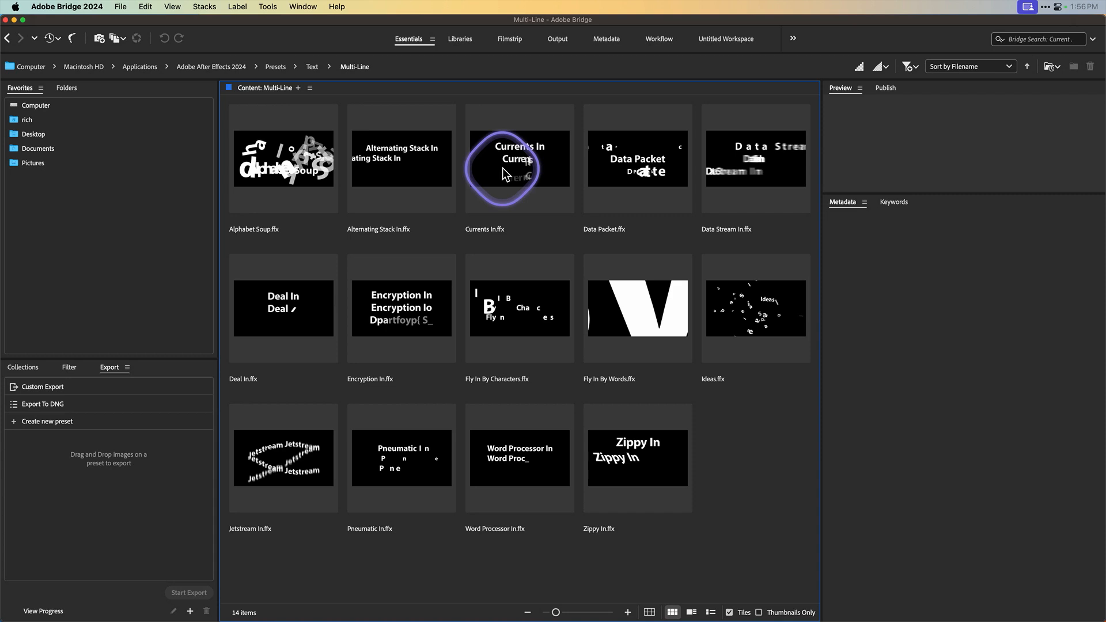
Step: Play the preview of Currents In.ffx, and go back through the Text presets to open the 3D Text folder
left_click(502, 168)
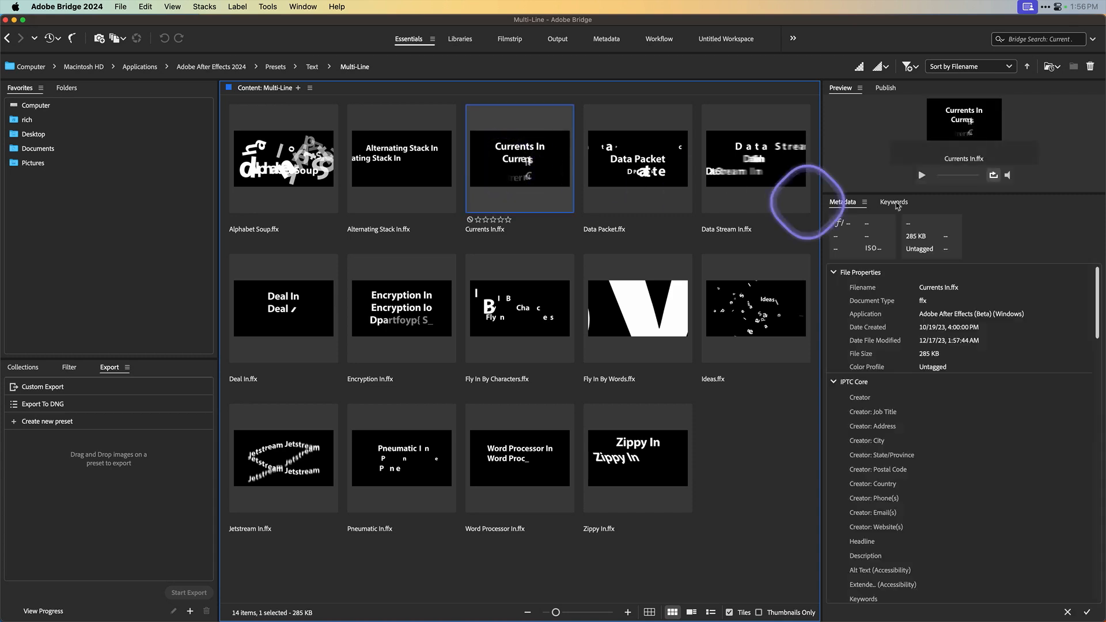
left_click(921, 176)
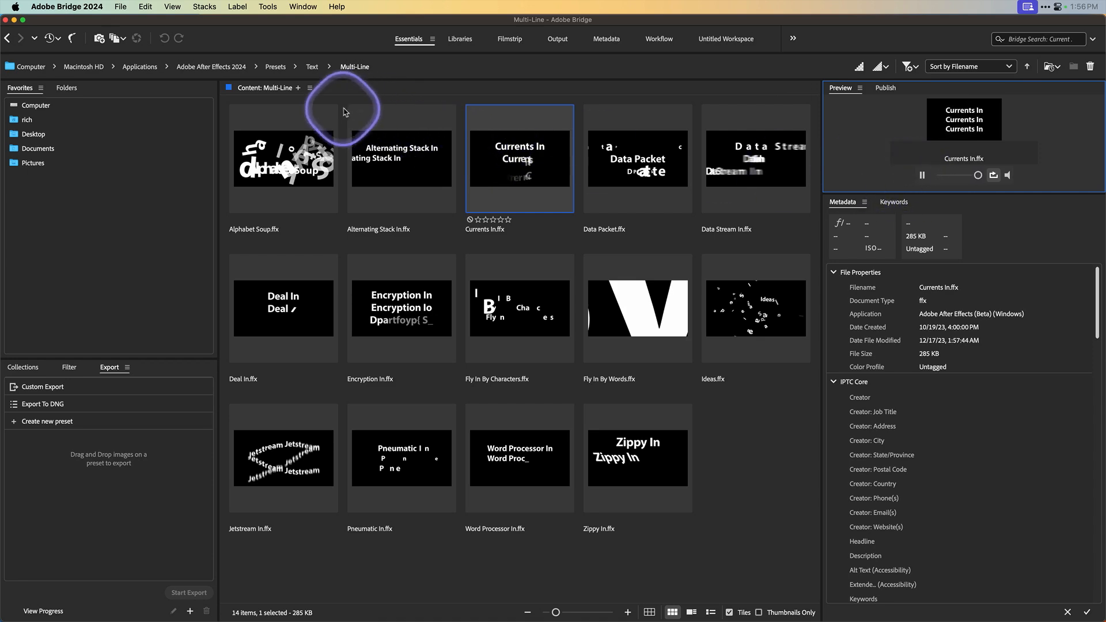
left_click(313, 68)
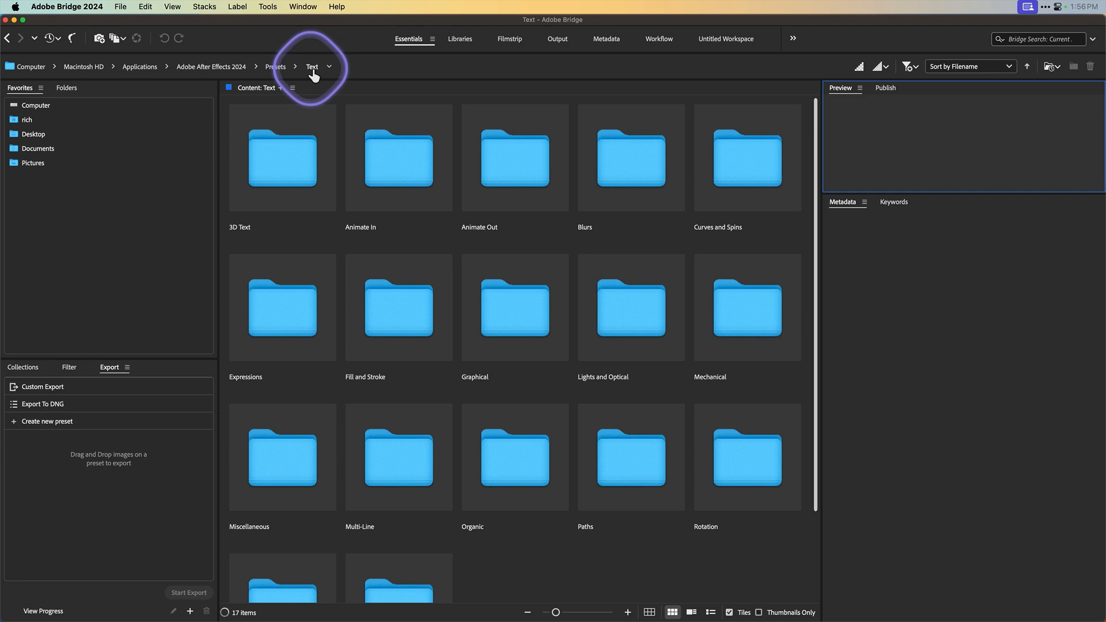
double_click(281, 154)
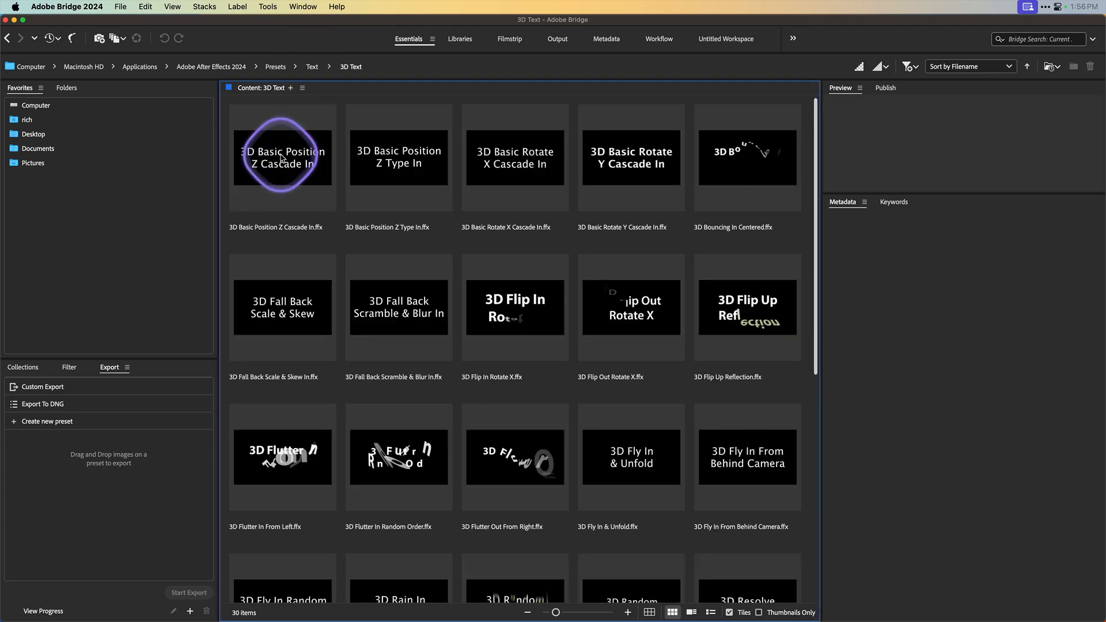
Step: Look through the 3D Text preset thumbnails and play the preview of 3D Resolve Position In.ffx
scroll(337, 182, "down", 5)
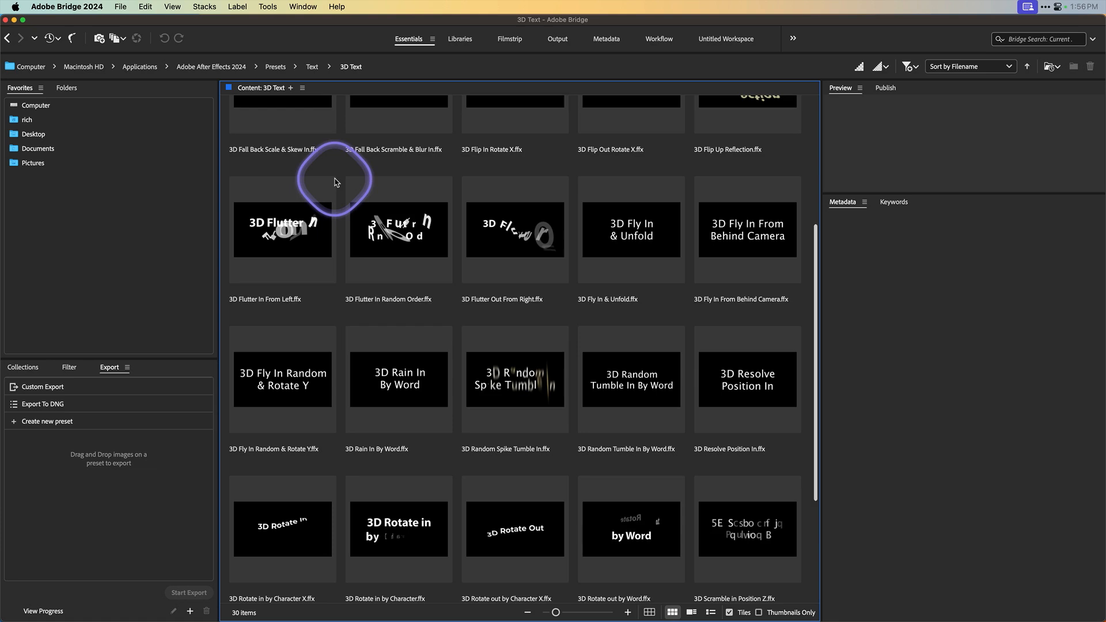
scroll(337, 182, "down", 3)
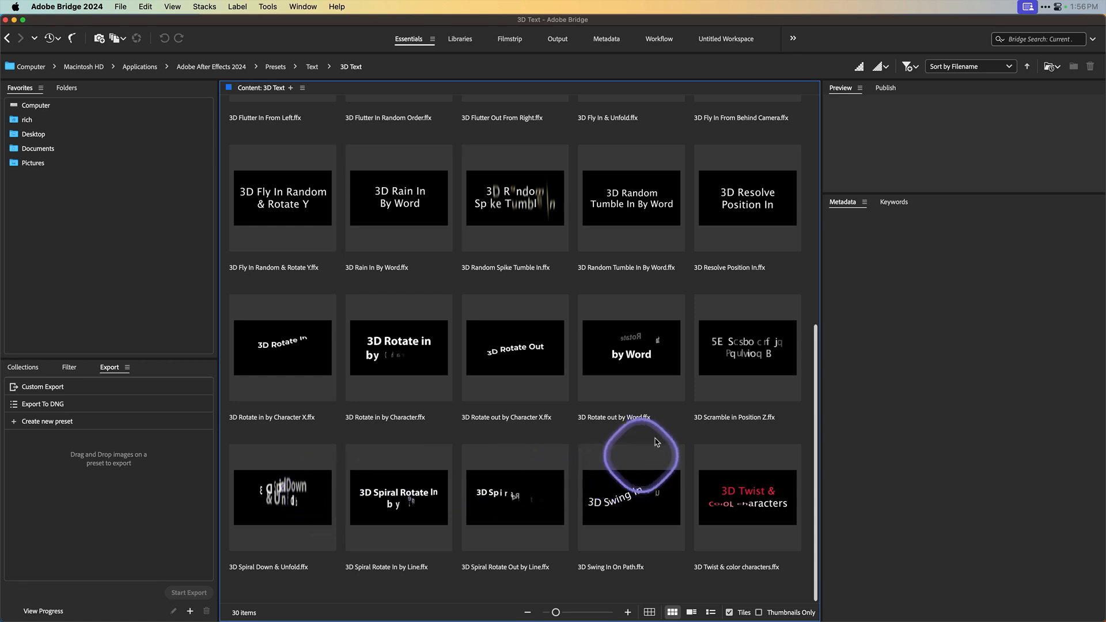
left_click(735, 213)
left_click(922, 176)
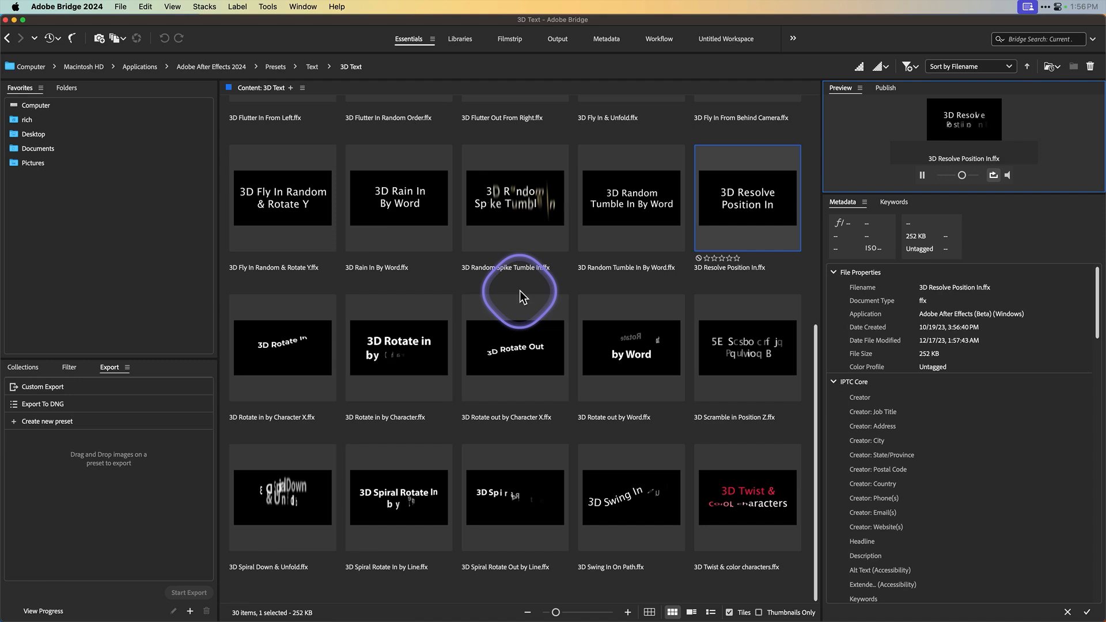
Step: Play the previews of 3D Flutter In Random Order.ffx and 3D Flutter In From Left.ffx
scroll(519, 294, "up", 5)
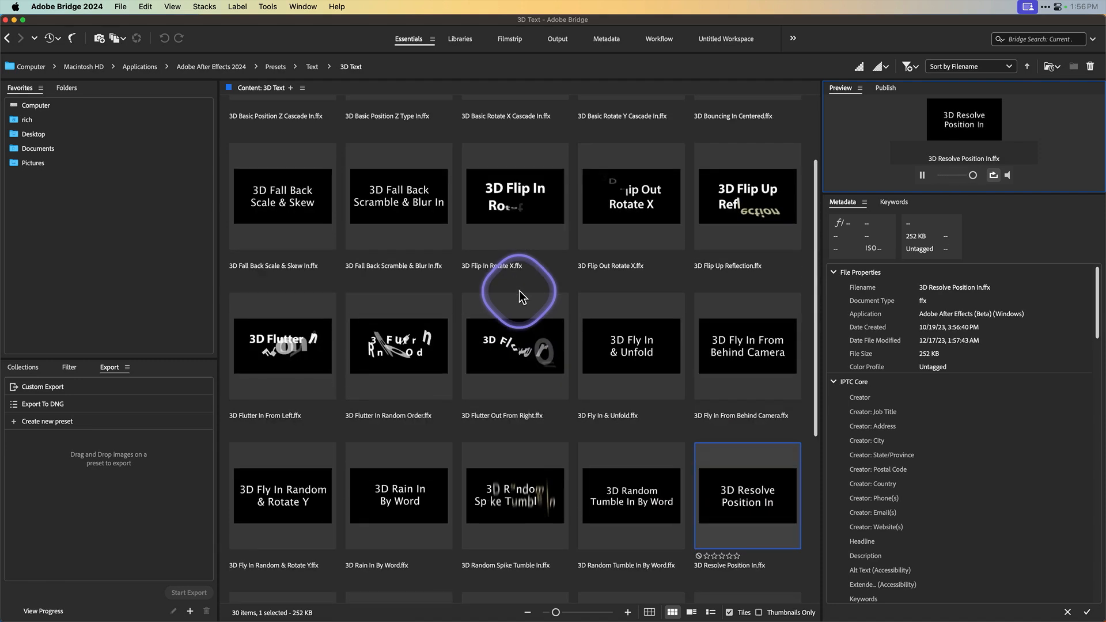
left_click(537, 358)
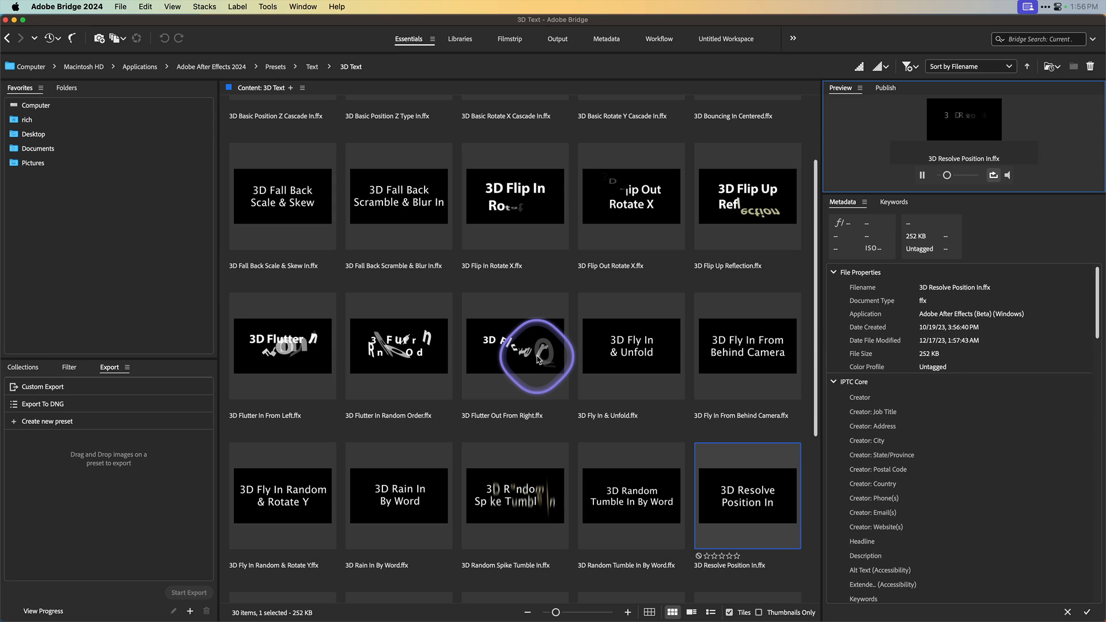
left_click(410, 356)
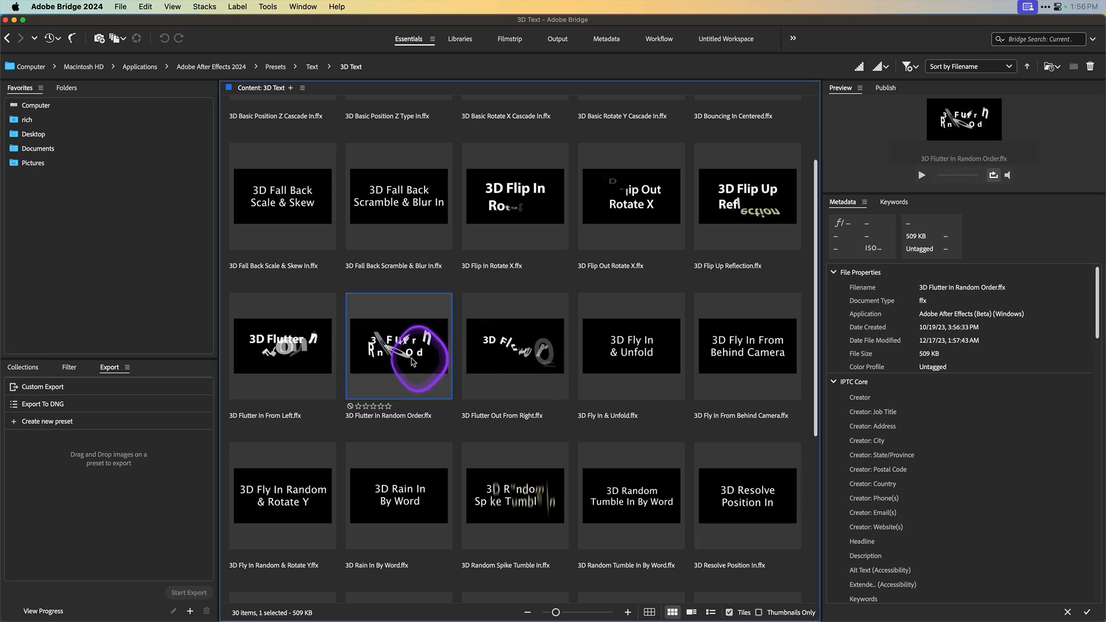
left_click(923, 176)
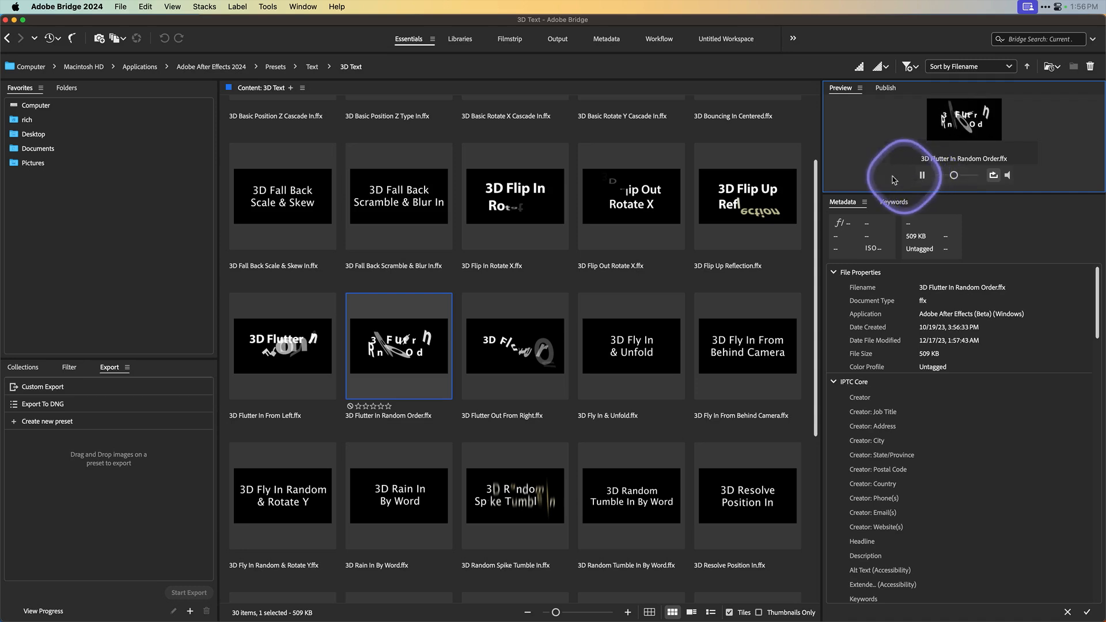
left_click(291, 345)
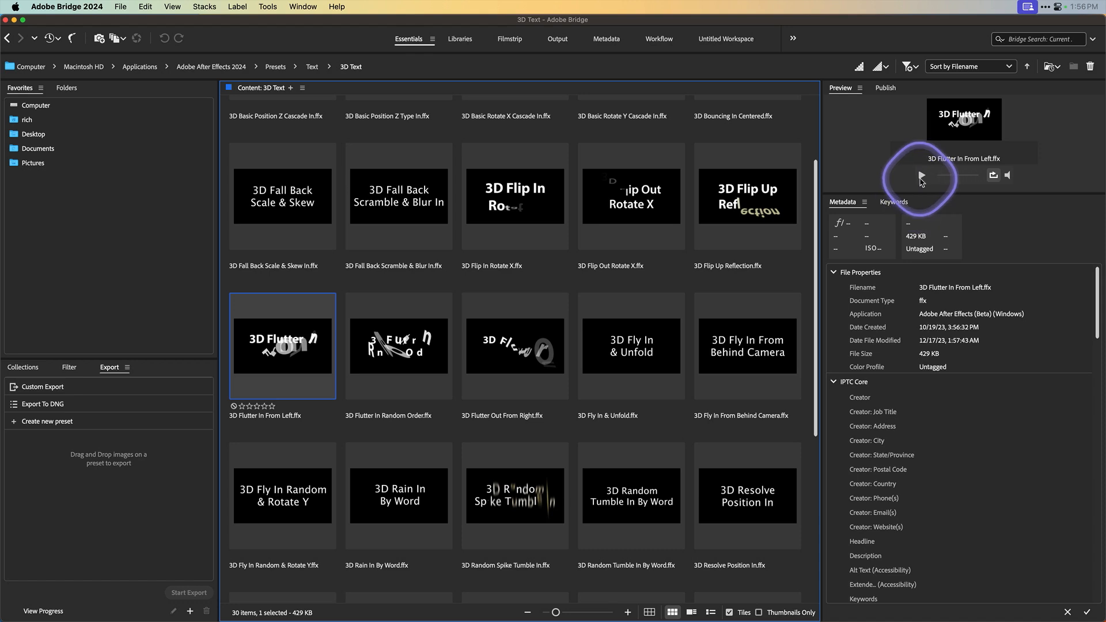
left_click(922, 175)
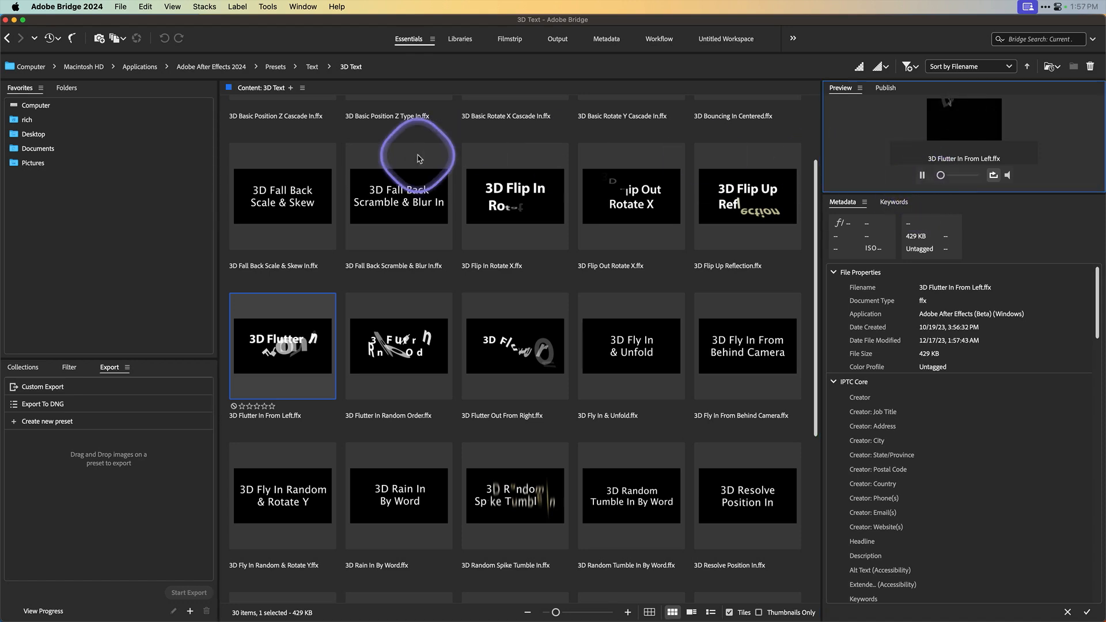
Step: Switch to After Effects, apply the 3D Flutter In From Left preset to the INFERNO GRILLE title and preview the animation
key("super+Tab")
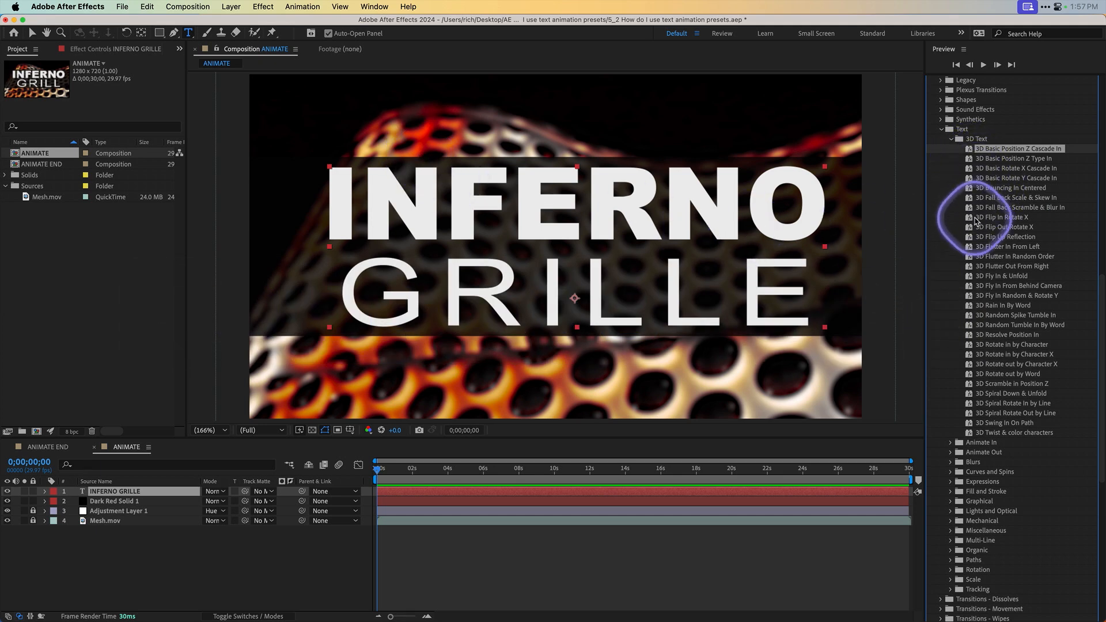
scroll(976, 218, "down", 3)
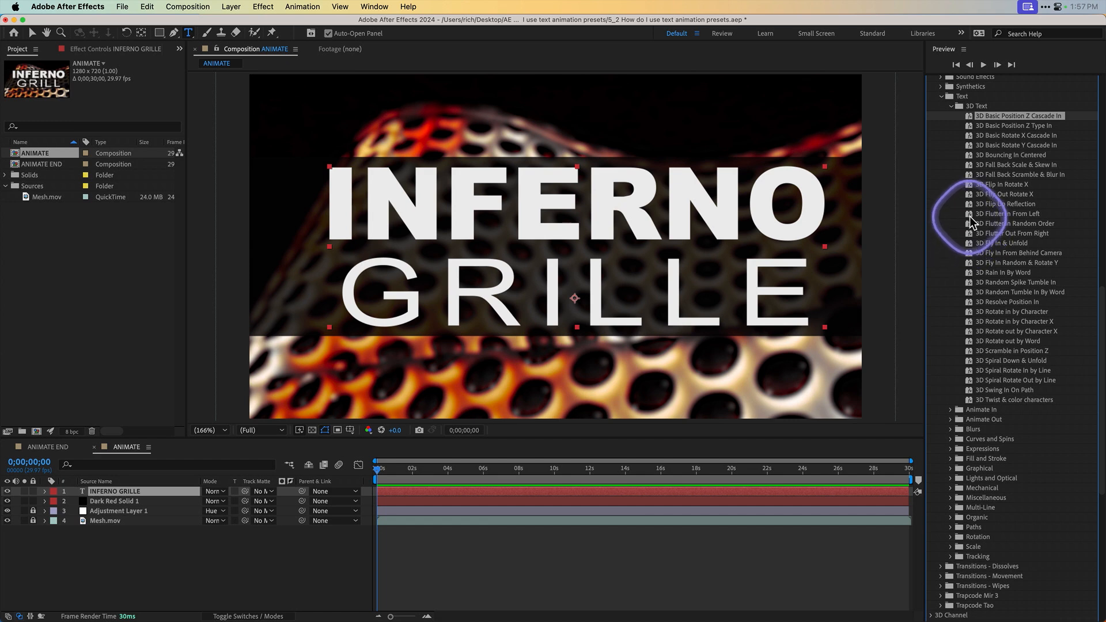
left_click_drag(971, 218, 752, 216)
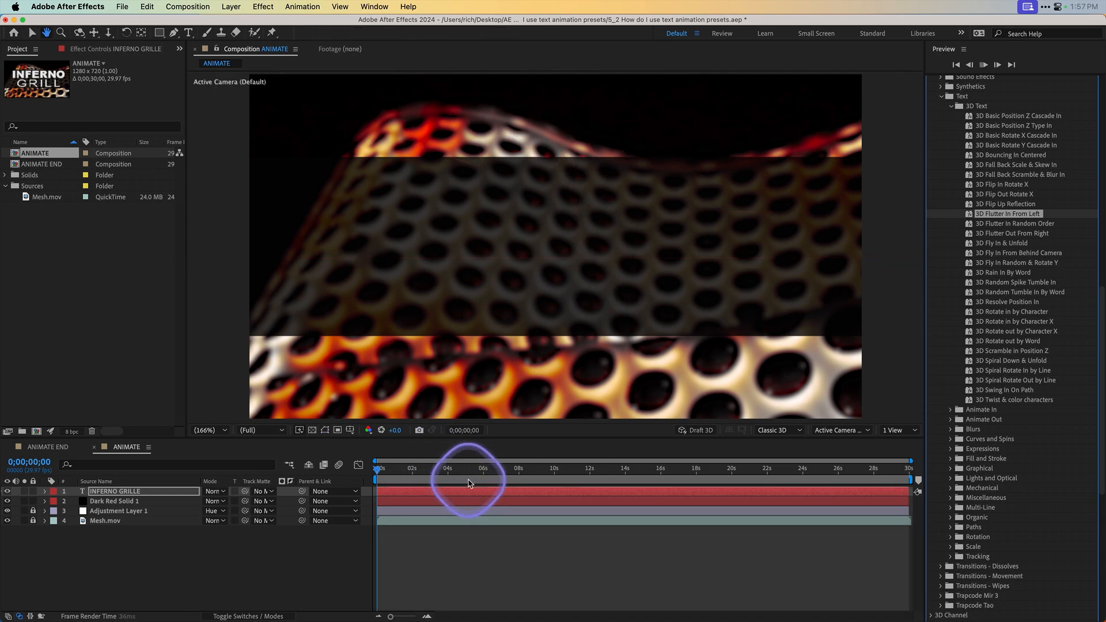
key("space")
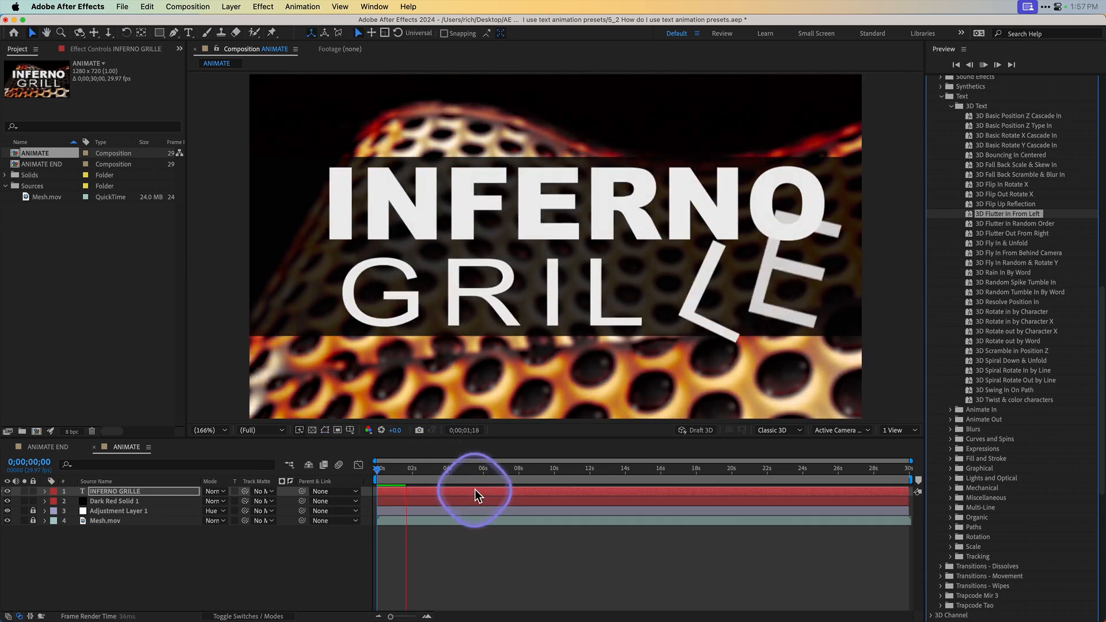
left_click(477, 494)
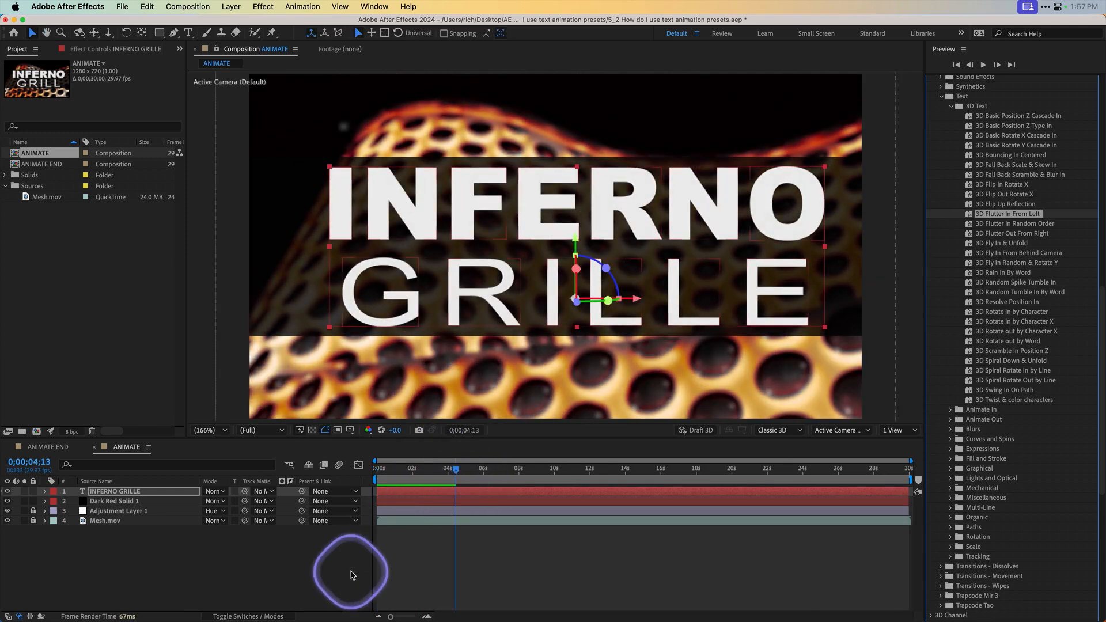
Step: Show the layer switches and enable motion blur for both the INFERNO GRILLE layer and the composition
left_click(254, 614)
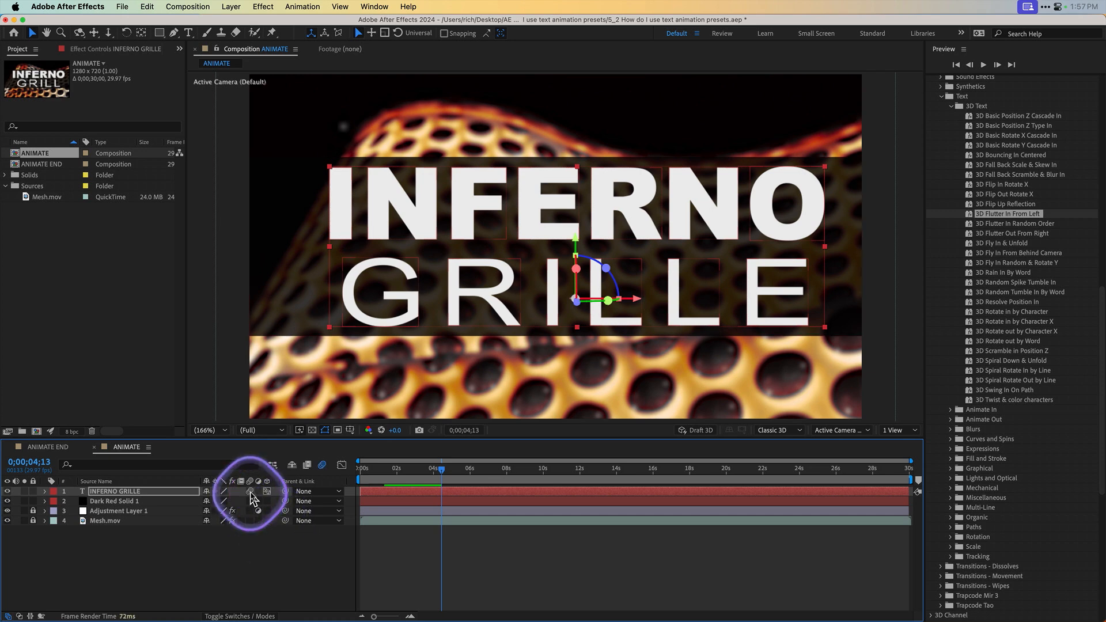
left_click(322, 464)
left_click(250, 491)
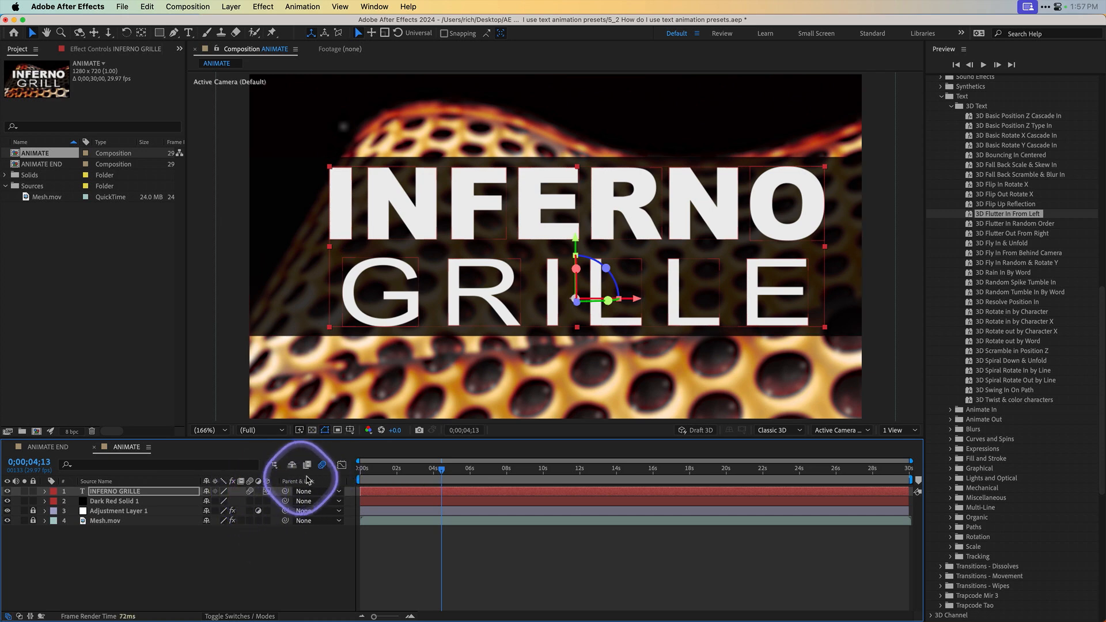
Step: Play the title animation with motion blur several times from the start of the composition, ending at the first frame
left_click(363, 468)
key("space")
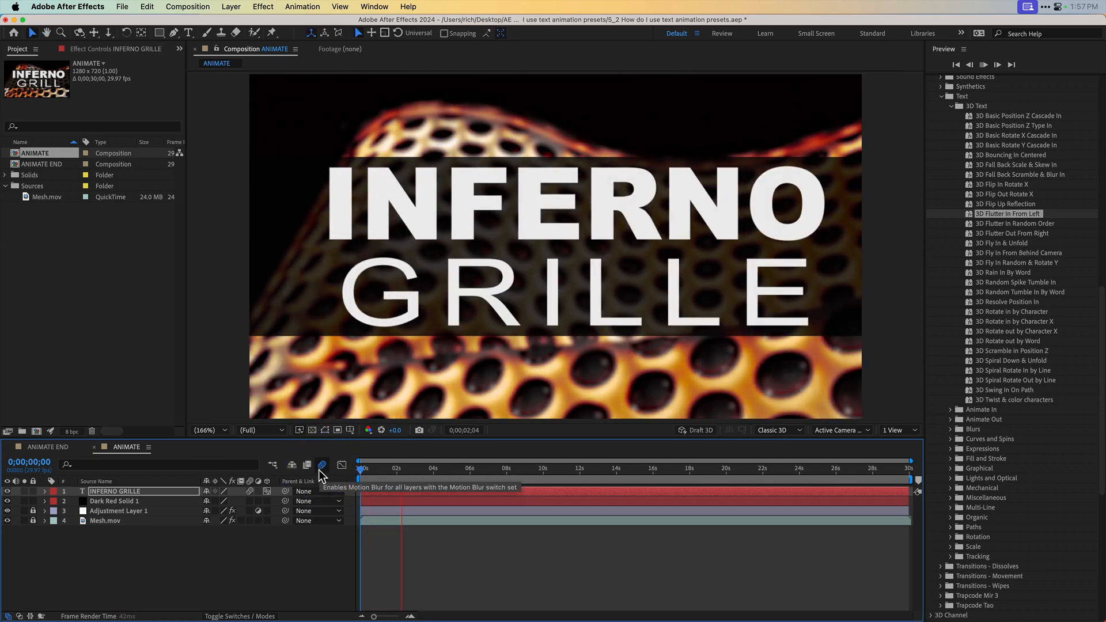
left_click_drag(493, 470, 334, 470)
key("space")
key("space")
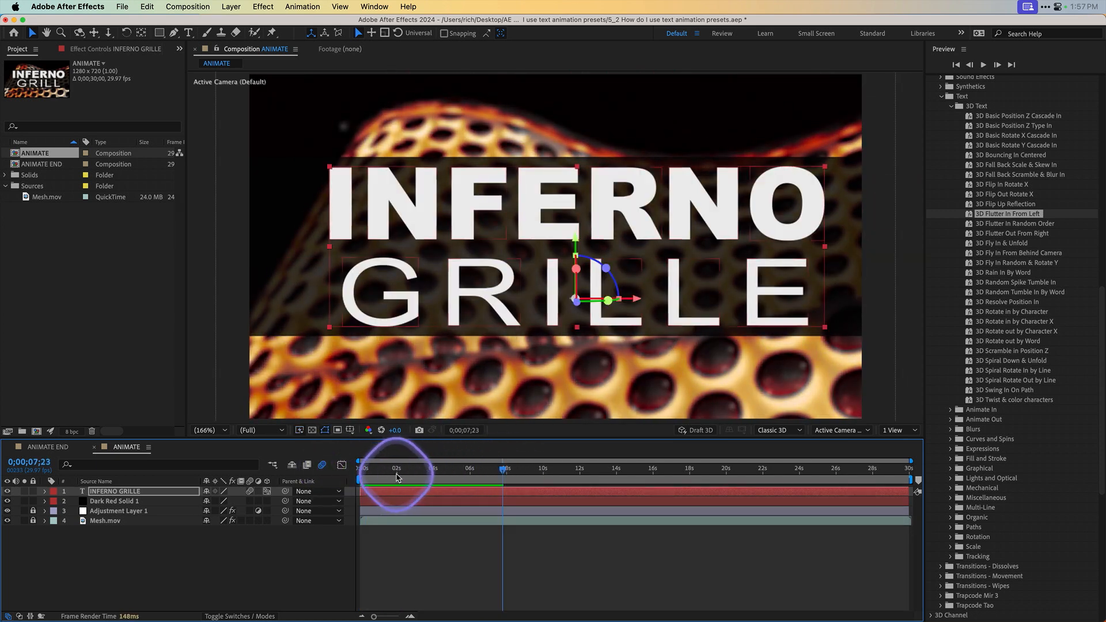
left_click_drag(401, 471, 352, 472)
key("space")
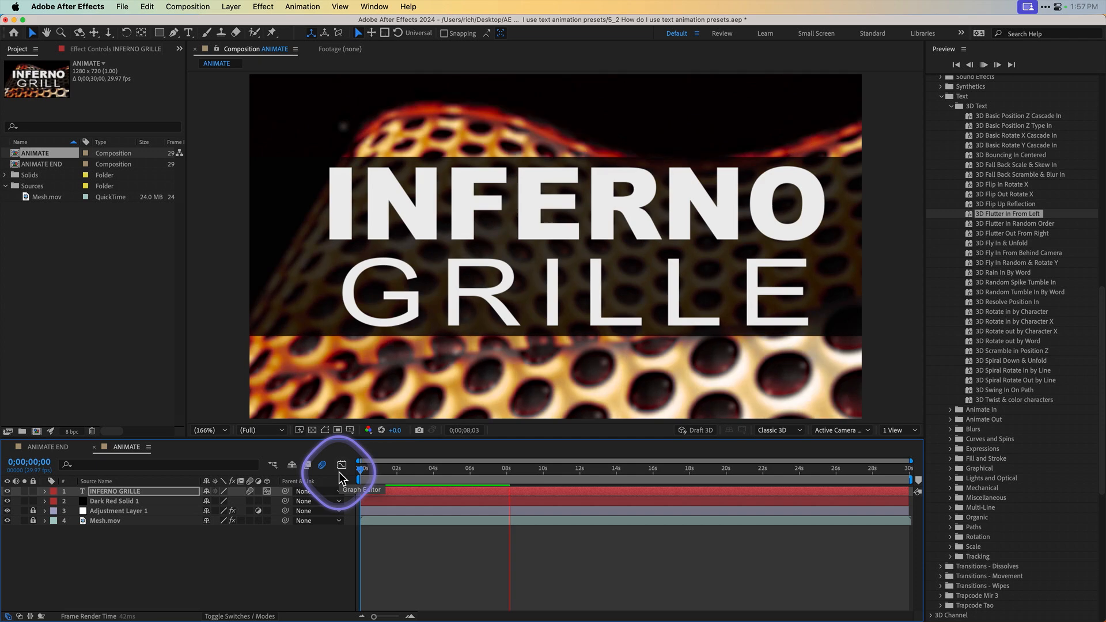
mouse_move(365, 478)
left_mouse_down()
mouse_move(430, 469)
mouse_move(469, 482)
mouse_move(348, 488)
left_mouse_up()
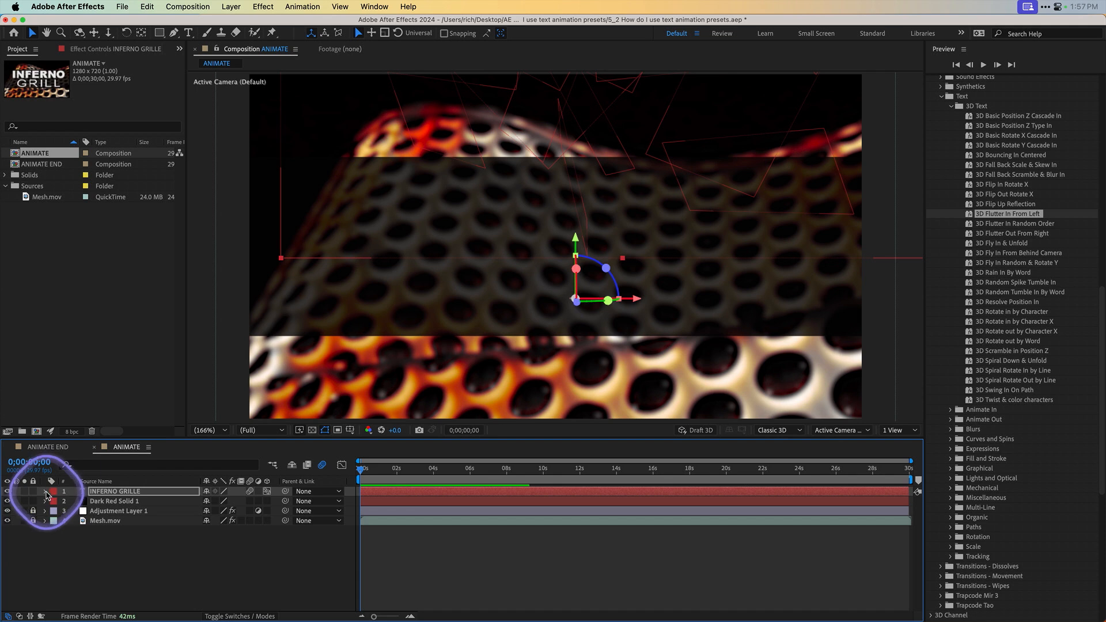
Step: Reveal the text animators of the INFERNO GRILLE layer and set Animator 1's Z position to 100 at the first keyframe
left_click(46, 493)
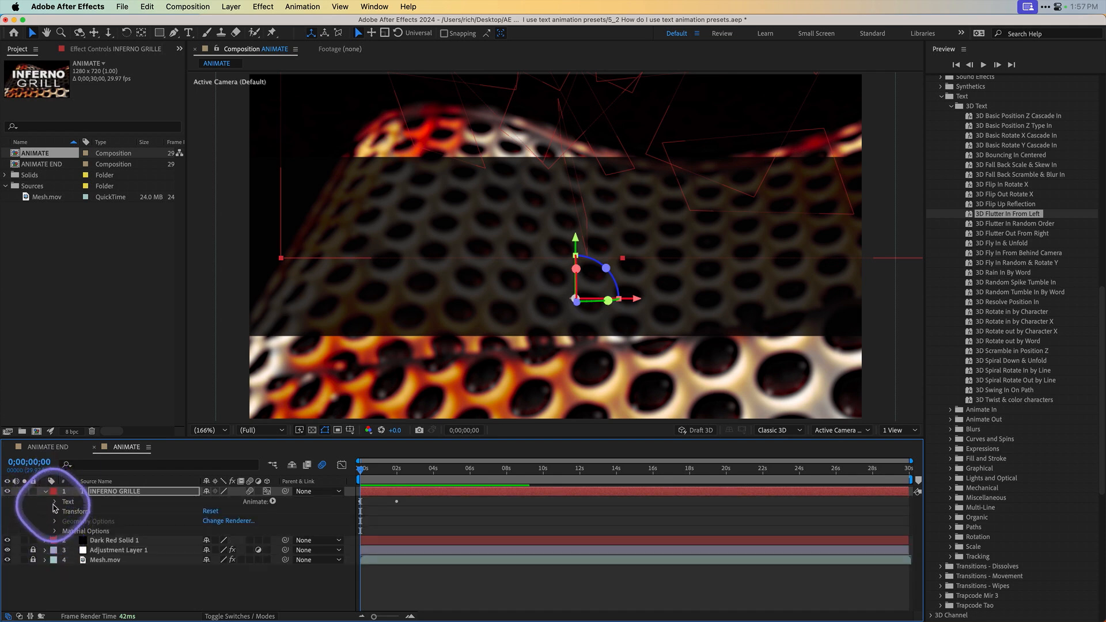
left_click(55, 503)
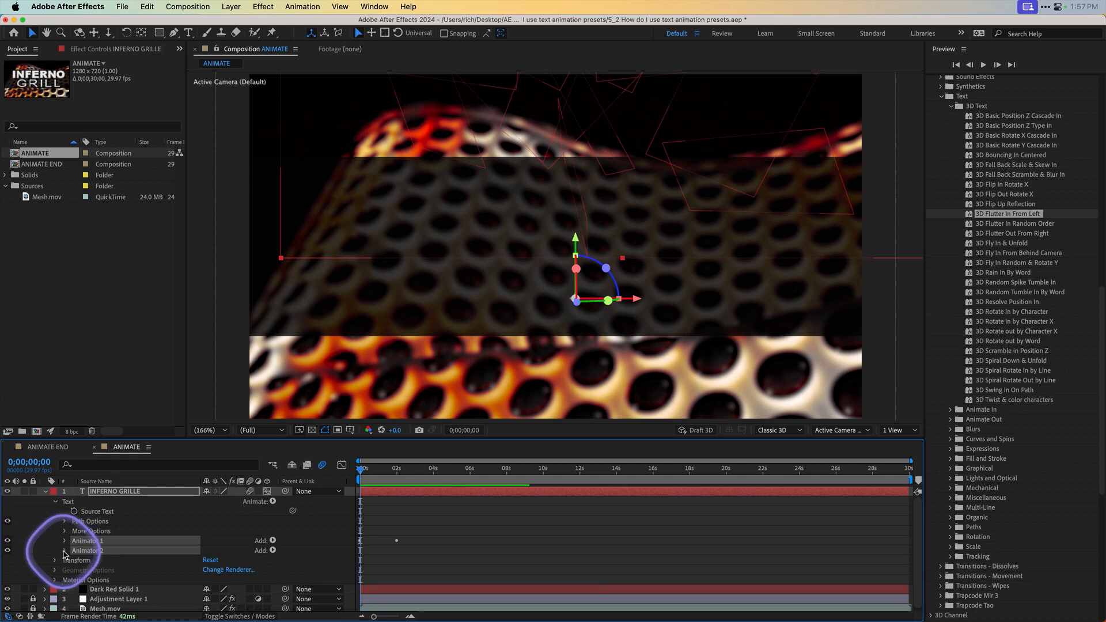
left_click(65, 552)
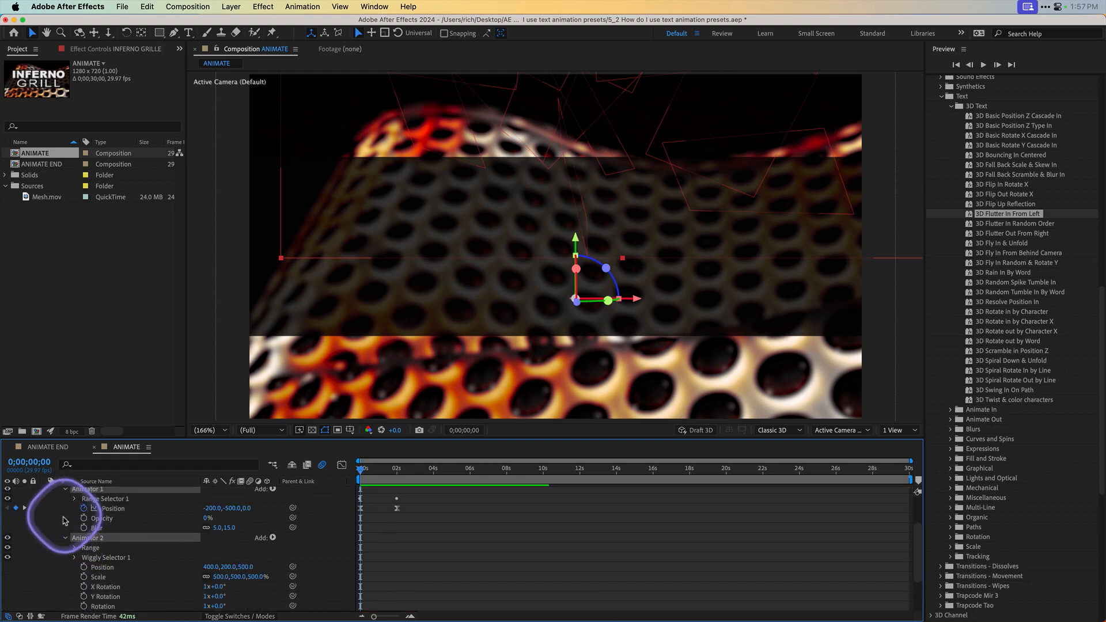
left_click(64, 523)
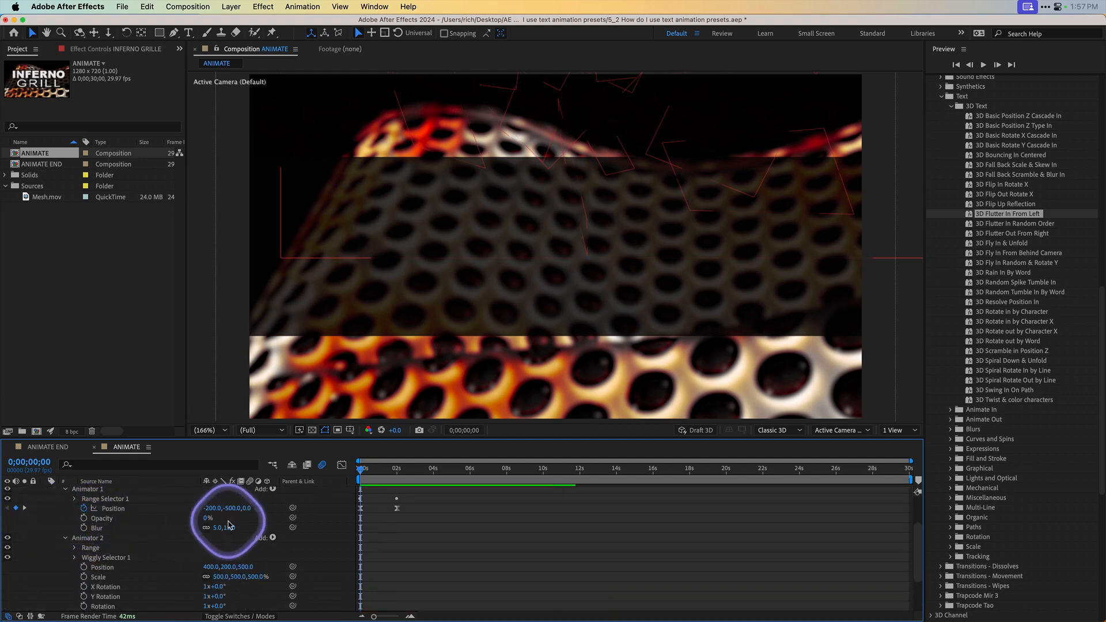
mouse_move(248, 513)
left_mouse_down()
mouse_move(292, 512)
mouse_move(249, 515)
left_mouse_up()
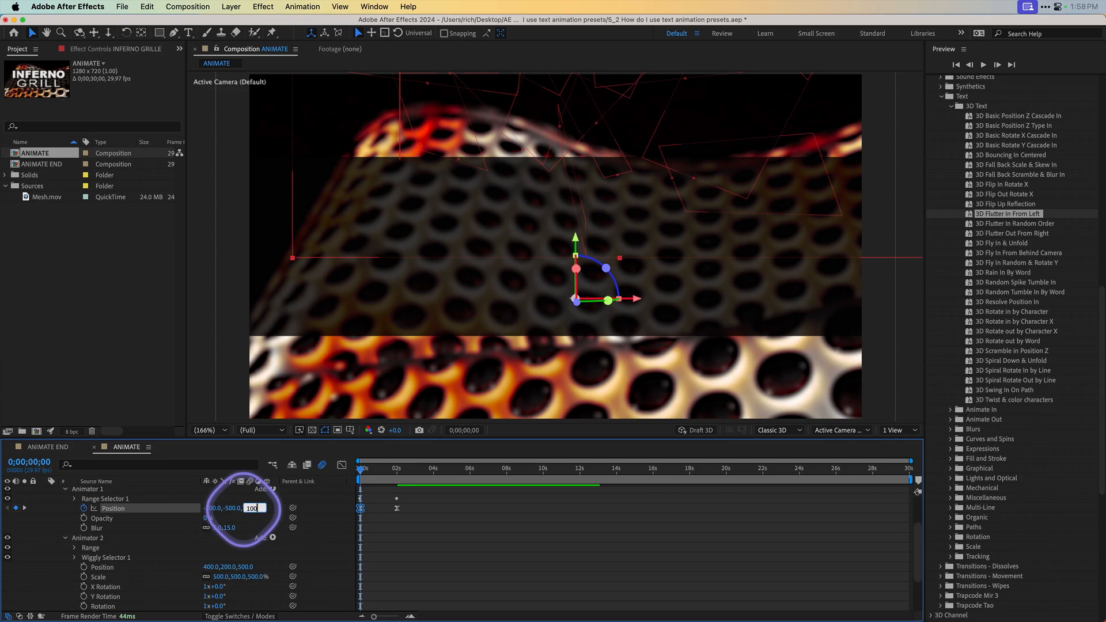
left_click(245, 509)
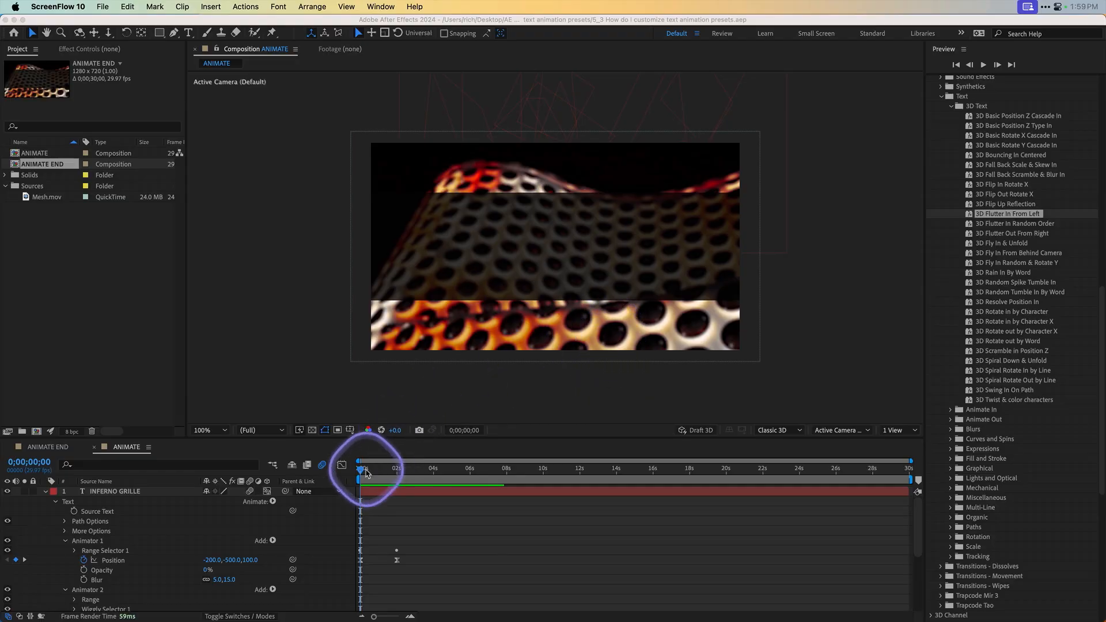
Step: With the playhead at 0;00;00;15, set the ANIMATE composition's motion blur shutter angle to 360°
left_click(366, 473)
mouse_move(362, 473)
left_mouse_down()
mouse_move(407, 472)
mouse_move(372, 473)
left_mouse_up()
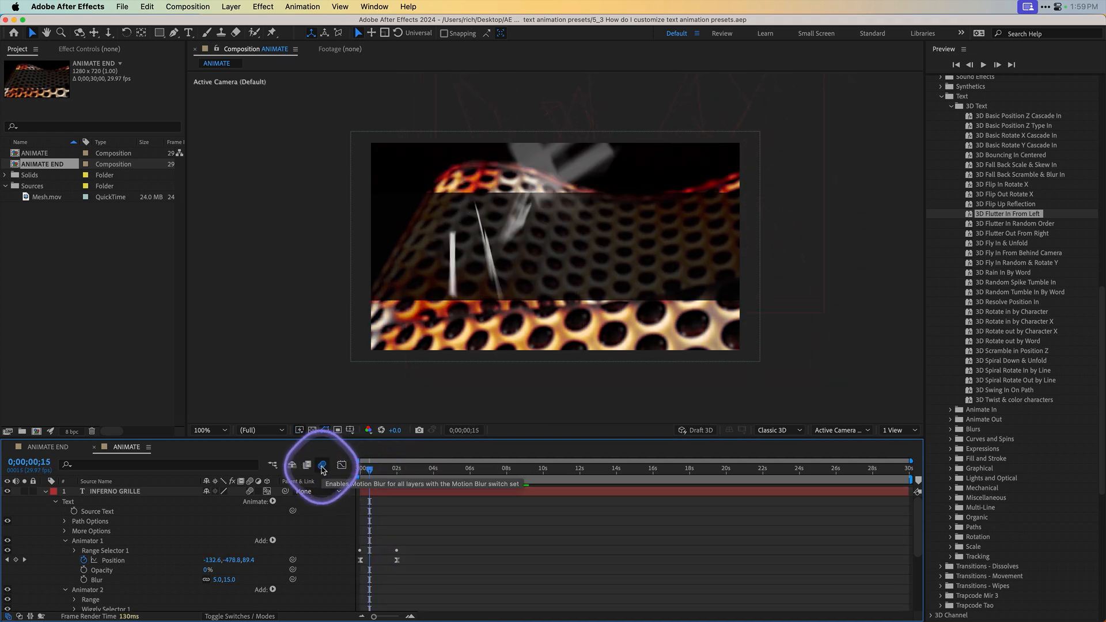
key("super+k")
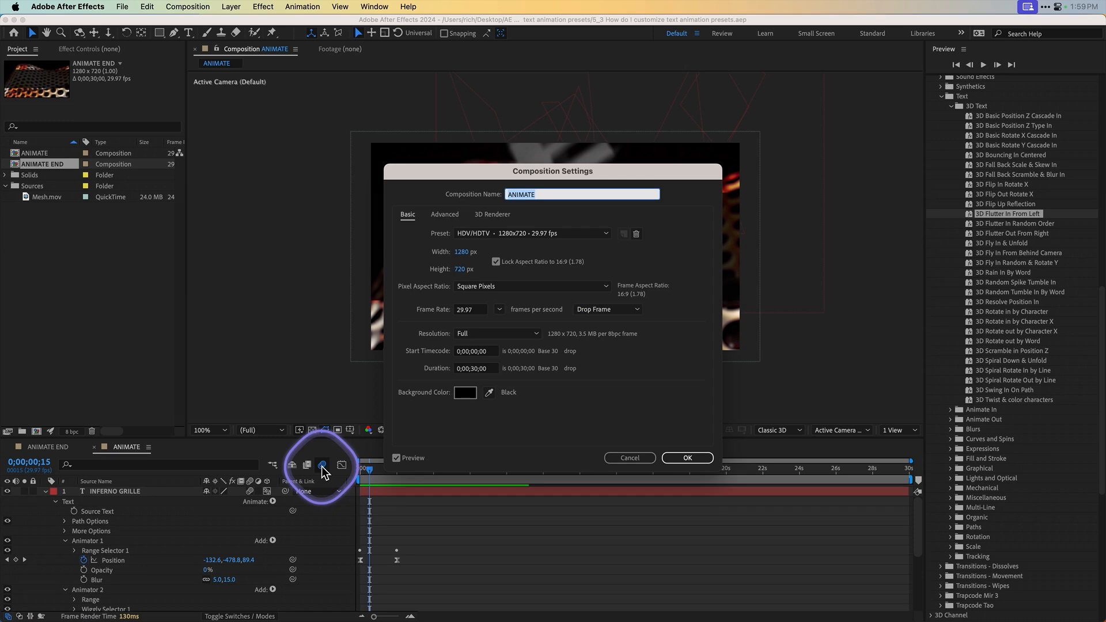
left_click(445, 213)
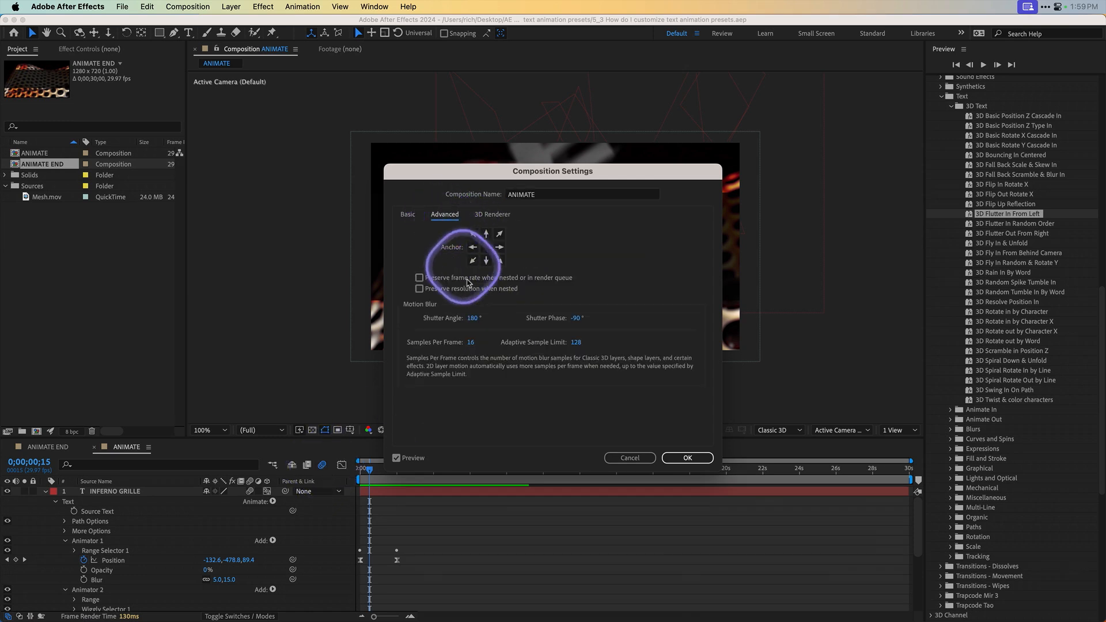
left_click(472, 318)
type("360")
key("Return")
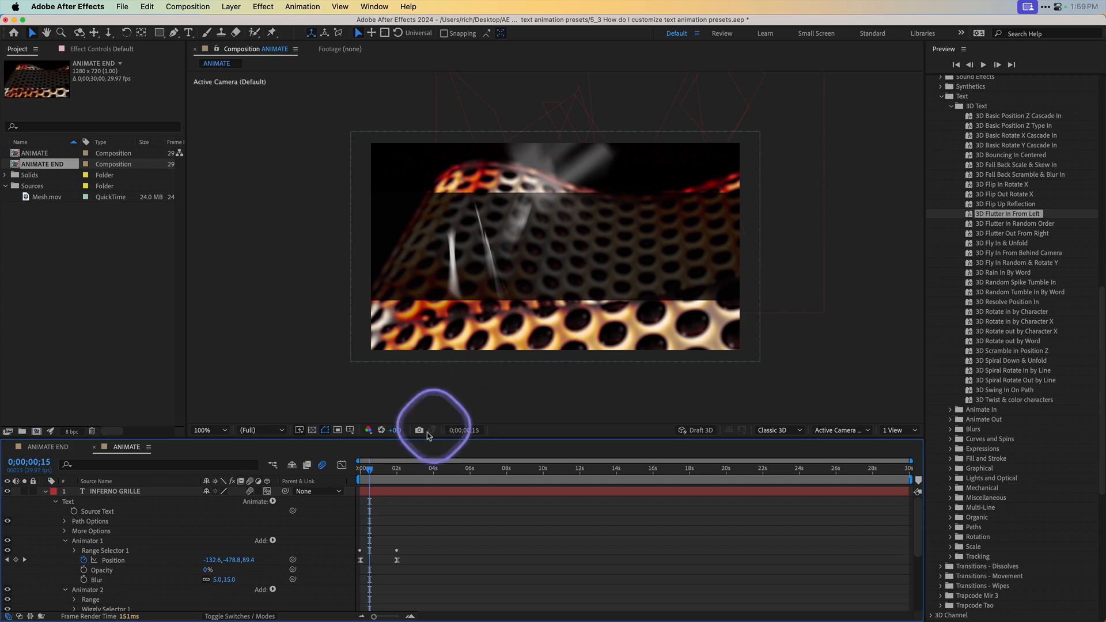
Step: Set the ANIMATE composition preview to Full resolution and its Fast Previews to Off (Final Quality)
left_click_drag(370, 469, 298, 461)
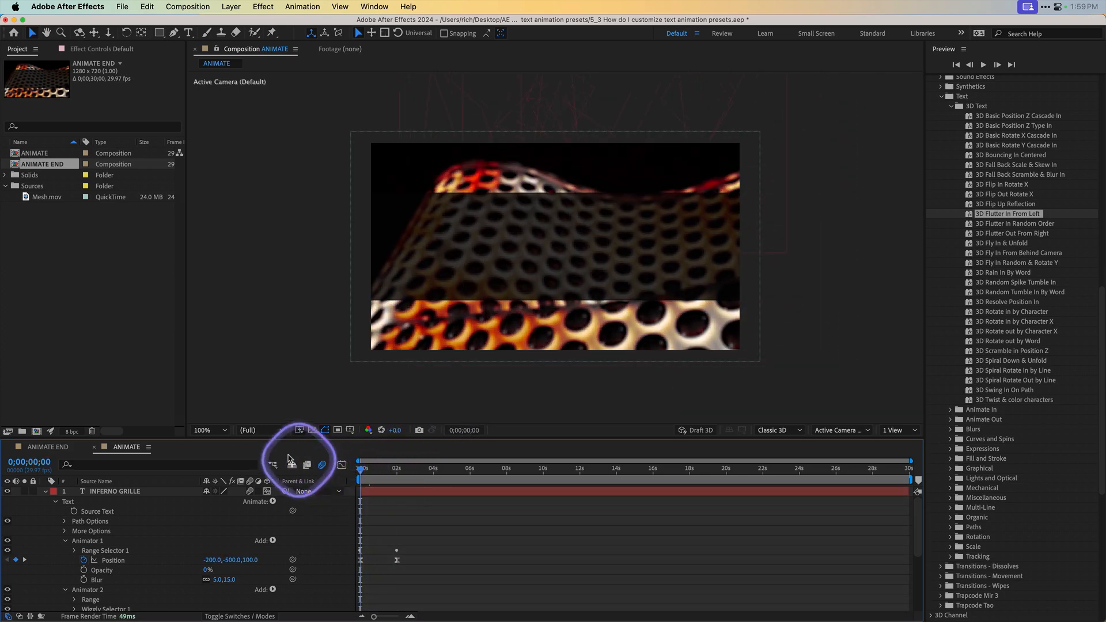
left_click(270, 431)
left_click(264, 455)
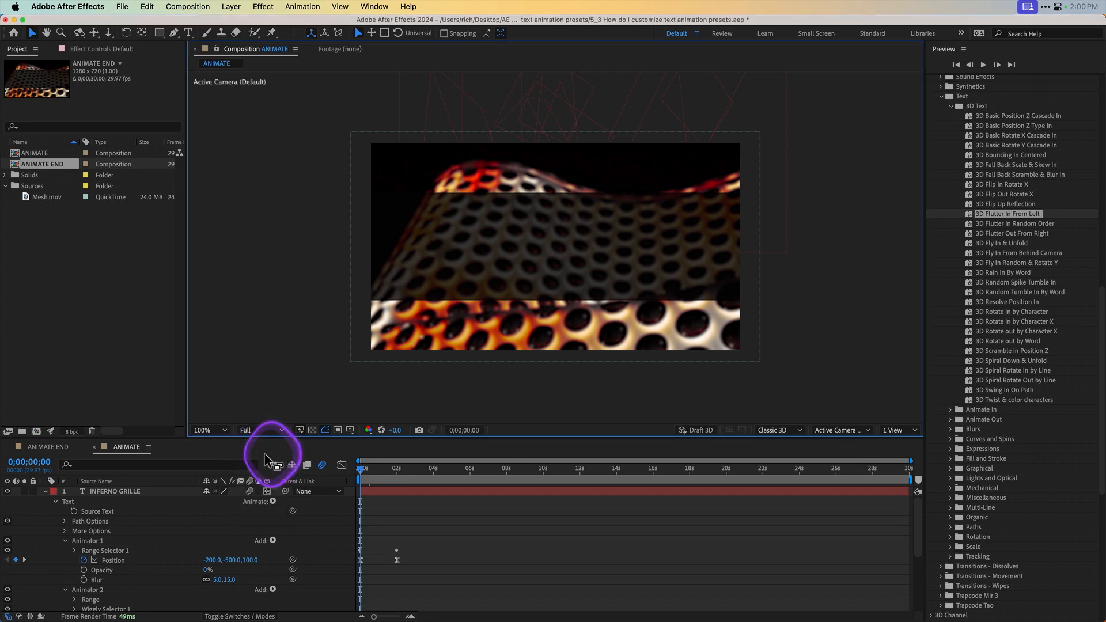
left_click_drag(361, 469, 378, 471)
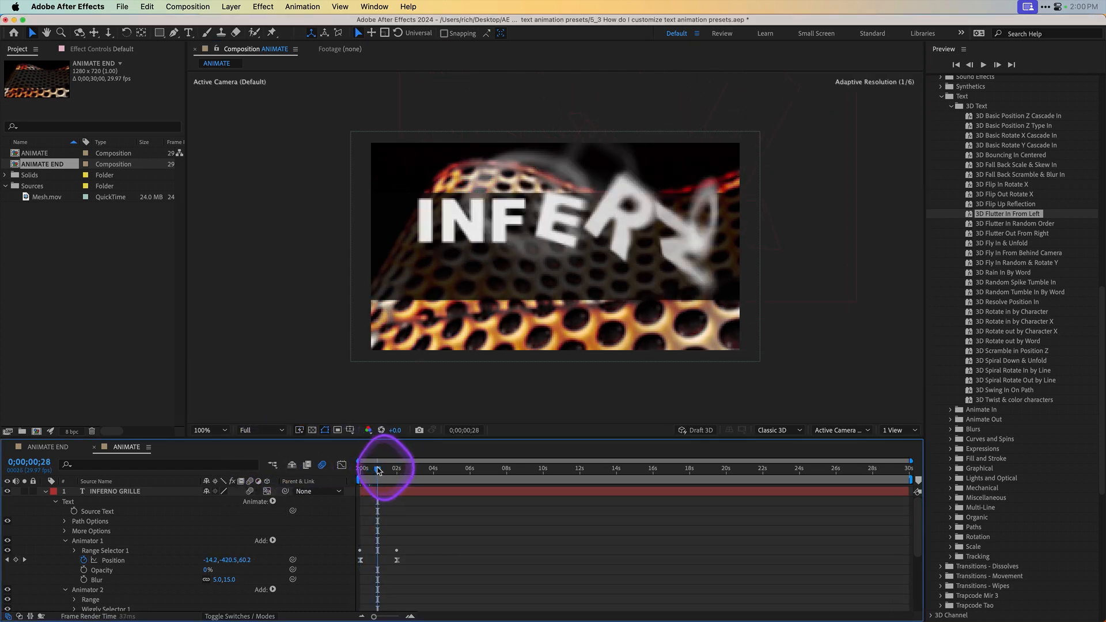
left_click(300, 432)
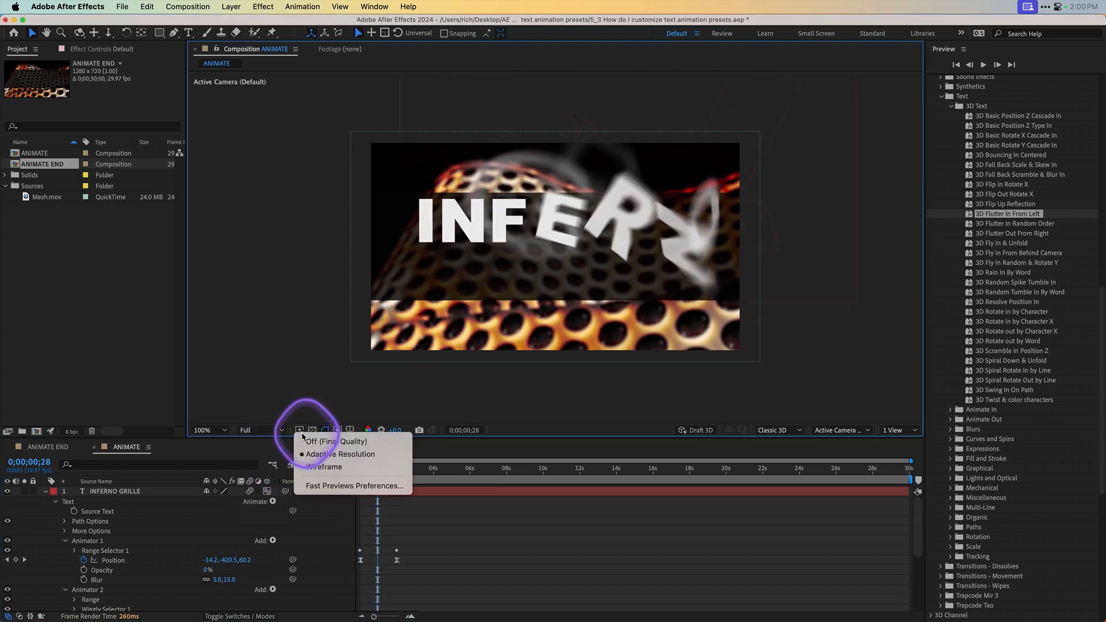
left_click(310, 442)
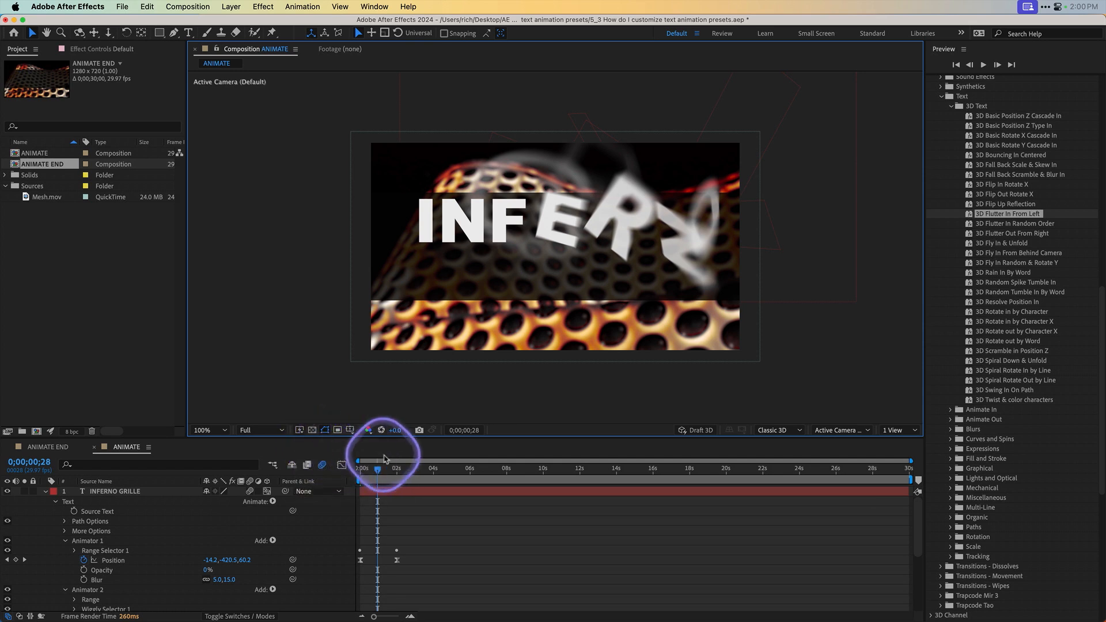
Step: Examine Animator 1's Position at the first and two-second keyframes, and the Offset inside Range Selector 1
left_click(369, 469)
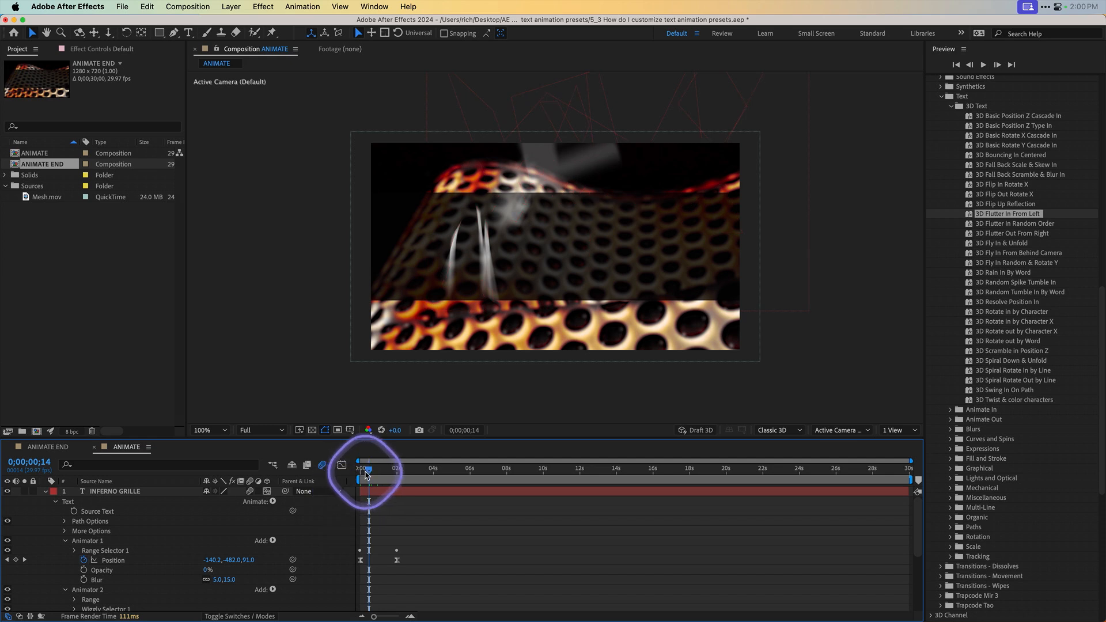
left_click_drag(366, 476, 346, 465)
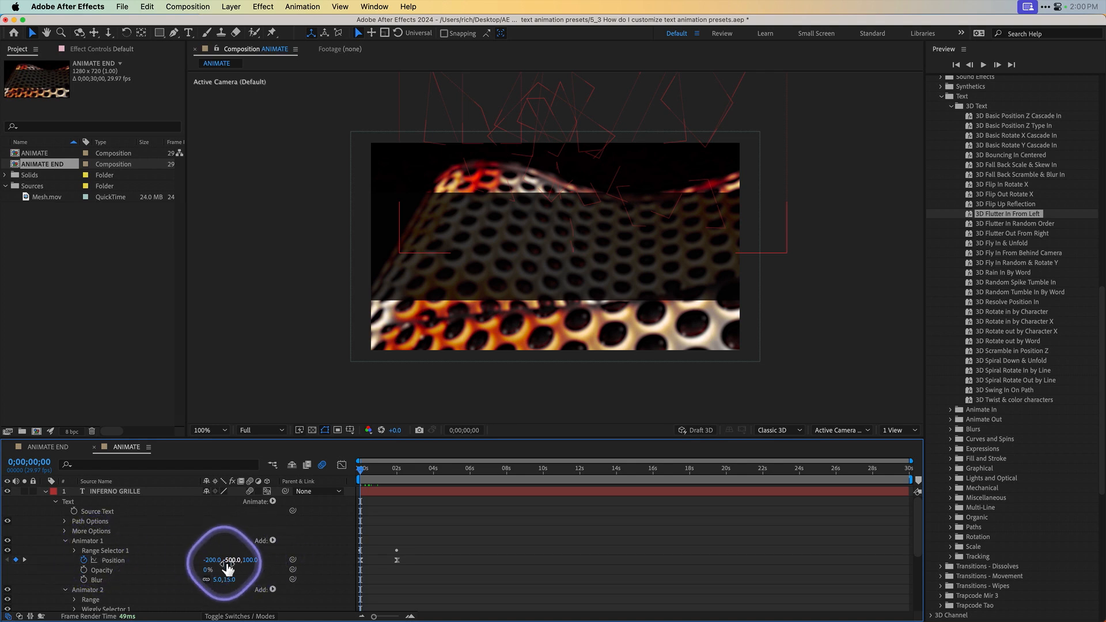
left_click_drag(362, 471, 397, 471)
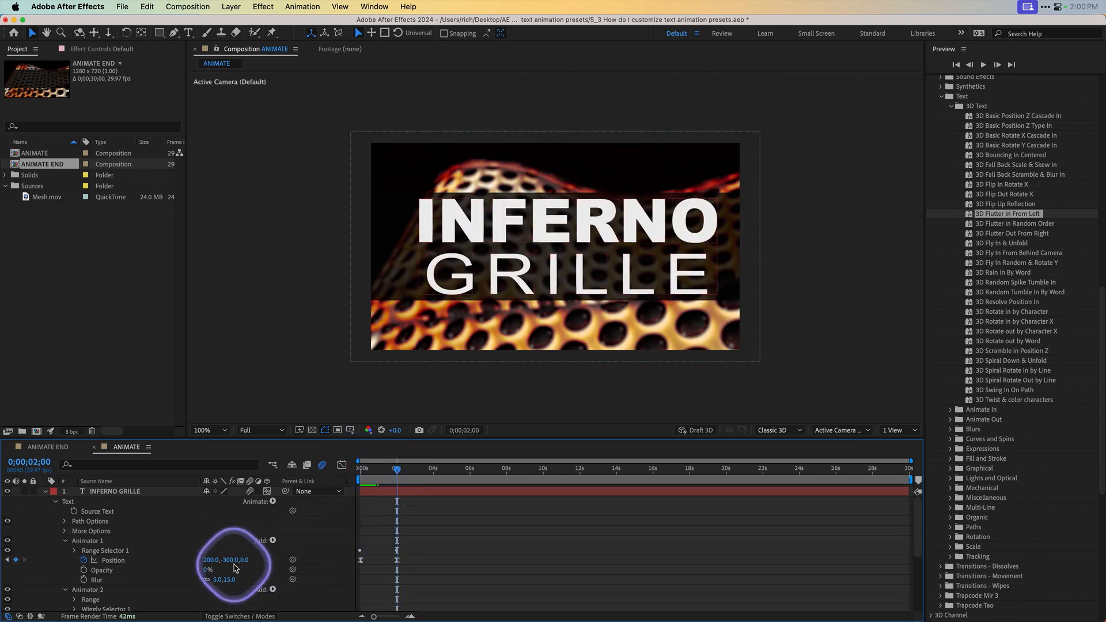
left_click(74, 551)
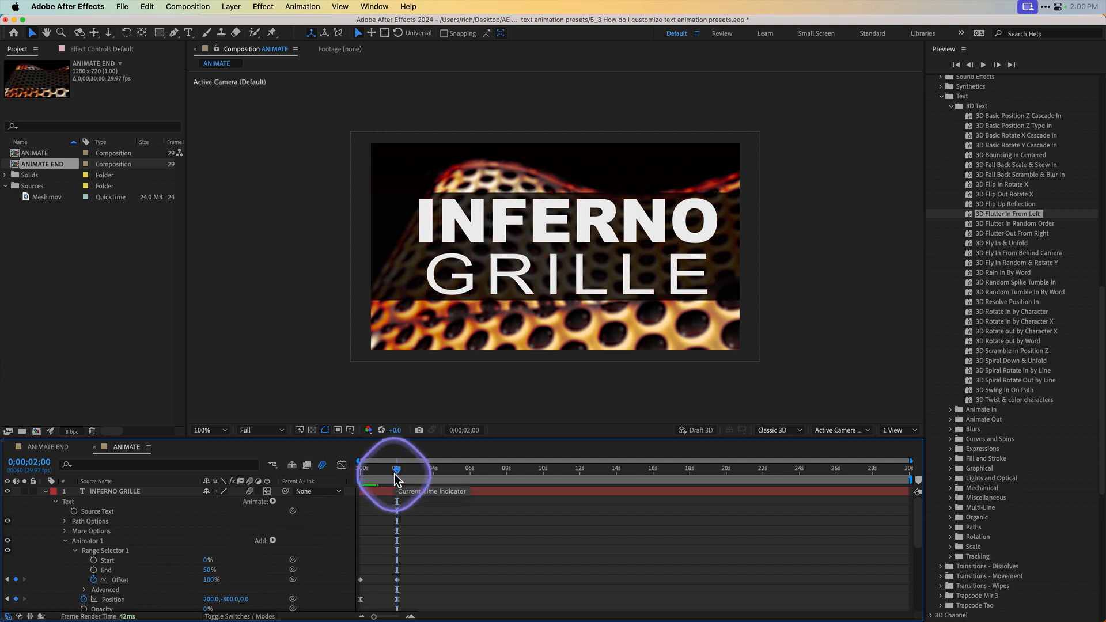
mouse_move(394, 478)
left_mouse_down()
mouse_move(367, 477)
mouse_move(390, 478)
left_mouse_up()
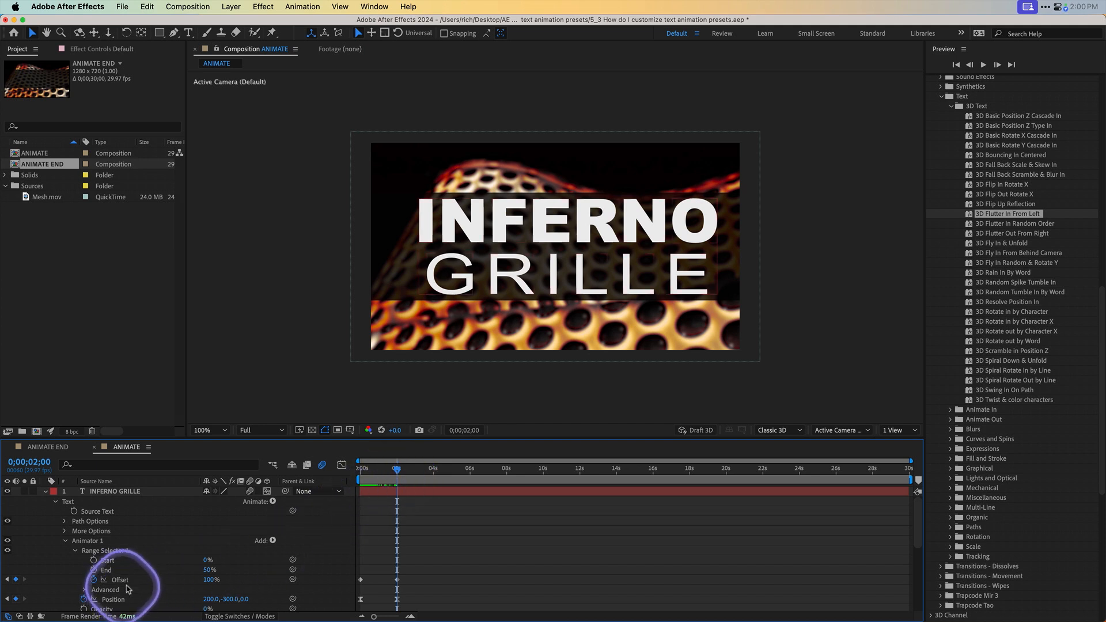
mouse_move(211, 580)
left_mouse_down()
mouse_move(164, 583)
mouse_move(219, 584)
left_mouse_up()
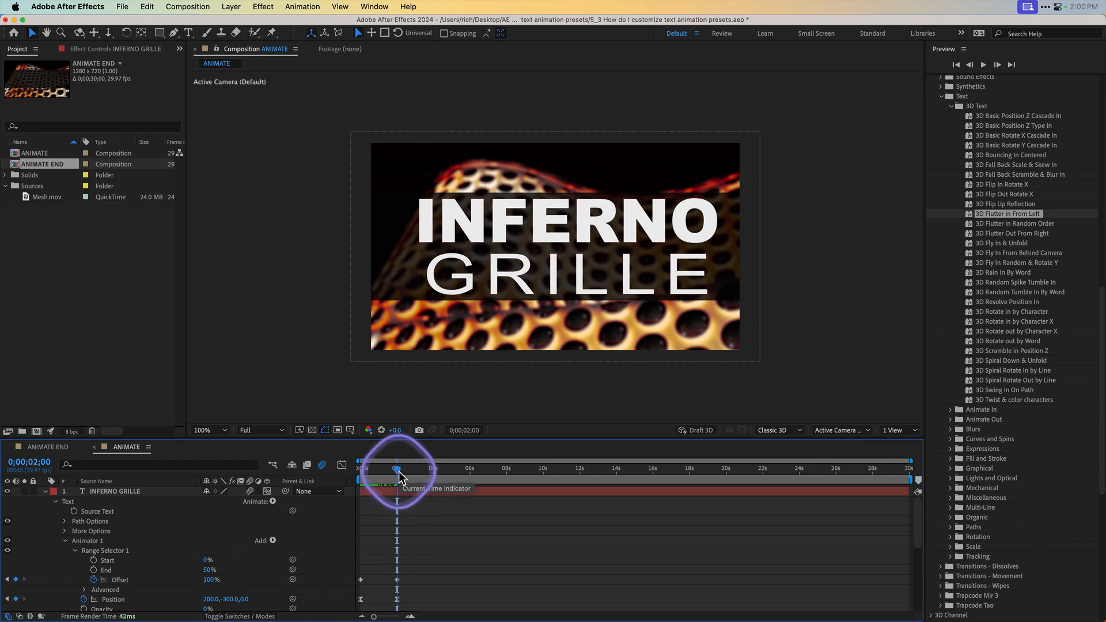
Step: Set Animator 1's Z position to 500 at the first keyframe and preview the title animation
left_click_drag(397, 474, 361, 472)
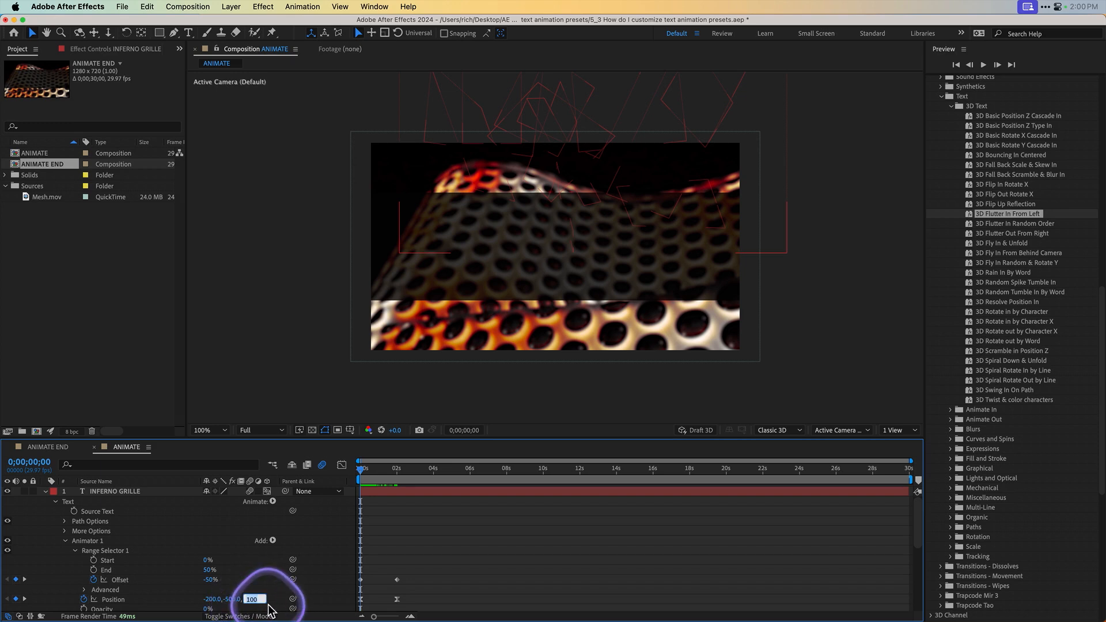
key("Return")
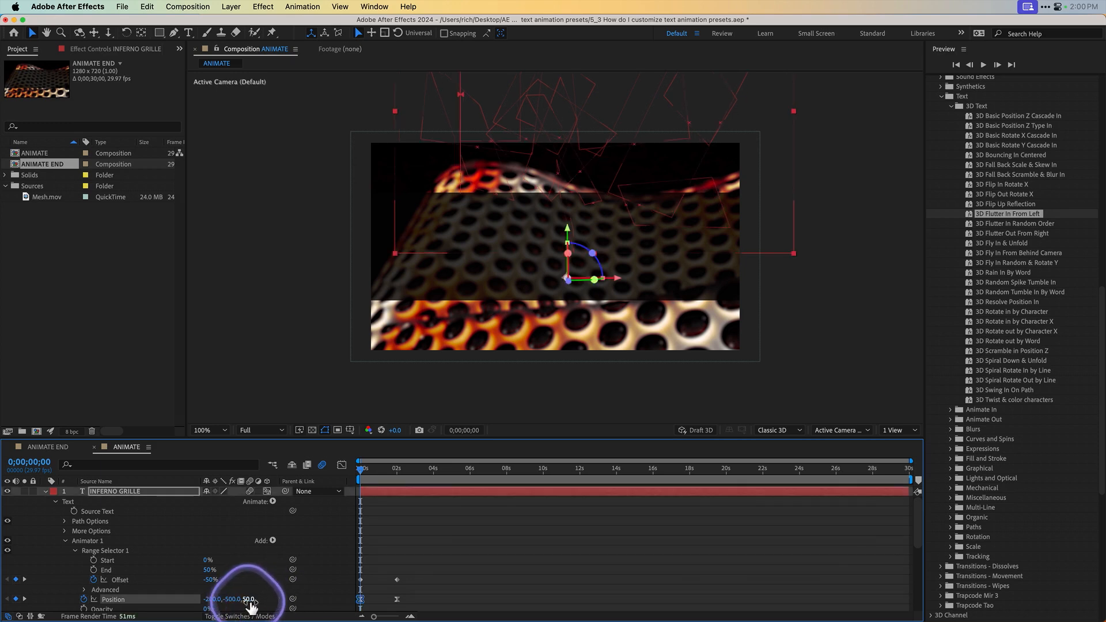
mouse_move(266, 603)
left_mouse_down()
mouse_move(318, 602)
mouse_move(255, 607)
left_mouse_up()
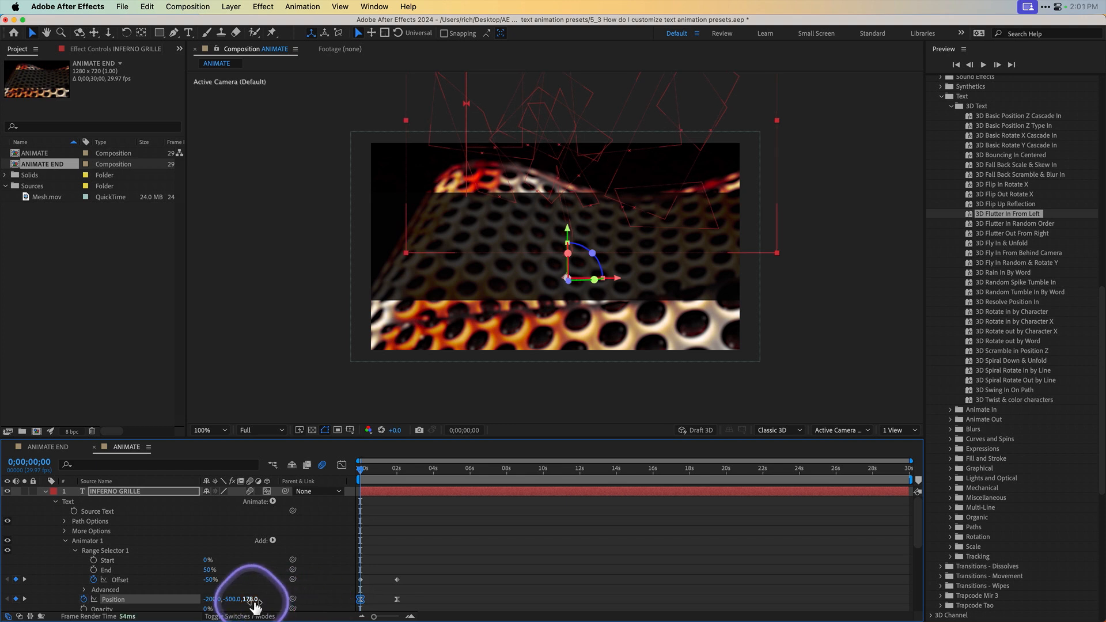
key("Return")
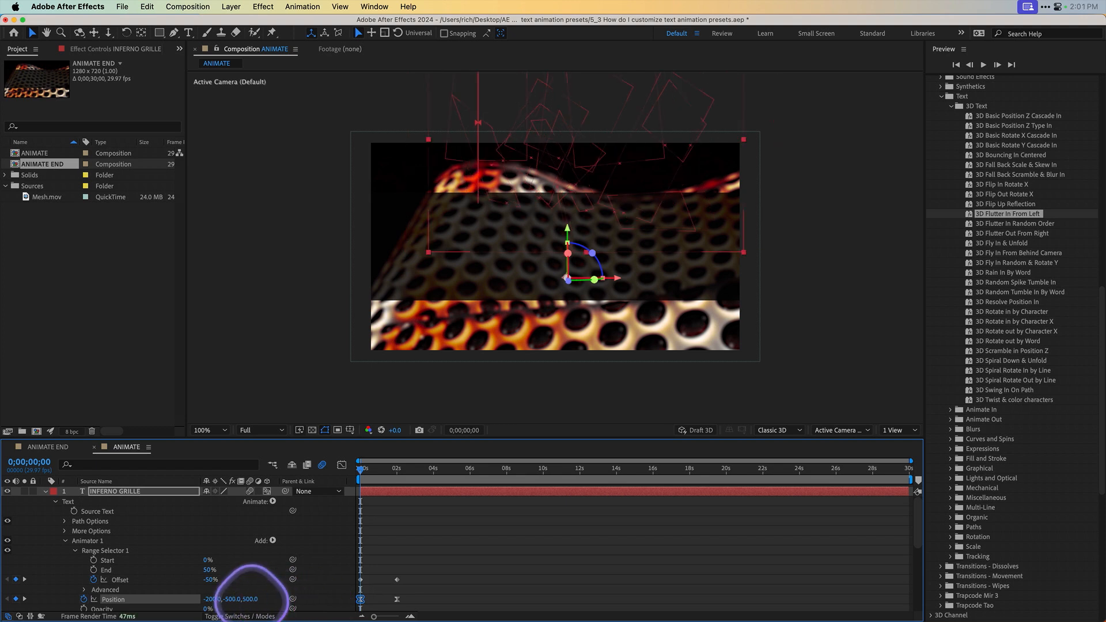
key("space")
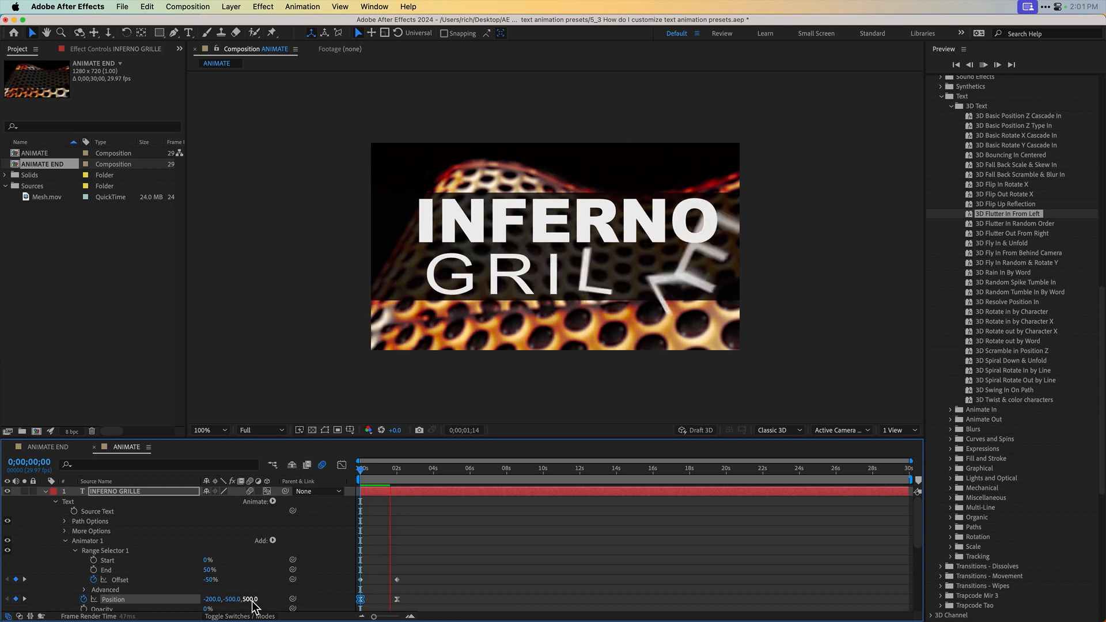
left_click(363, 469)
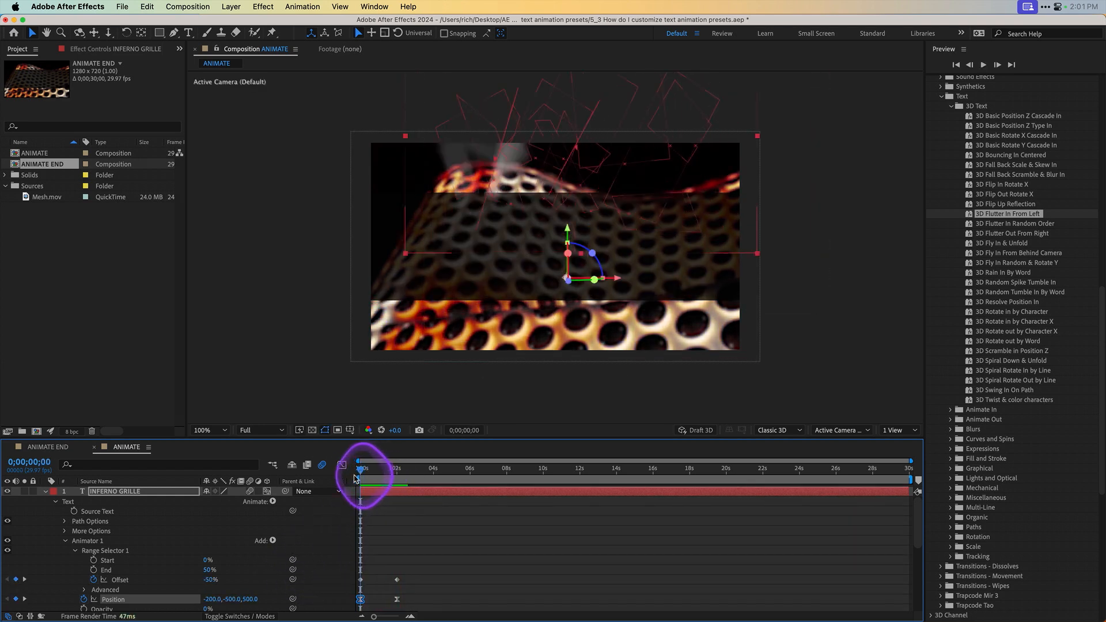
Step: Collapse Animator 1 and set Animator 2's Scale to 1000% on all axes
scroll(398, 553, "down", 3)
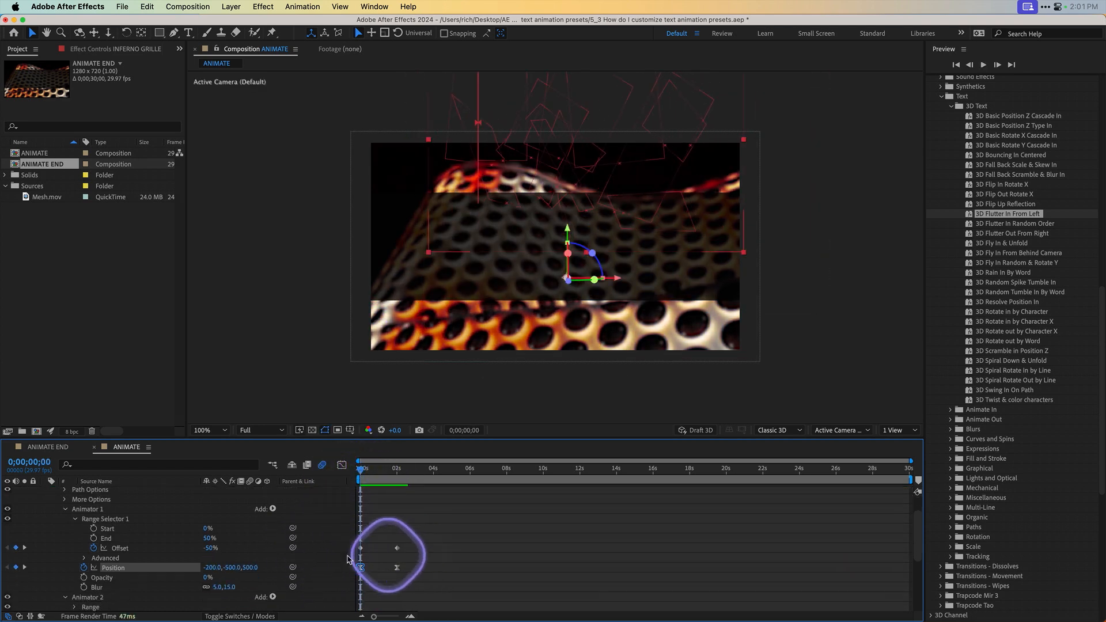
left_click(75, 520)
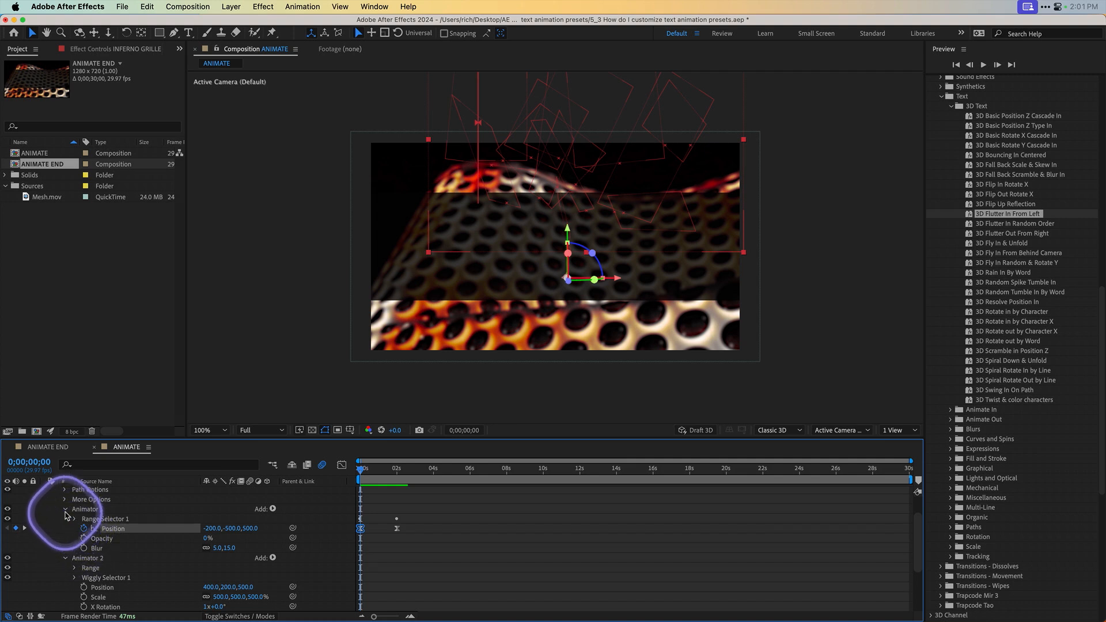
left_click(65, 510)
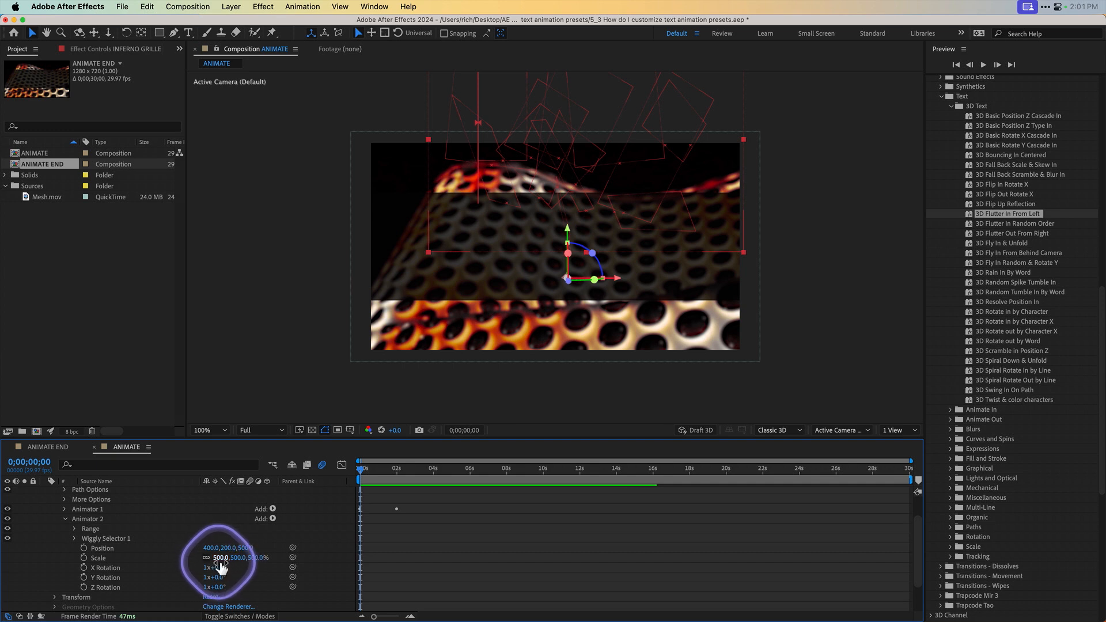
left_click(221, 562)
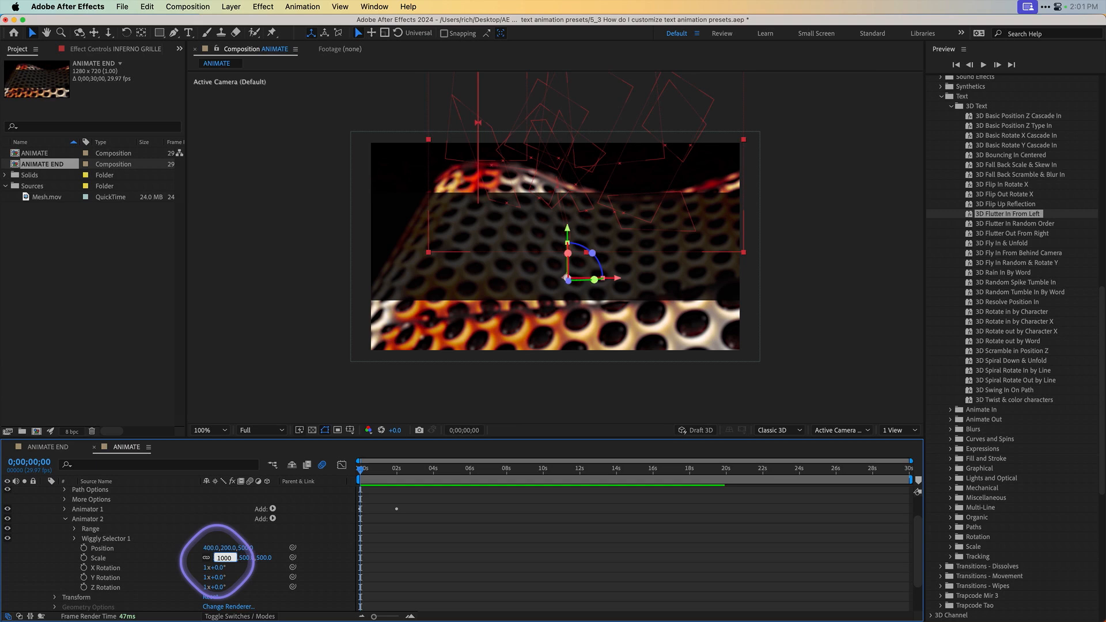
type("1000")
key("Return")
Step: Play the rescaled title animation, then inspect the frame at 0;00;00;26
key("space")
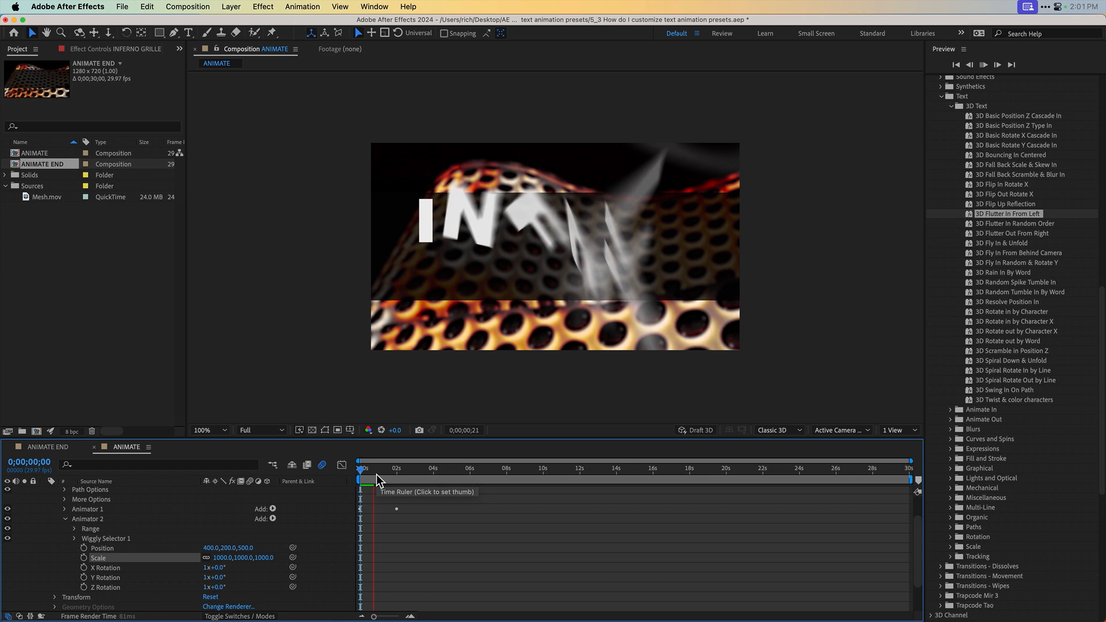
left_click(377, 476)
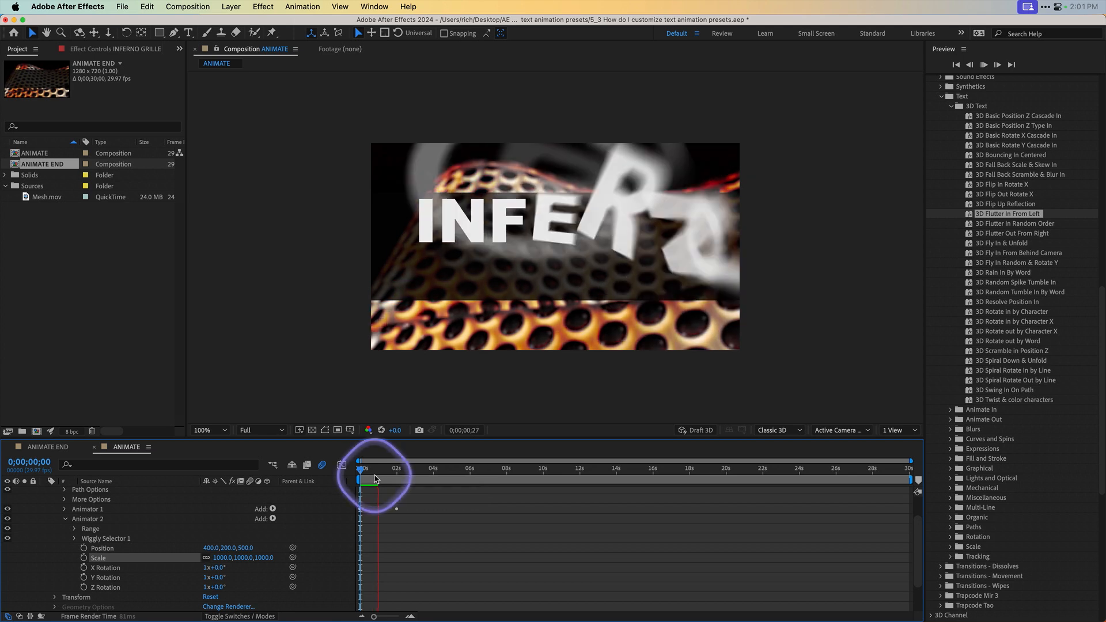
left_click_drag(378, 478, 259, 445)
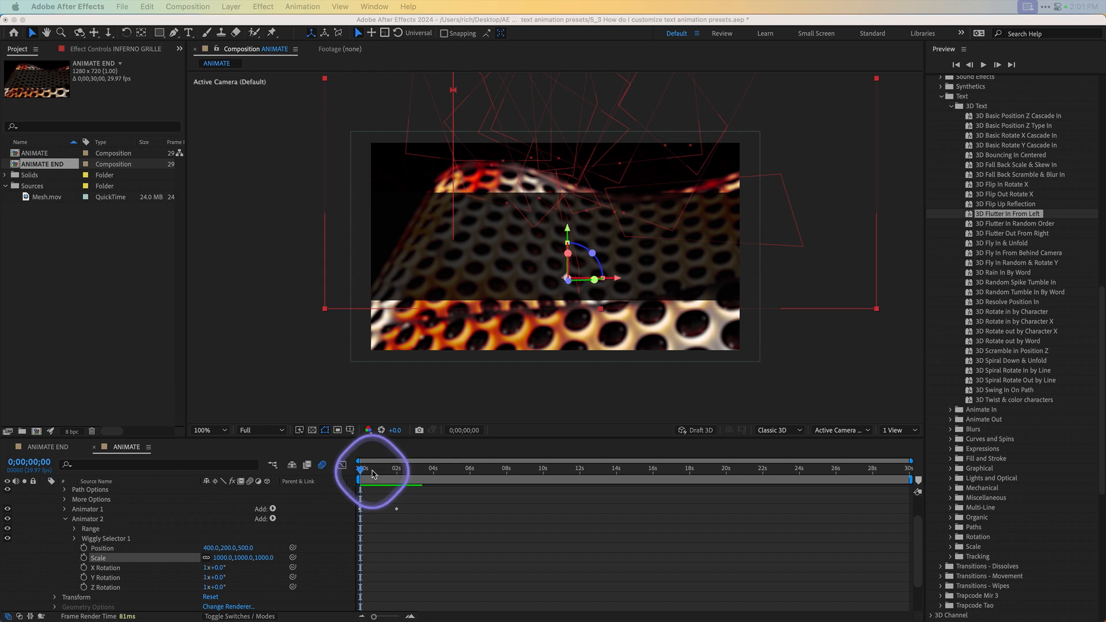
left_click(376, 477)
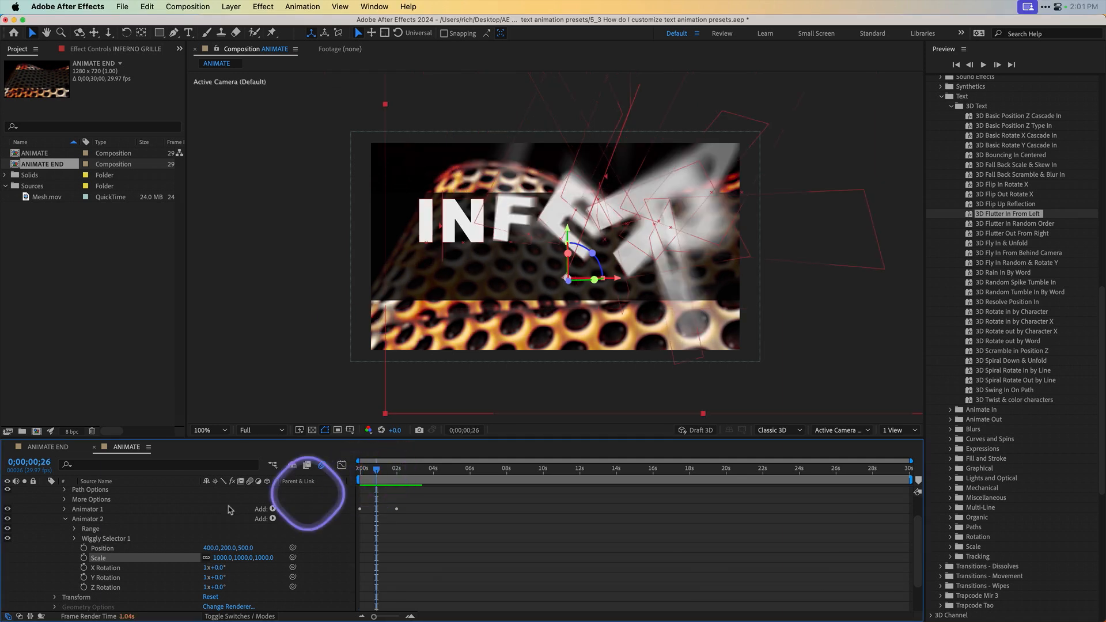
Step: Add a Blur property to Animator 2 of the INFERNO GRILLE layer
left_click(66, 521)
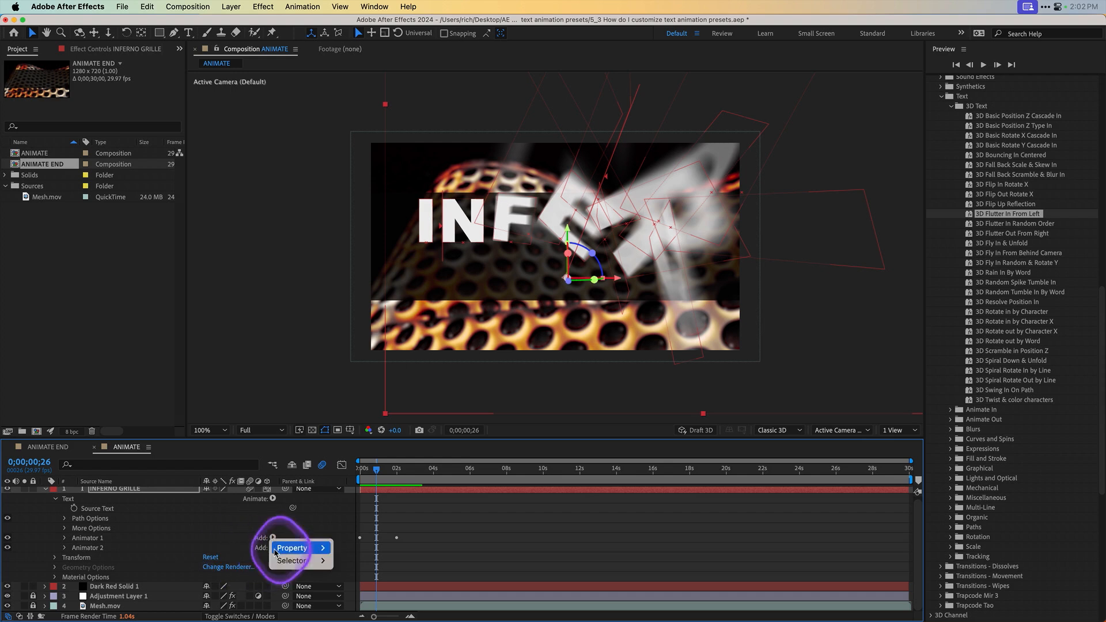
mouse_move(276, 549)
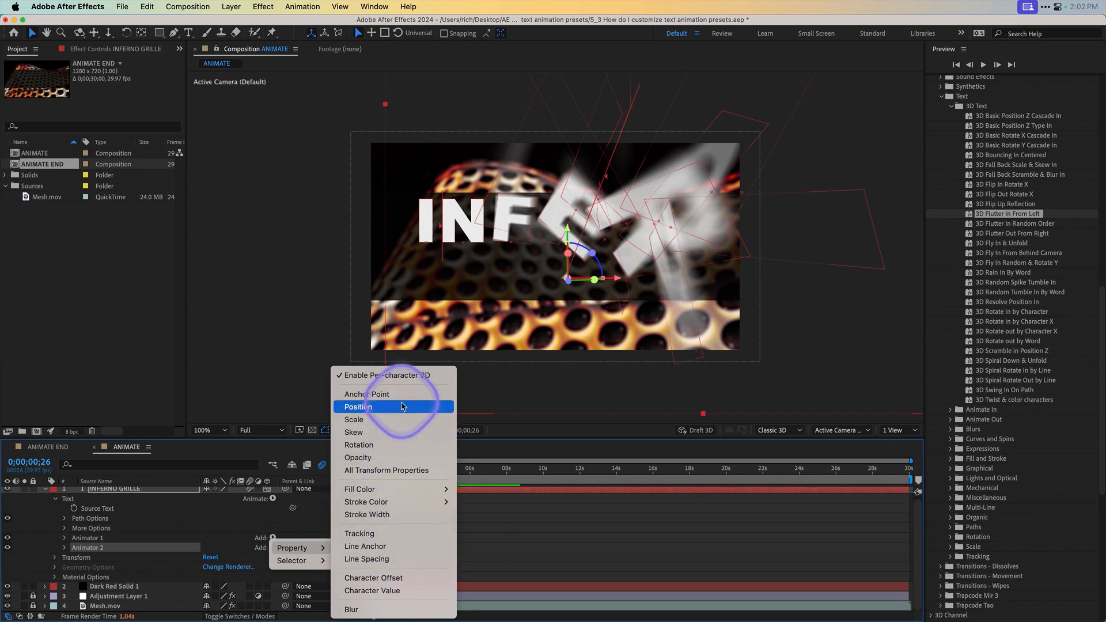
mouse_move(424, 493)
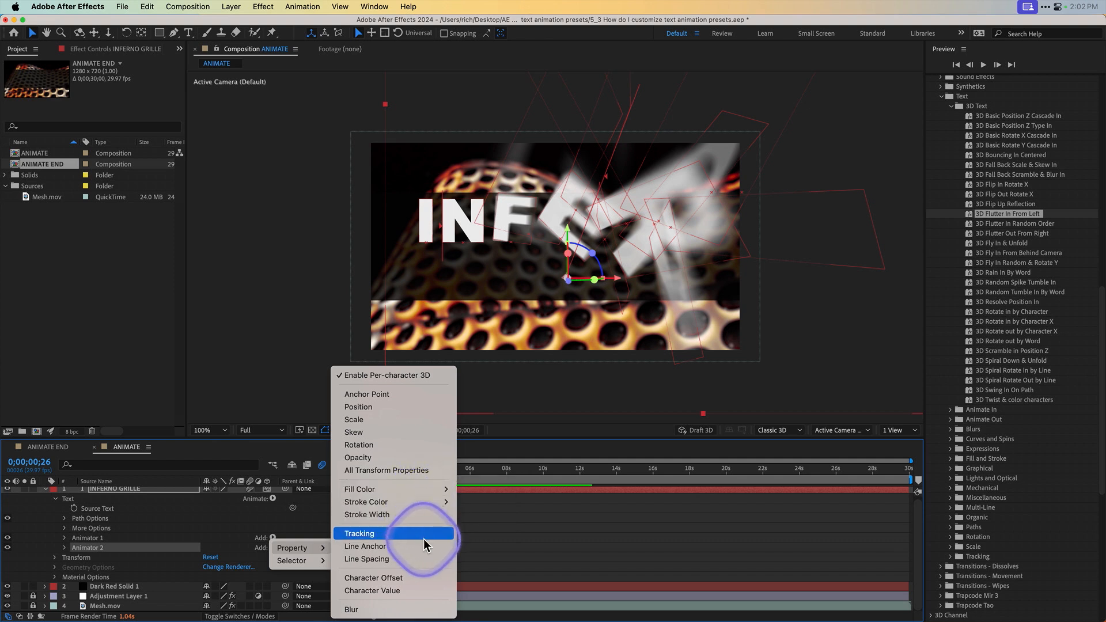
left_click(420, 610)
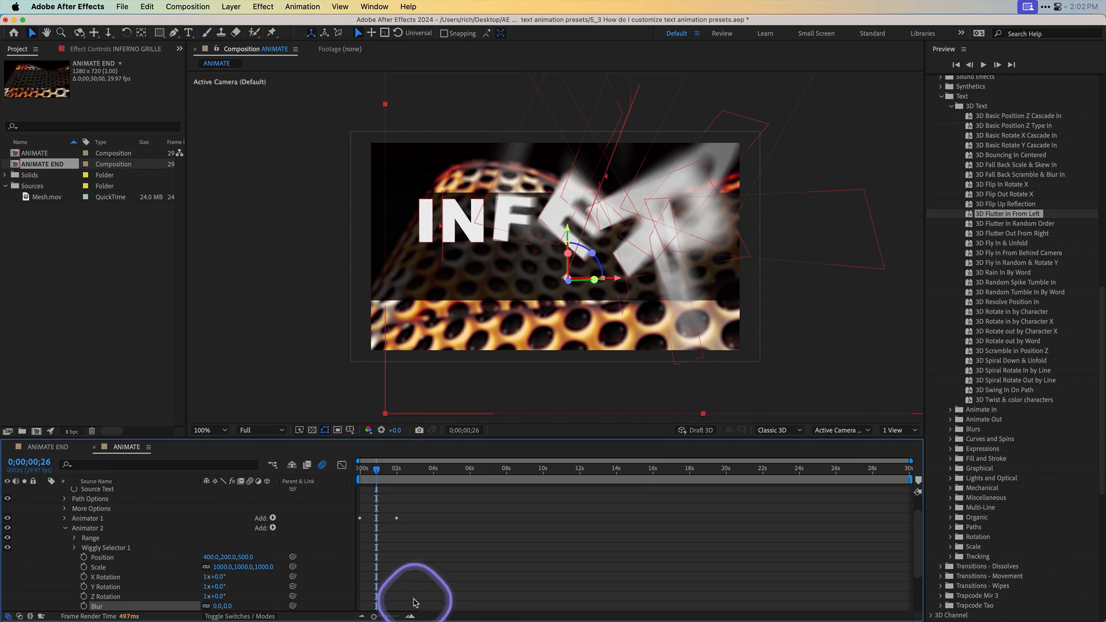
Step: Set Animator 2's Blur to 20 on both axes and play the animation from the first frame, stopping at 0;00;02;25
left_click_drag(377, 474, 359, 474)
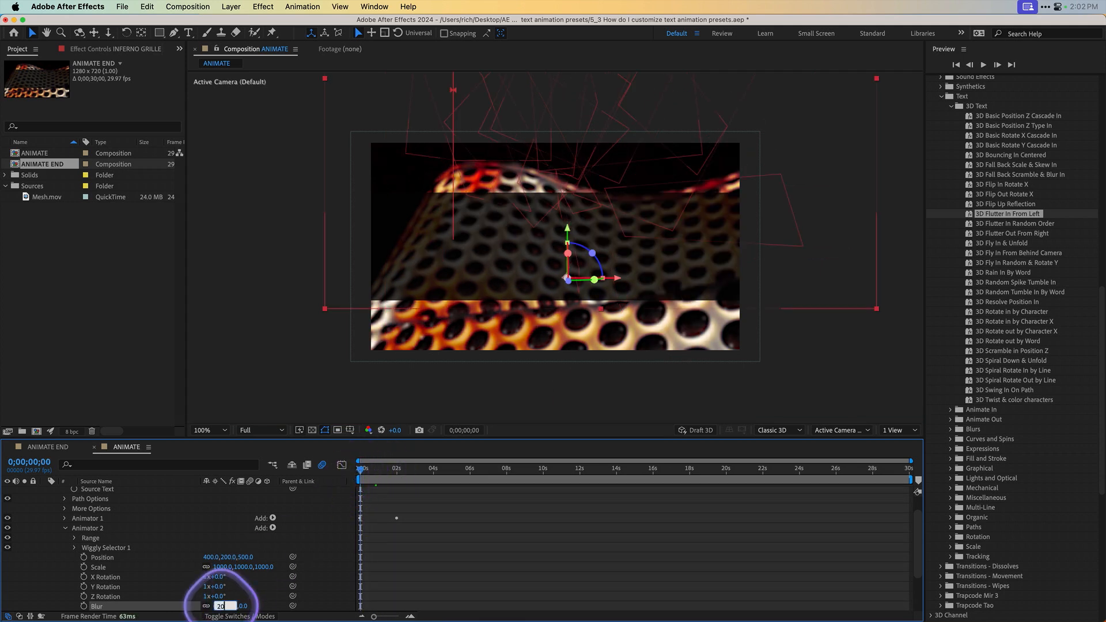
key("space")
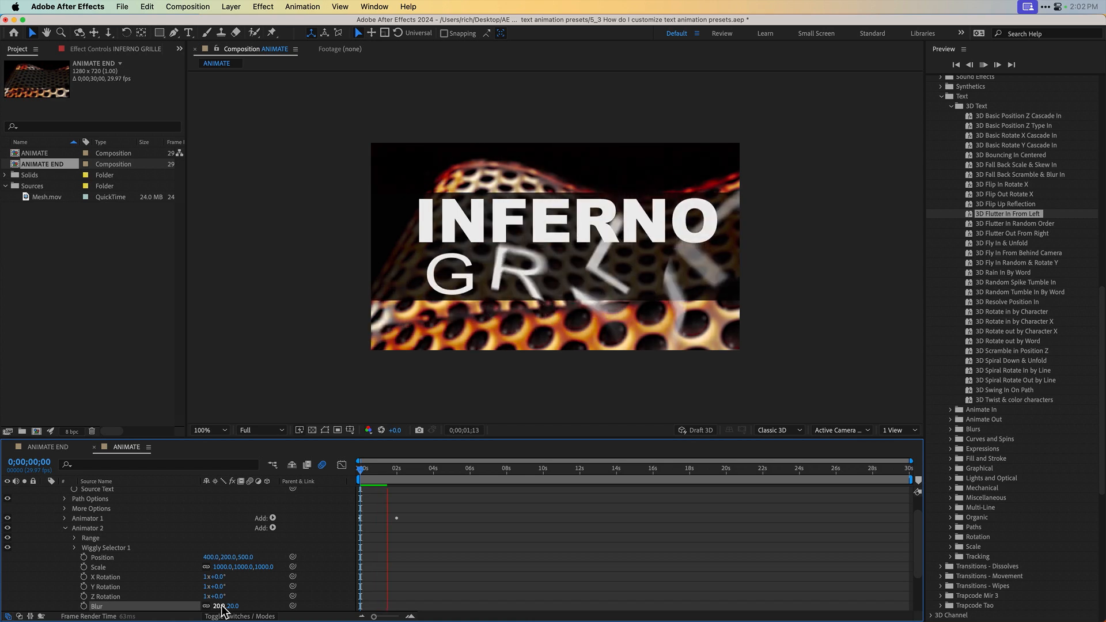
key("space")
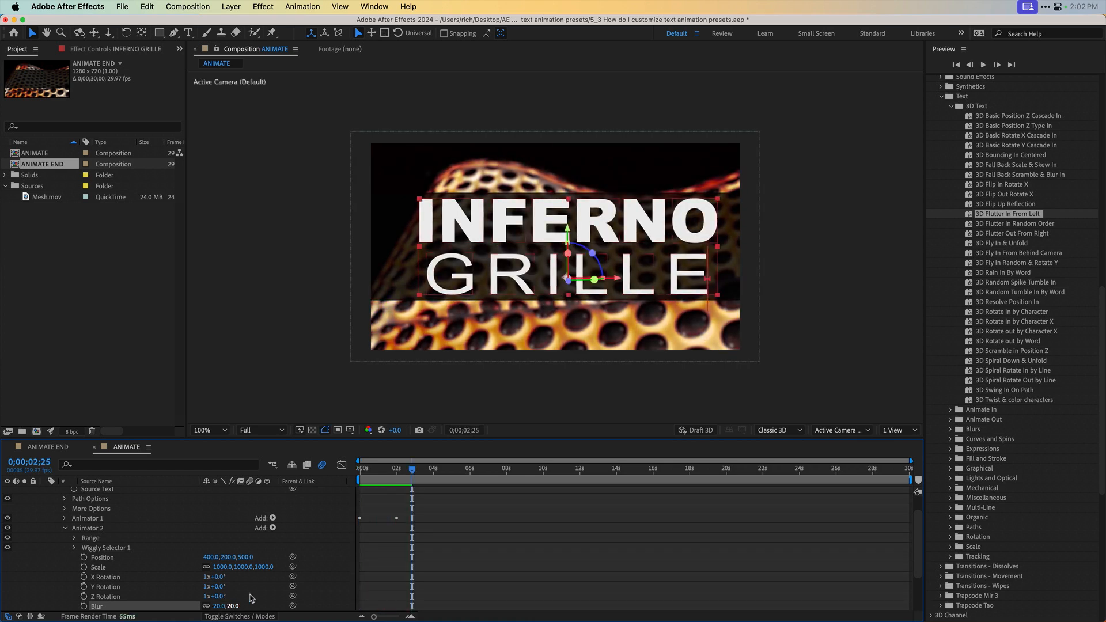
Step: Turn on Randomize Order in the advanced settings of Animator 2's Range selector and return to the first frame
left_click(66, 529)
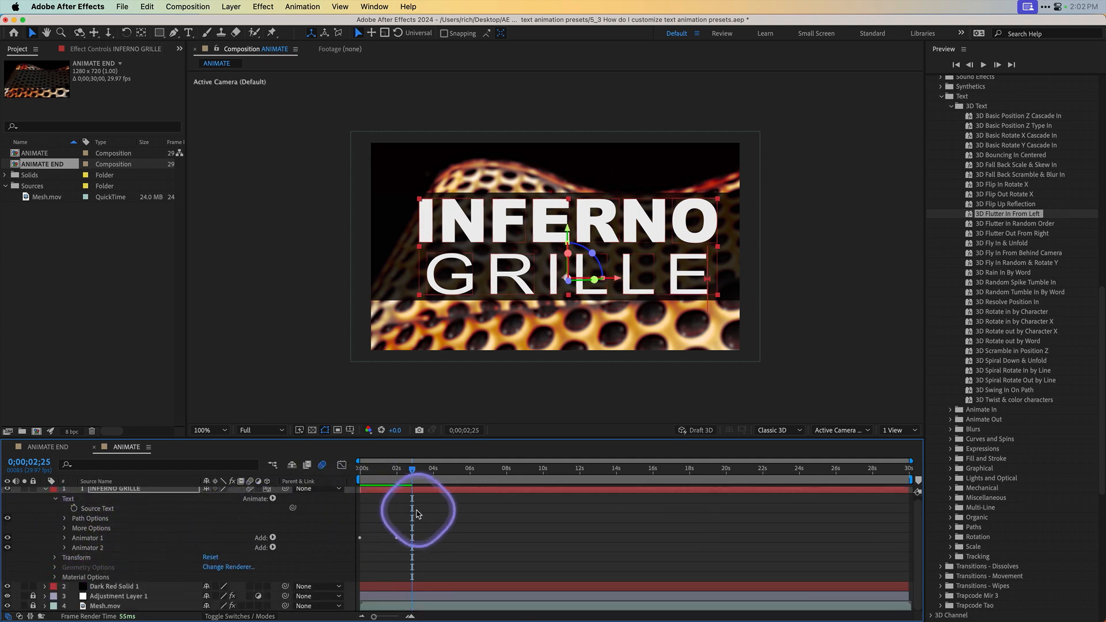
left_click(65, 549)
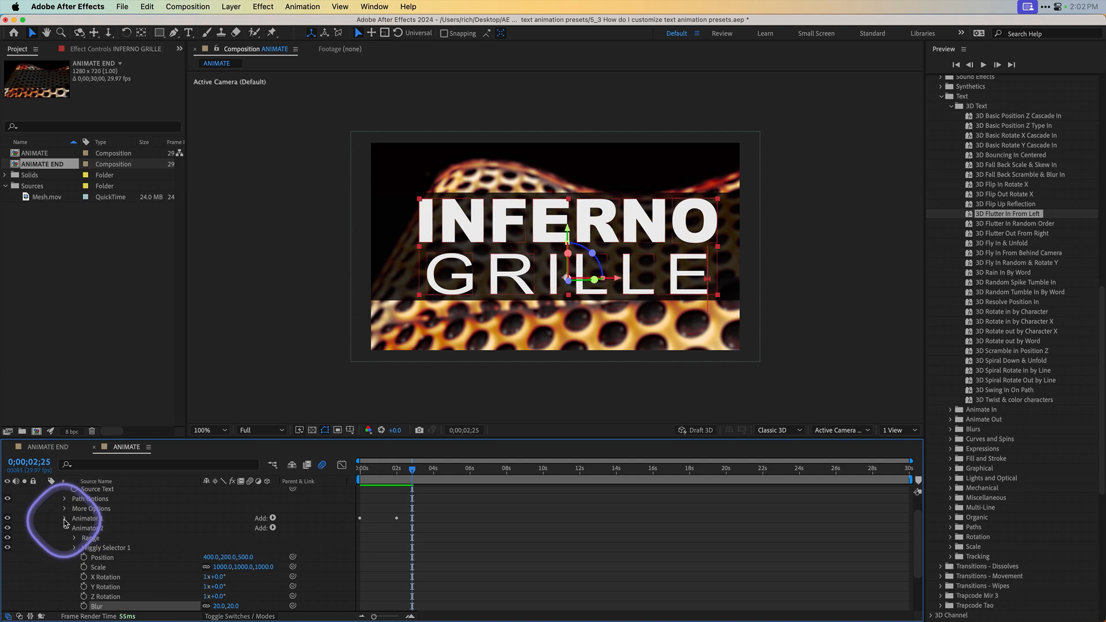
left_click(65, 519)
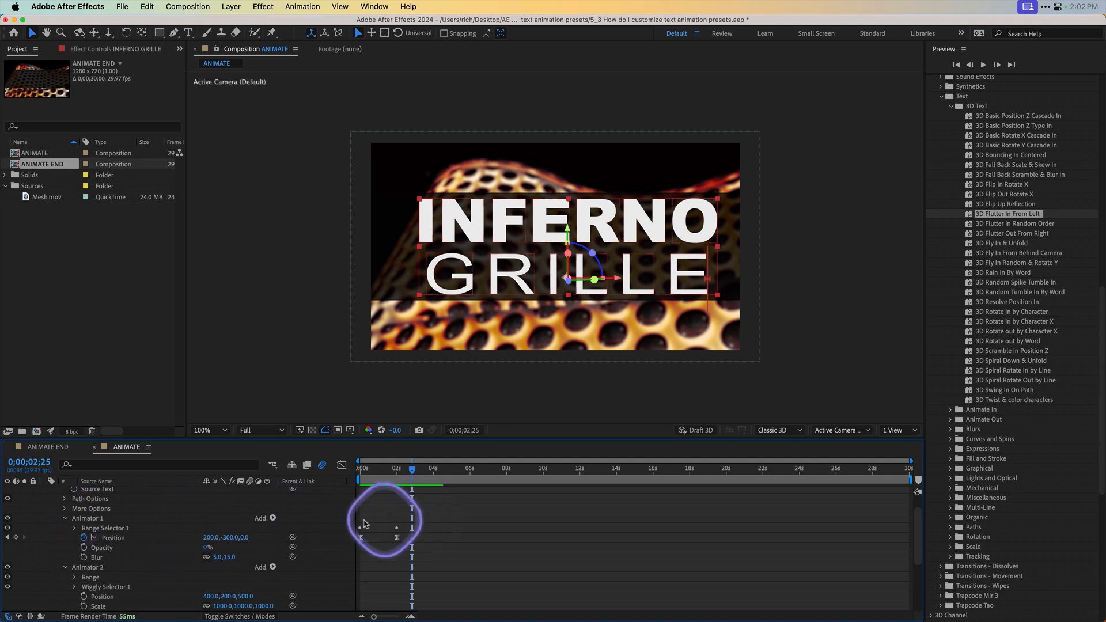
scroll(314, 521, "down", 3)
scroll(311, 522, "down", 2)
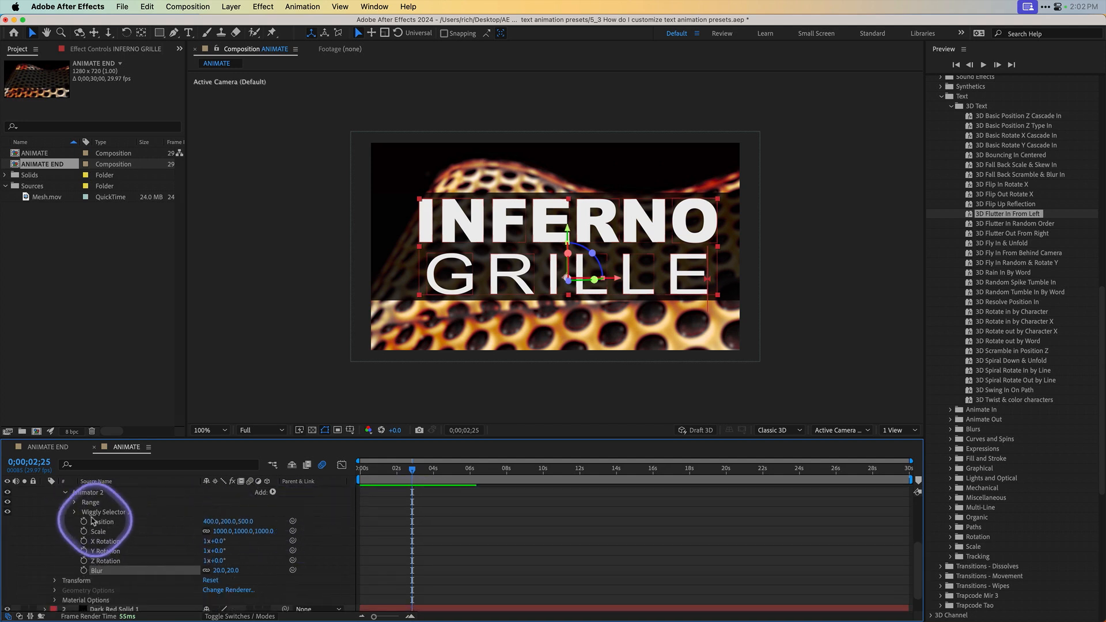
left_click(75, 504)
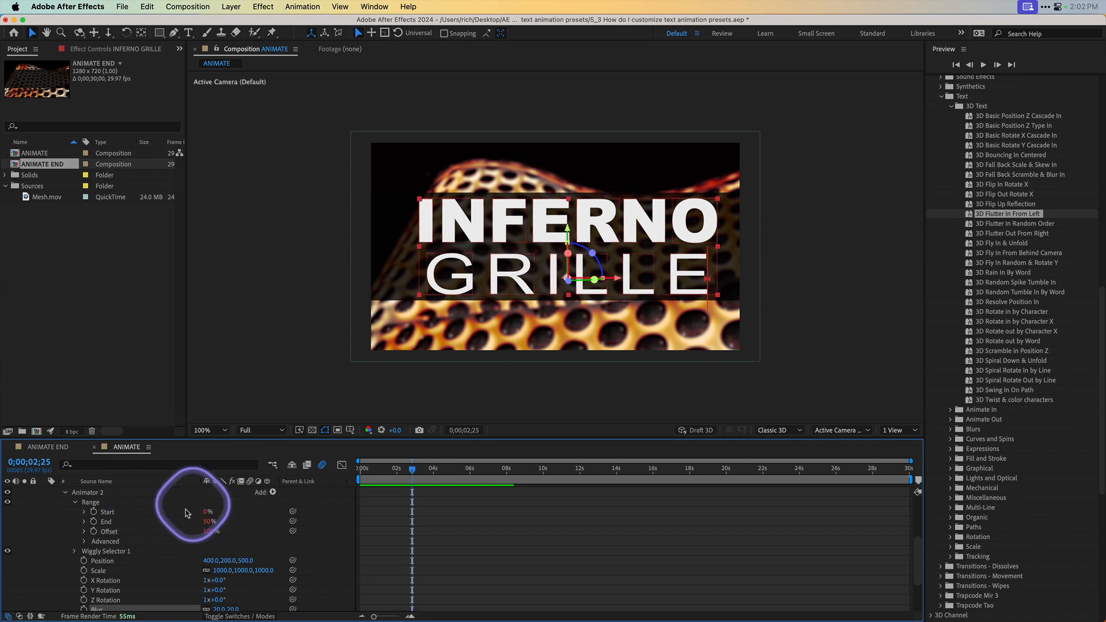
left_click(85, 542)
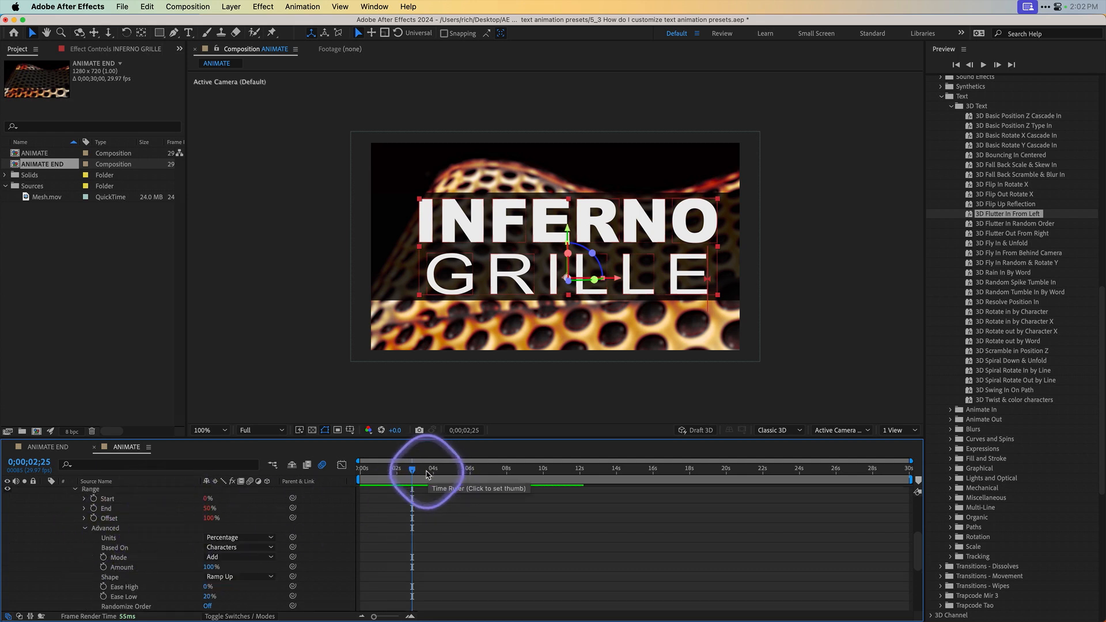
left_click(382, 469)
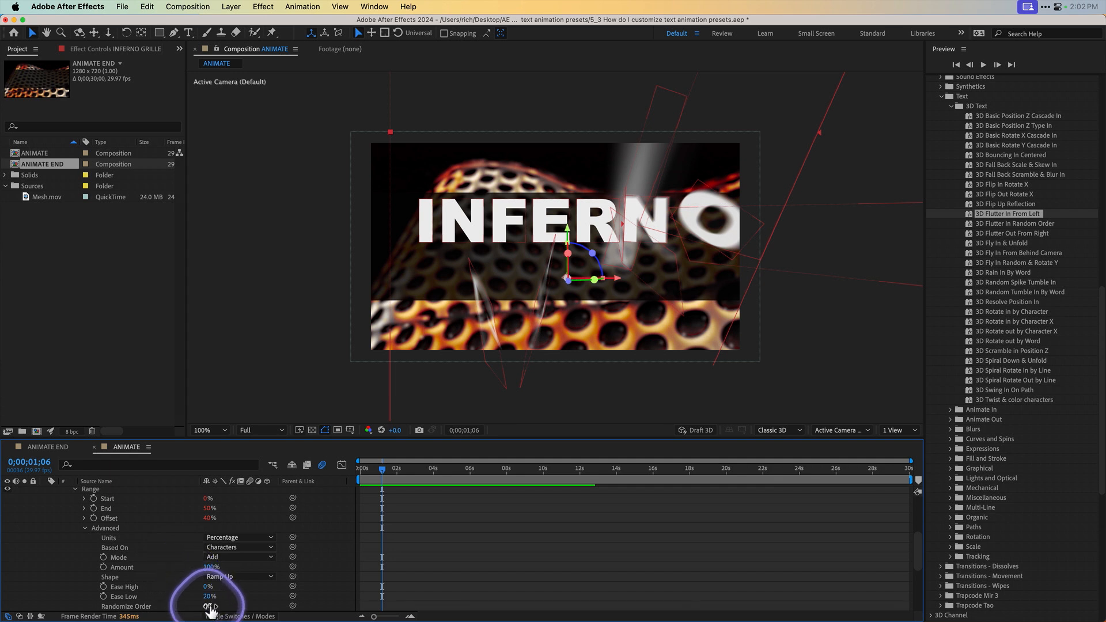
left_click(209, 607)
left_click_drag(386, 480, 321, 469)
Step: Turn on Randomize Order in the advanced settings of Animator 1's Range Selector 1
scroll(156, 557, "up", 2)
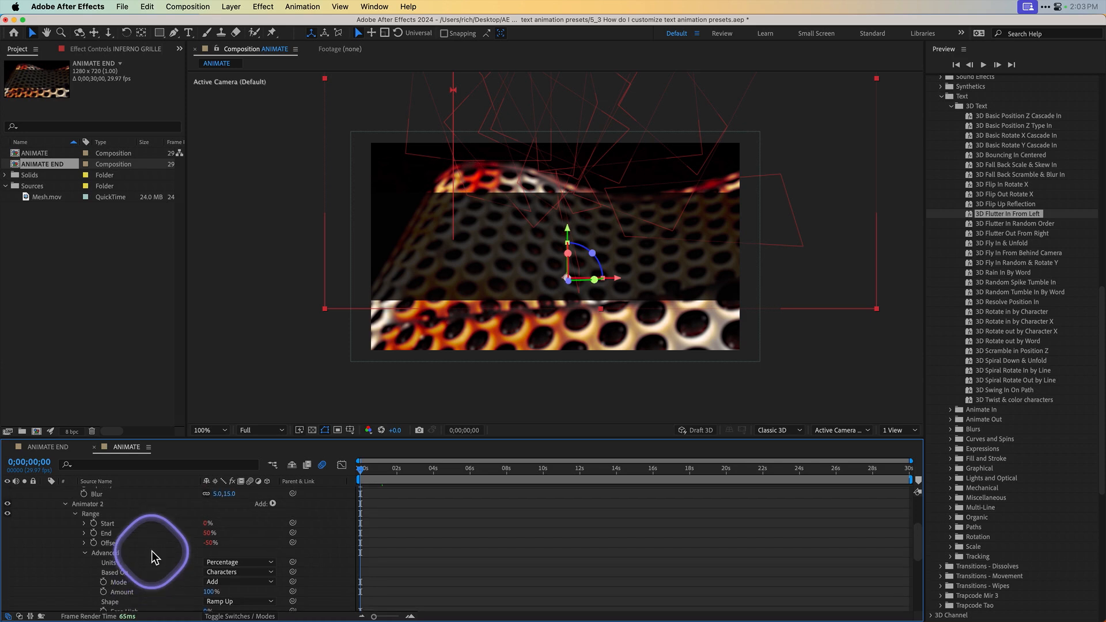
scroll(147, 544, "up", 3)
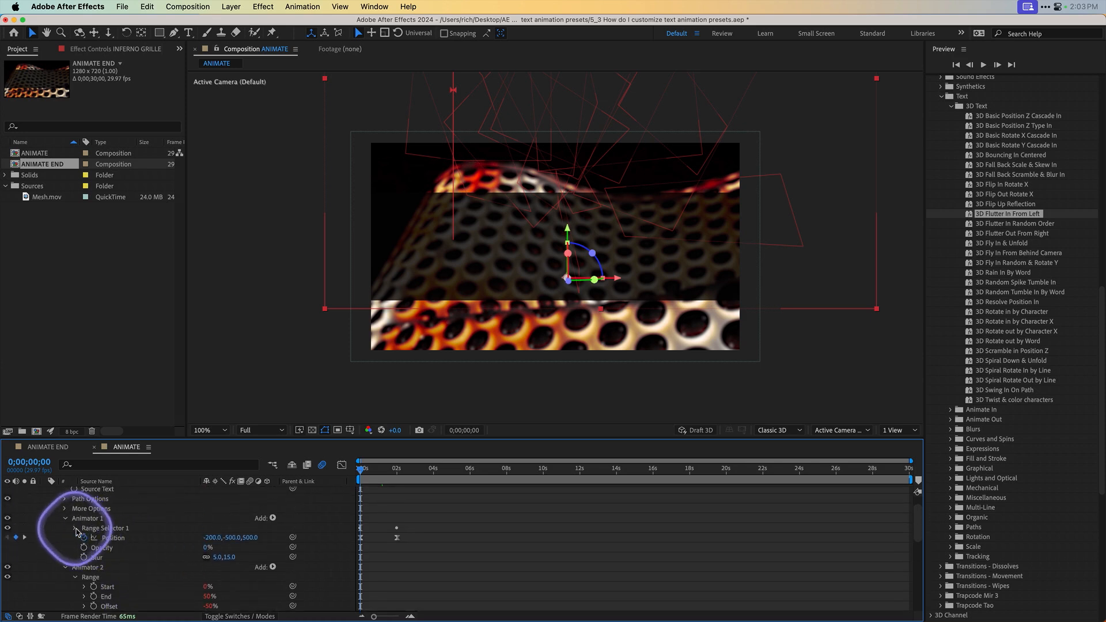
left_click(75, 528)
left_click(86, 568)
scroll(173, 562, "down", 2)
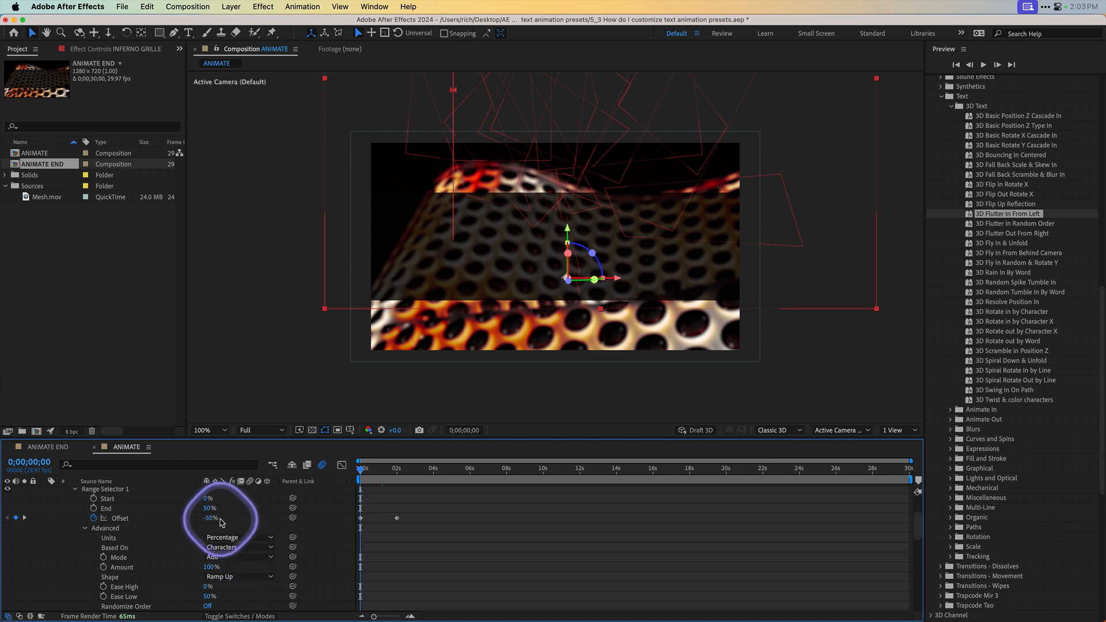
left_click(209, 607)
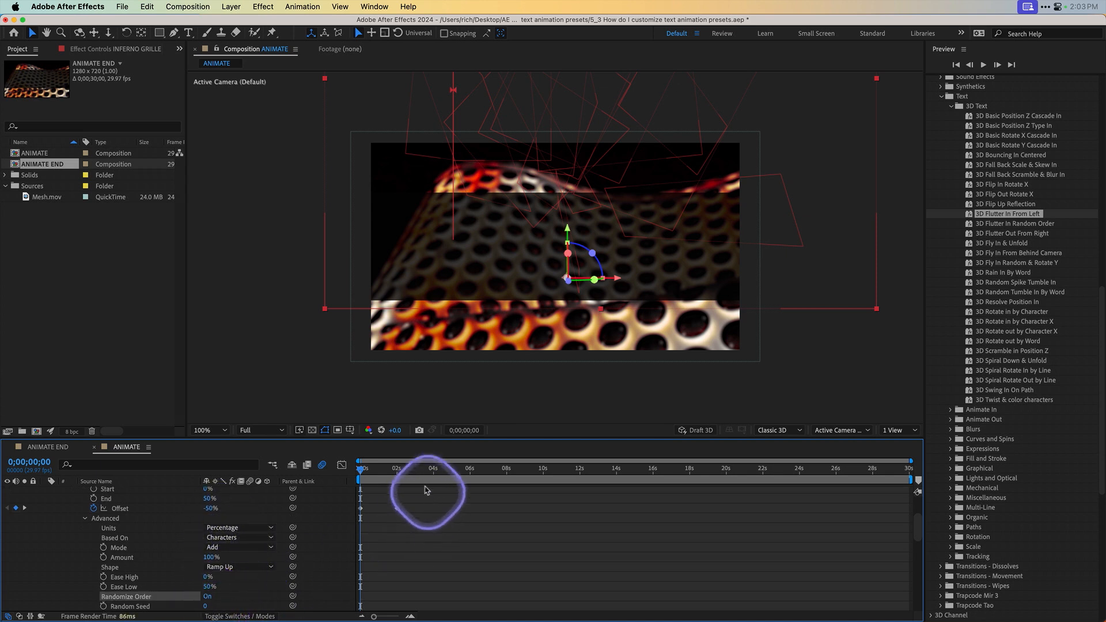
Step: Play the title animation several times from the first frame to check the randomized order of both animators
key("space")
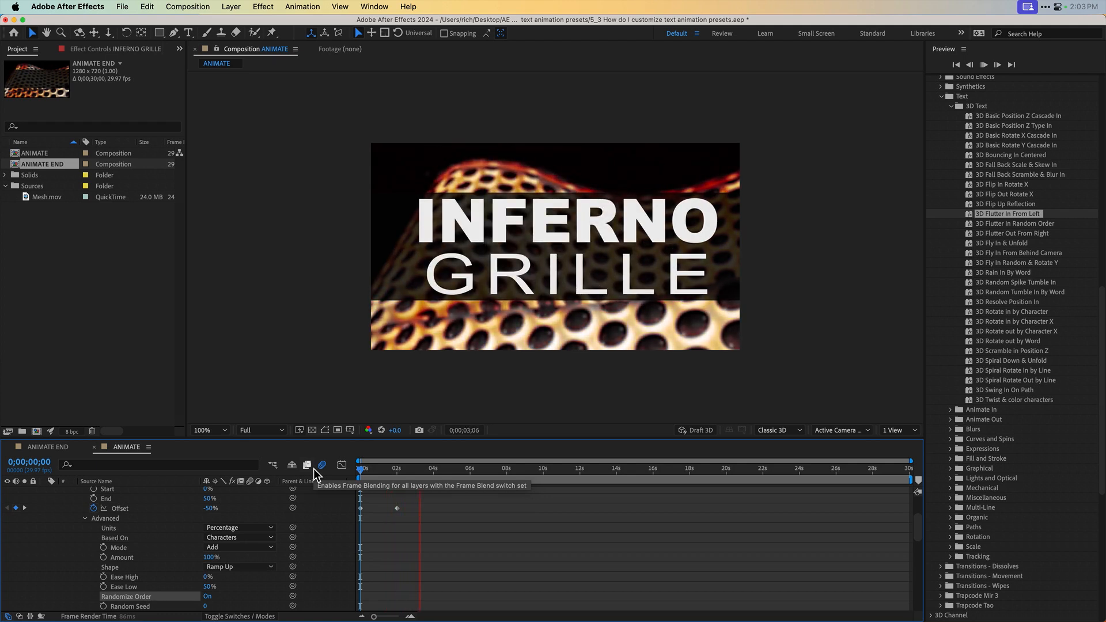
left_click(327, 471)
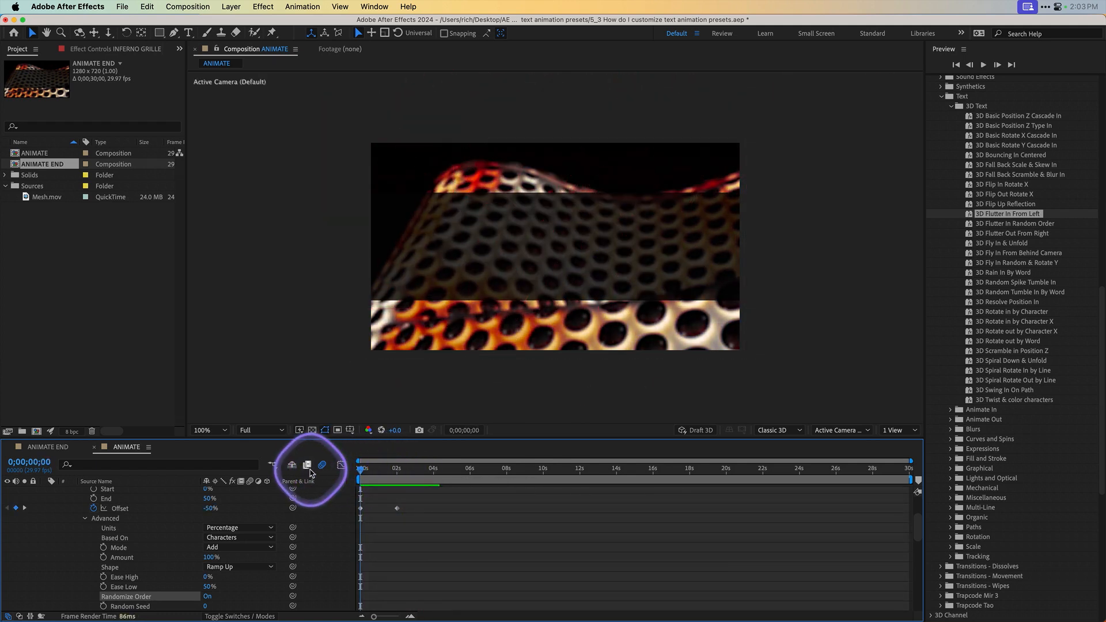
key("space")
key("space")
left_click_drag(432, 471, 338, 473)
key("space")
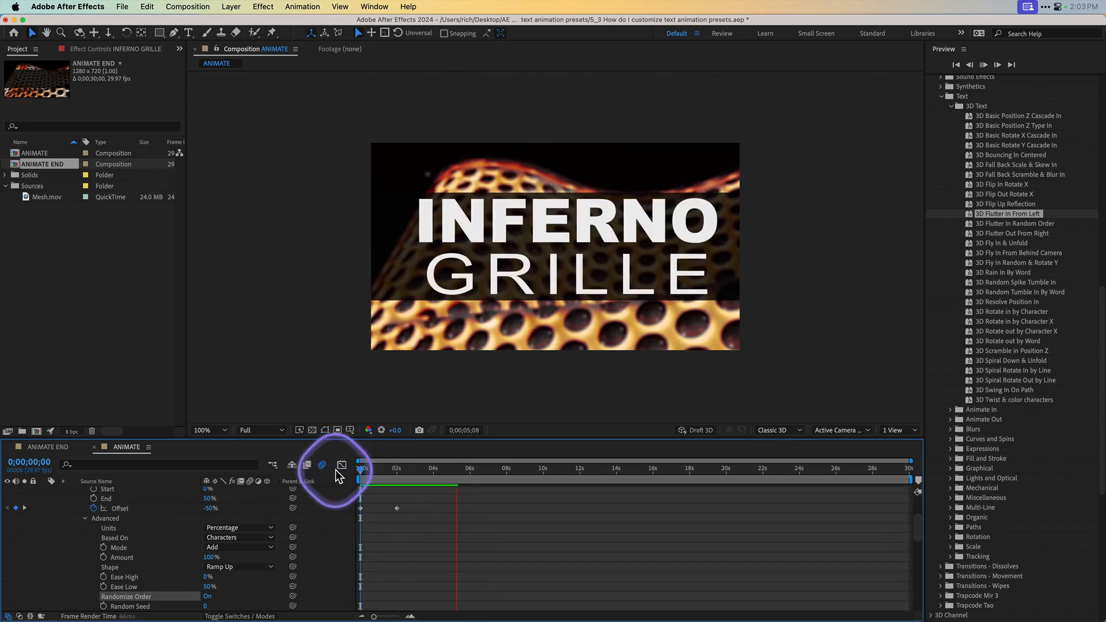
key("space")
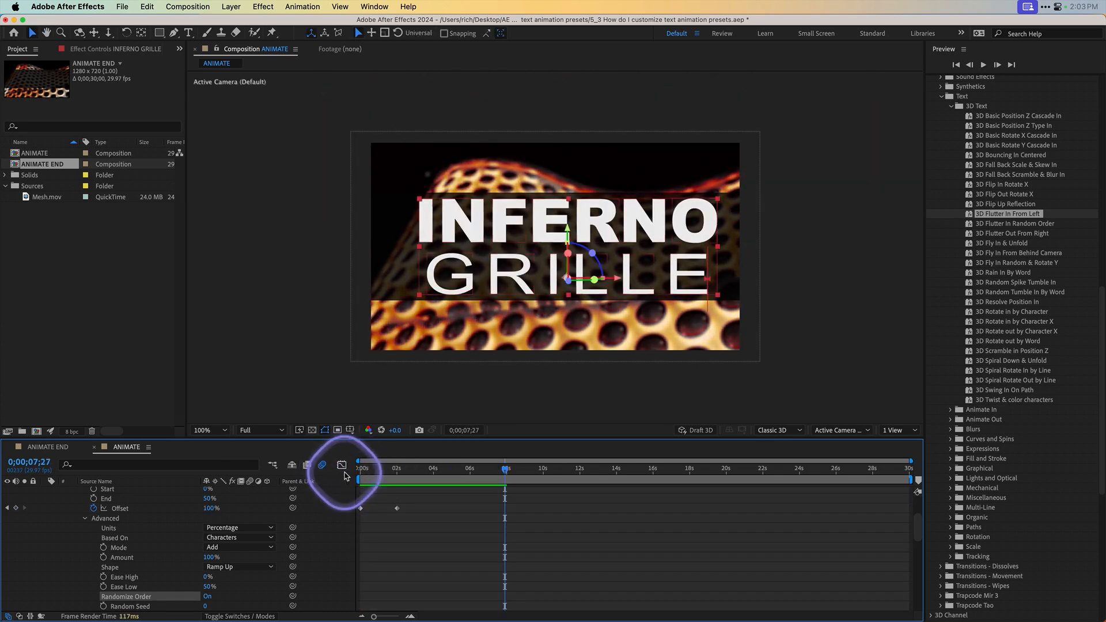
key("space")
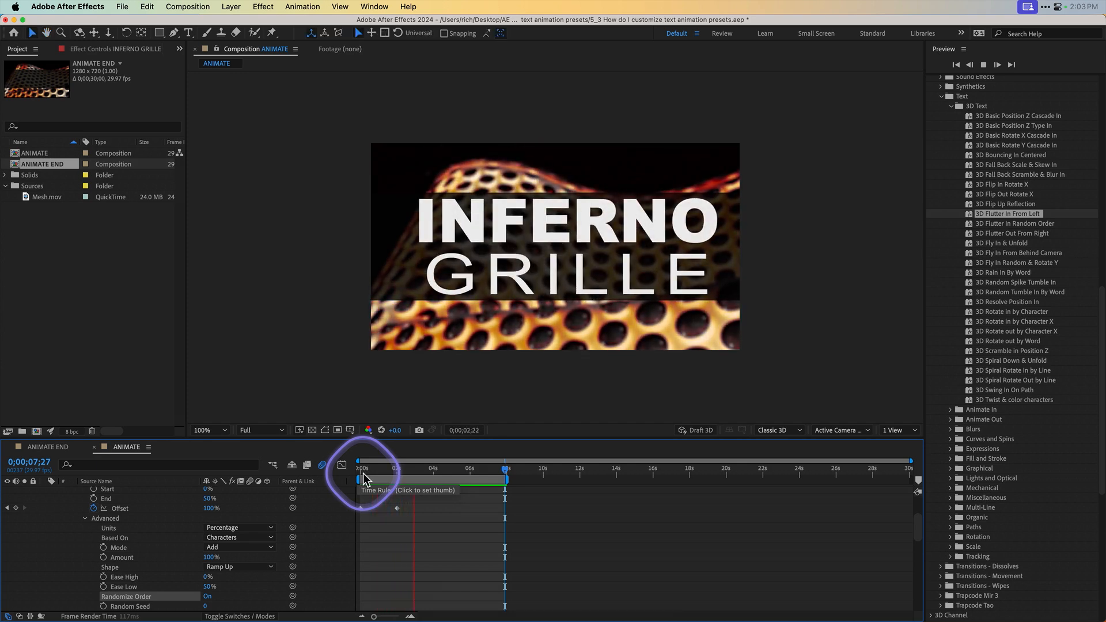
key("space")
left_click_drag(376, 474, 342, 473)
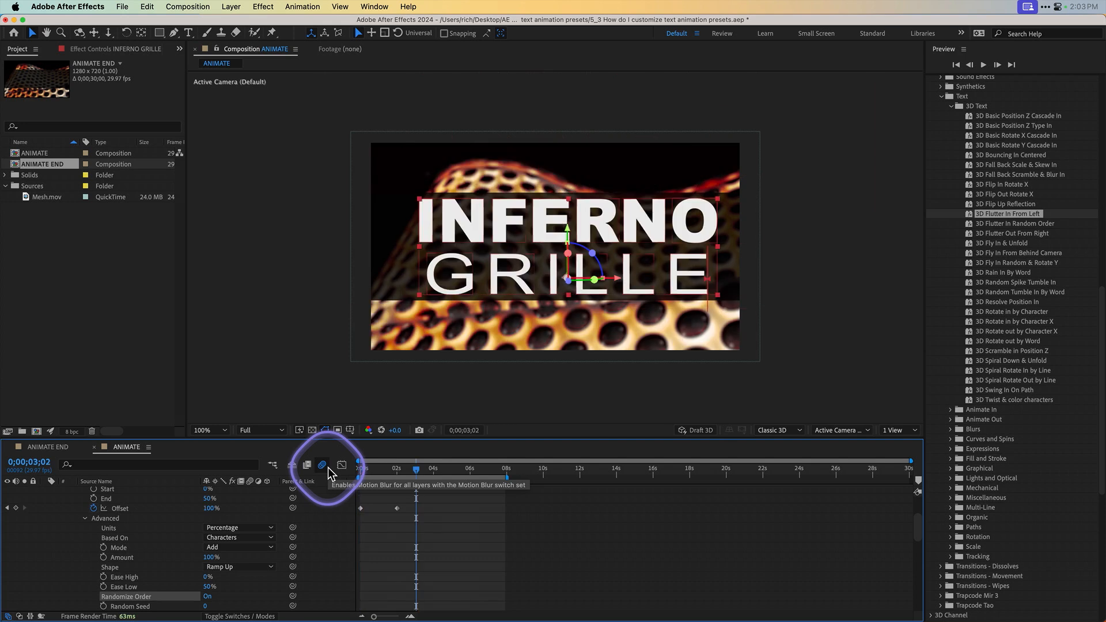
Step: Turn Randomize Order back off for Animator 1's Range Selector 1
scroll(397, 571, "down", 3)
scroll(395, 568, "down", 2)
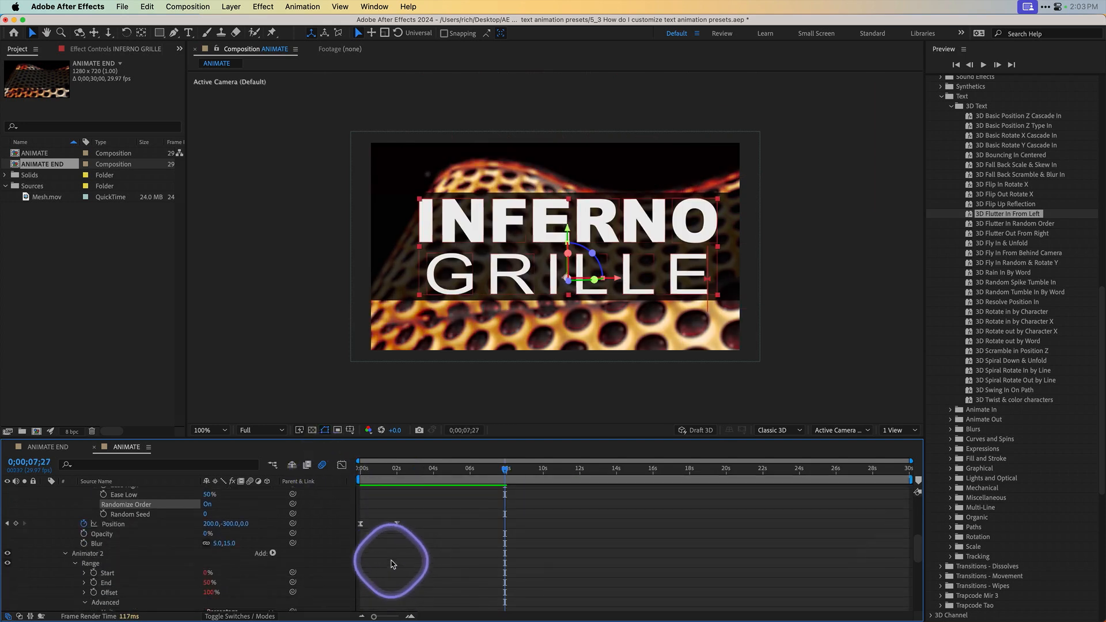
left_click(207, 505)
scroll(225, 506, "down", 1)
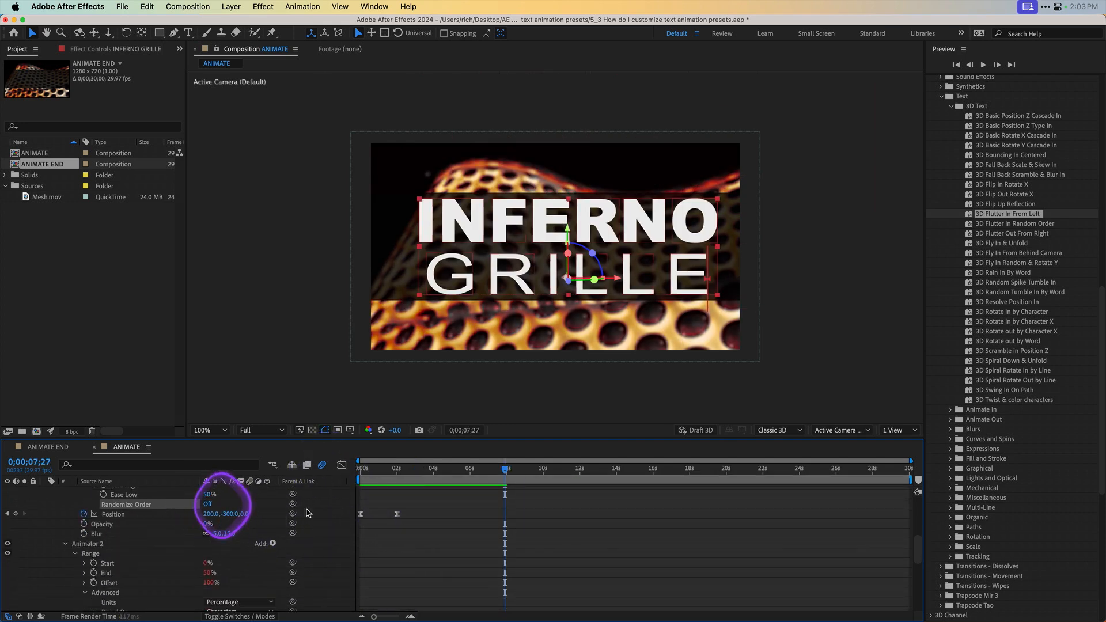
Step: Play the title animation from the start with only Animator 2 randomized and return to the first frame
left_click_drag(410, 470, 318, 472)
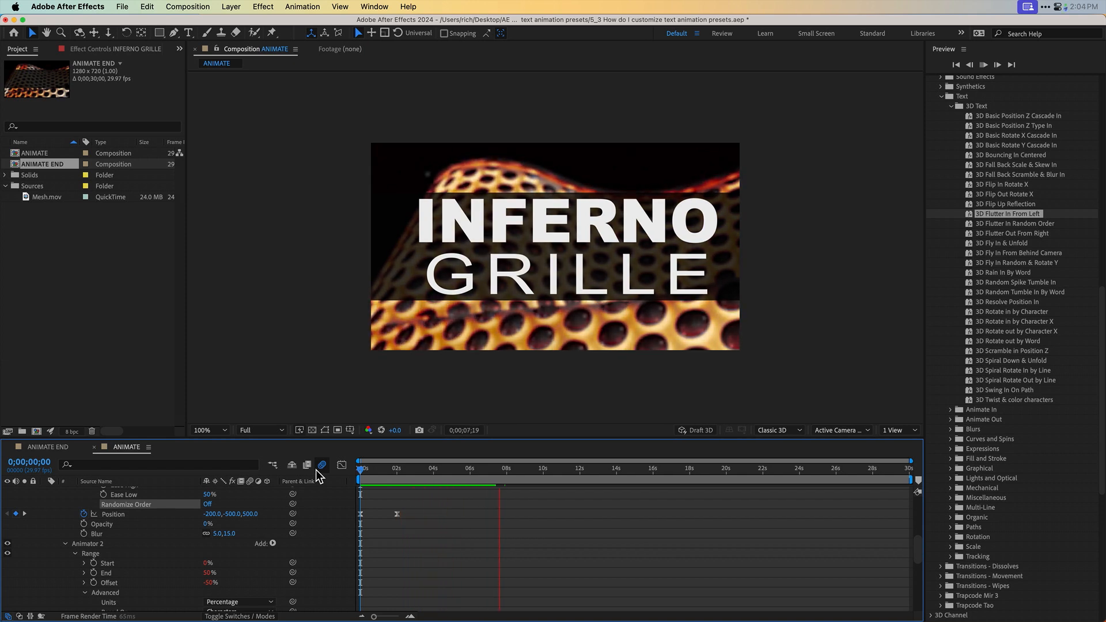
key("space")
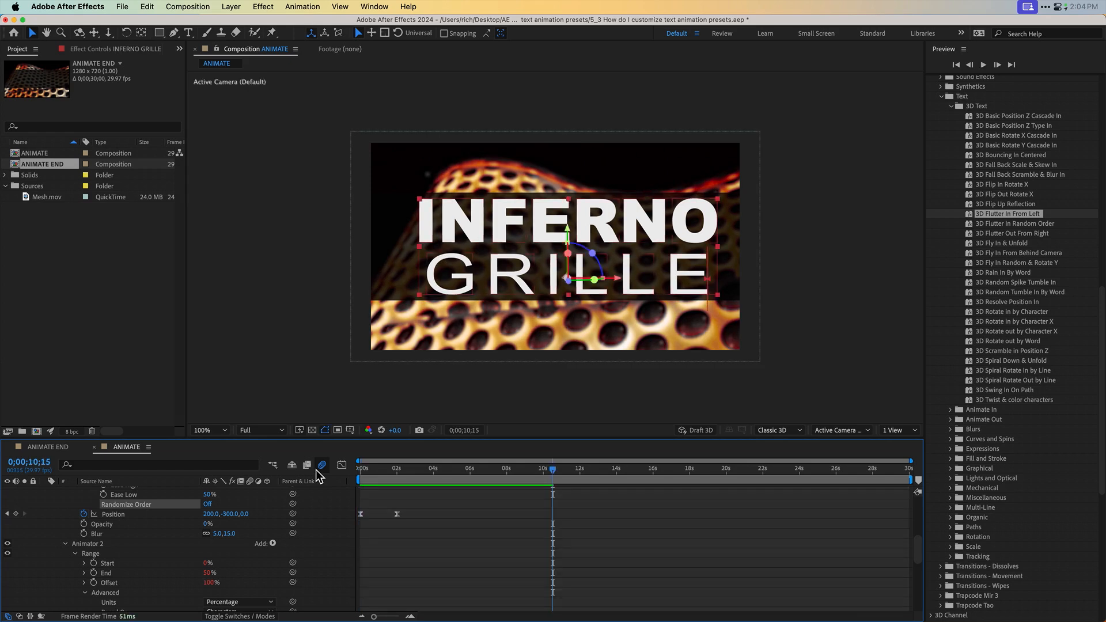
key("space")
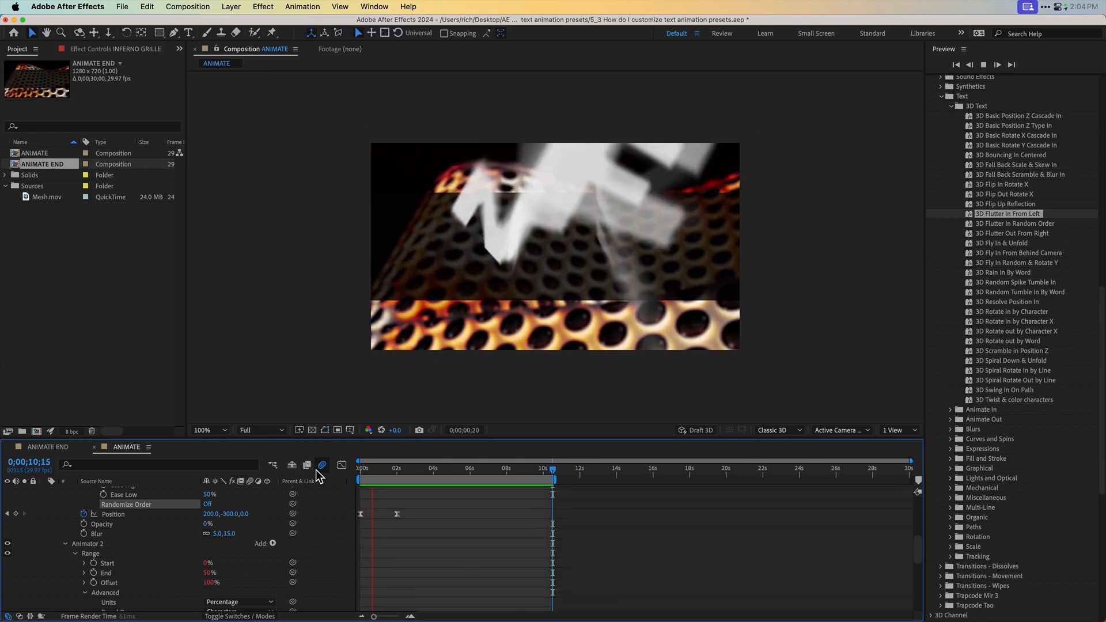
left_click(424, 472)
left_click_drag(425, 474, 351, 474)
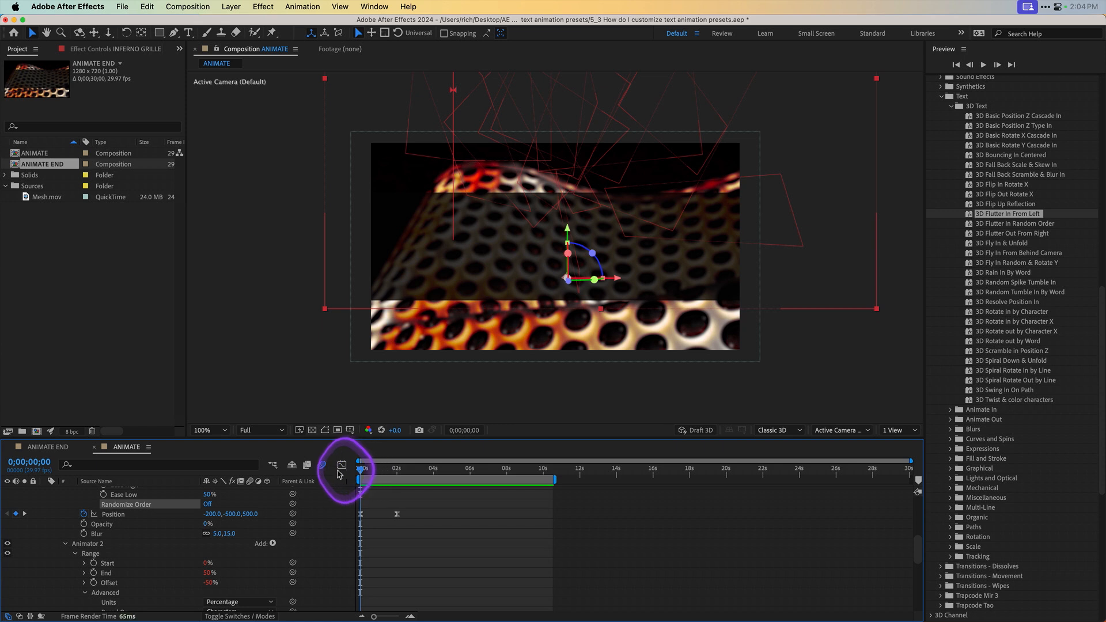
Step: Collapse the text properties of the INFERNO GRILLE layer and set an Opacity keyframe at the first frame
scroll(66, 520, "up", 6)
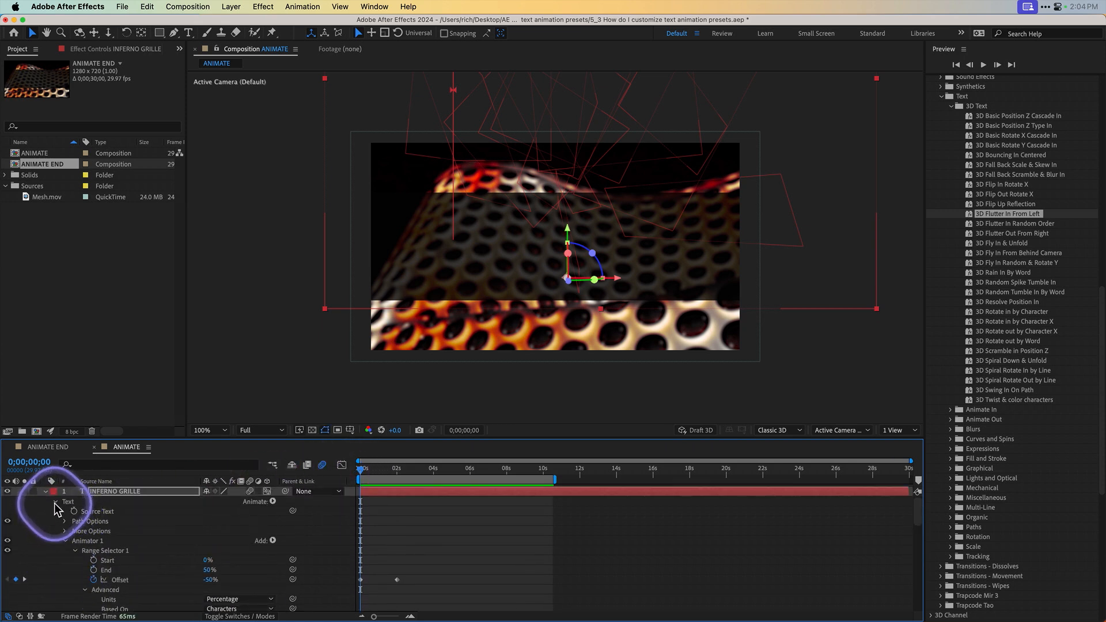
left_click(55, 502)
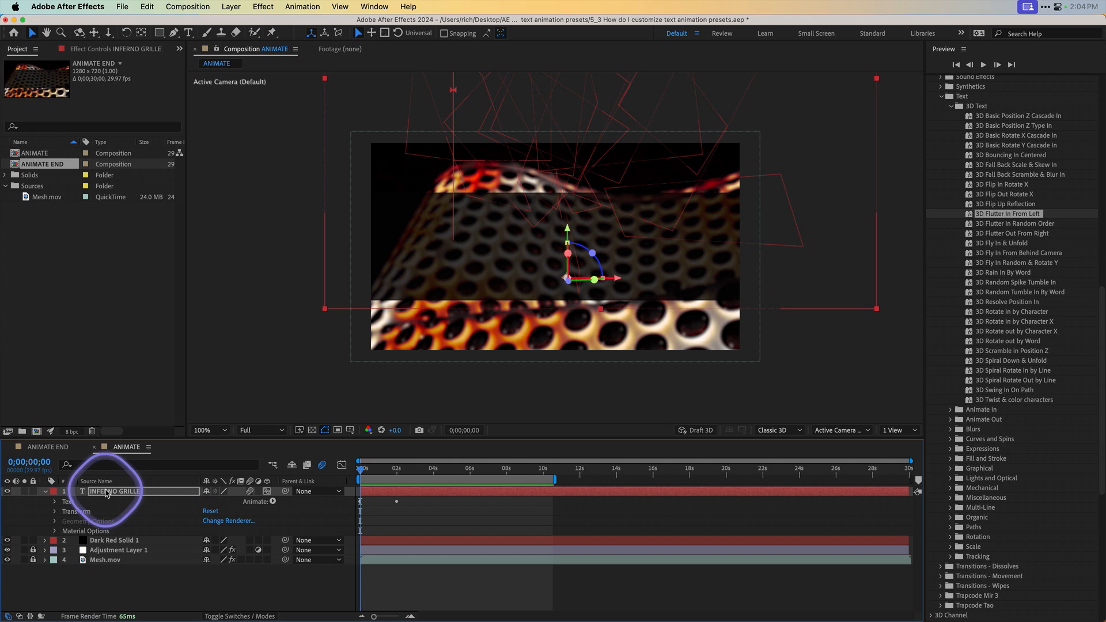
key("t")
left_click(74, 502)
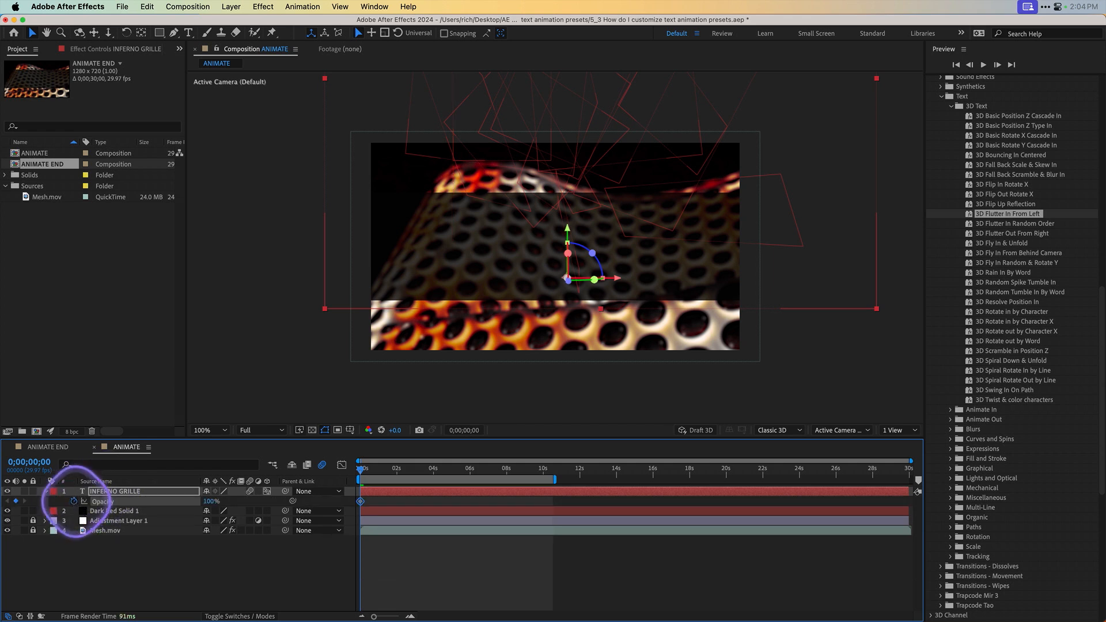
Step: Fade in the title from 0% Opacity at the first frame to a 100% keyframe at 0;00;01;29, and play it
left_click(470, 476)
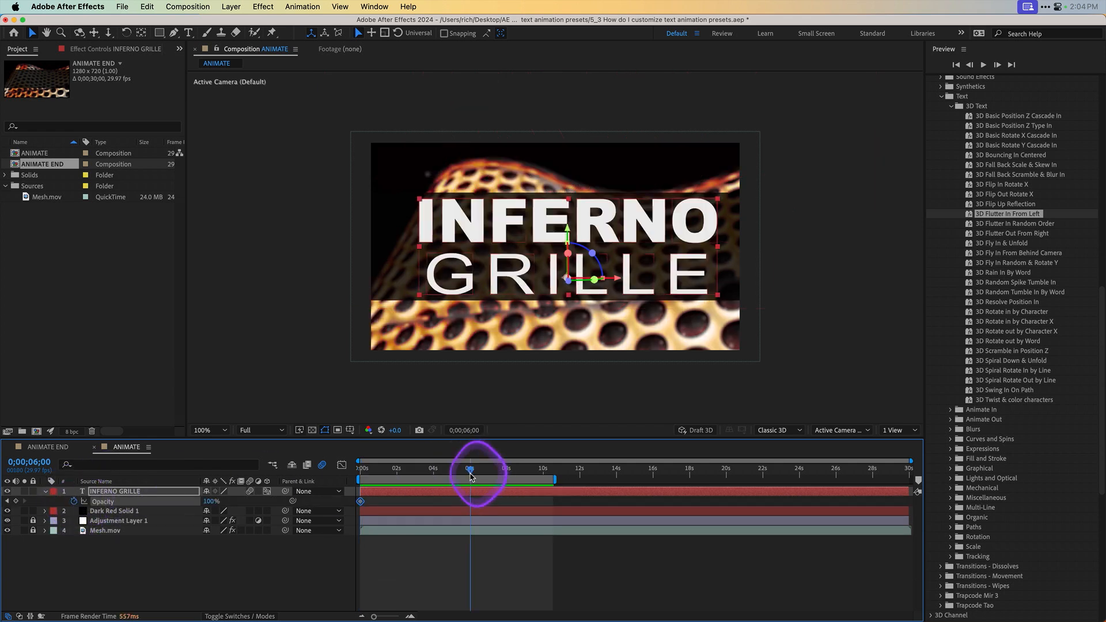
left_click_drag(470, 476, 396, 479)
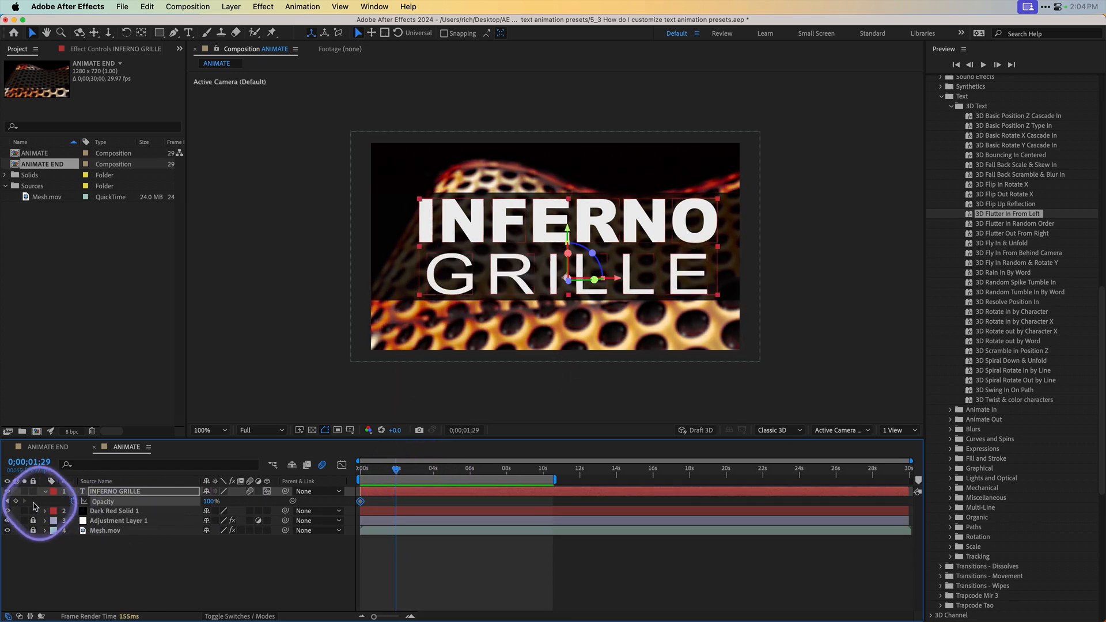
left_click(8, 503)
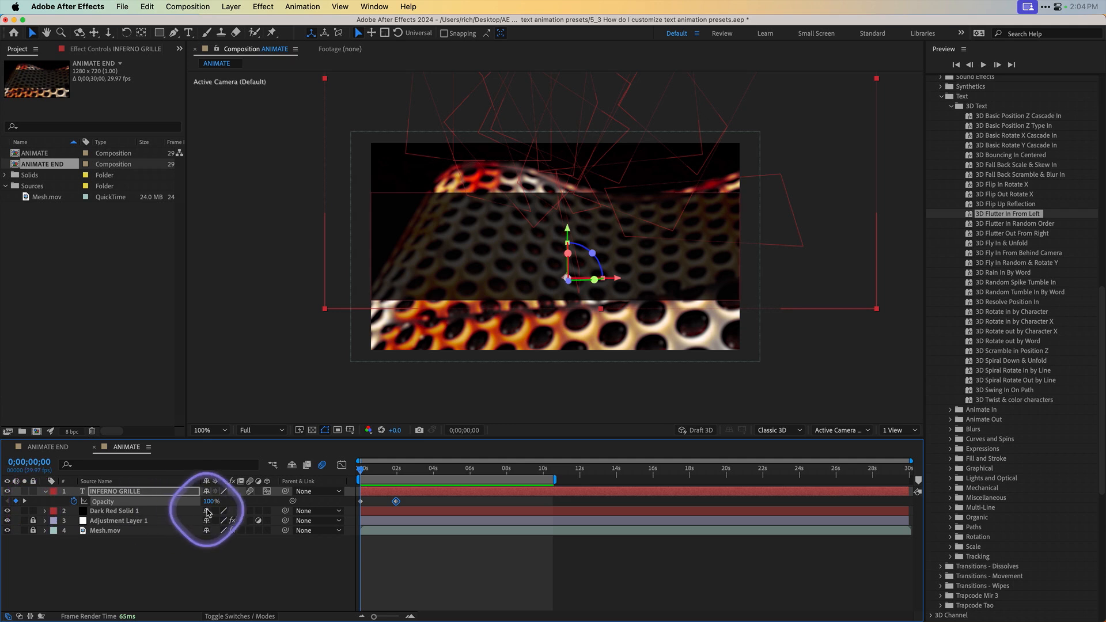
left_click_drag(208, 504, 146, 506)
key("space")
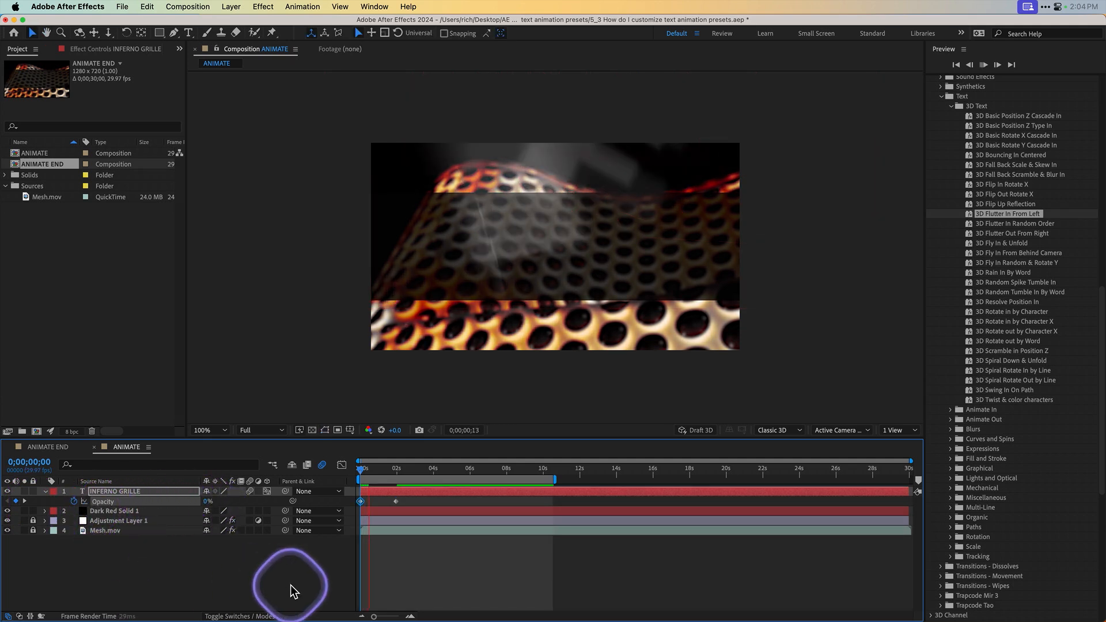